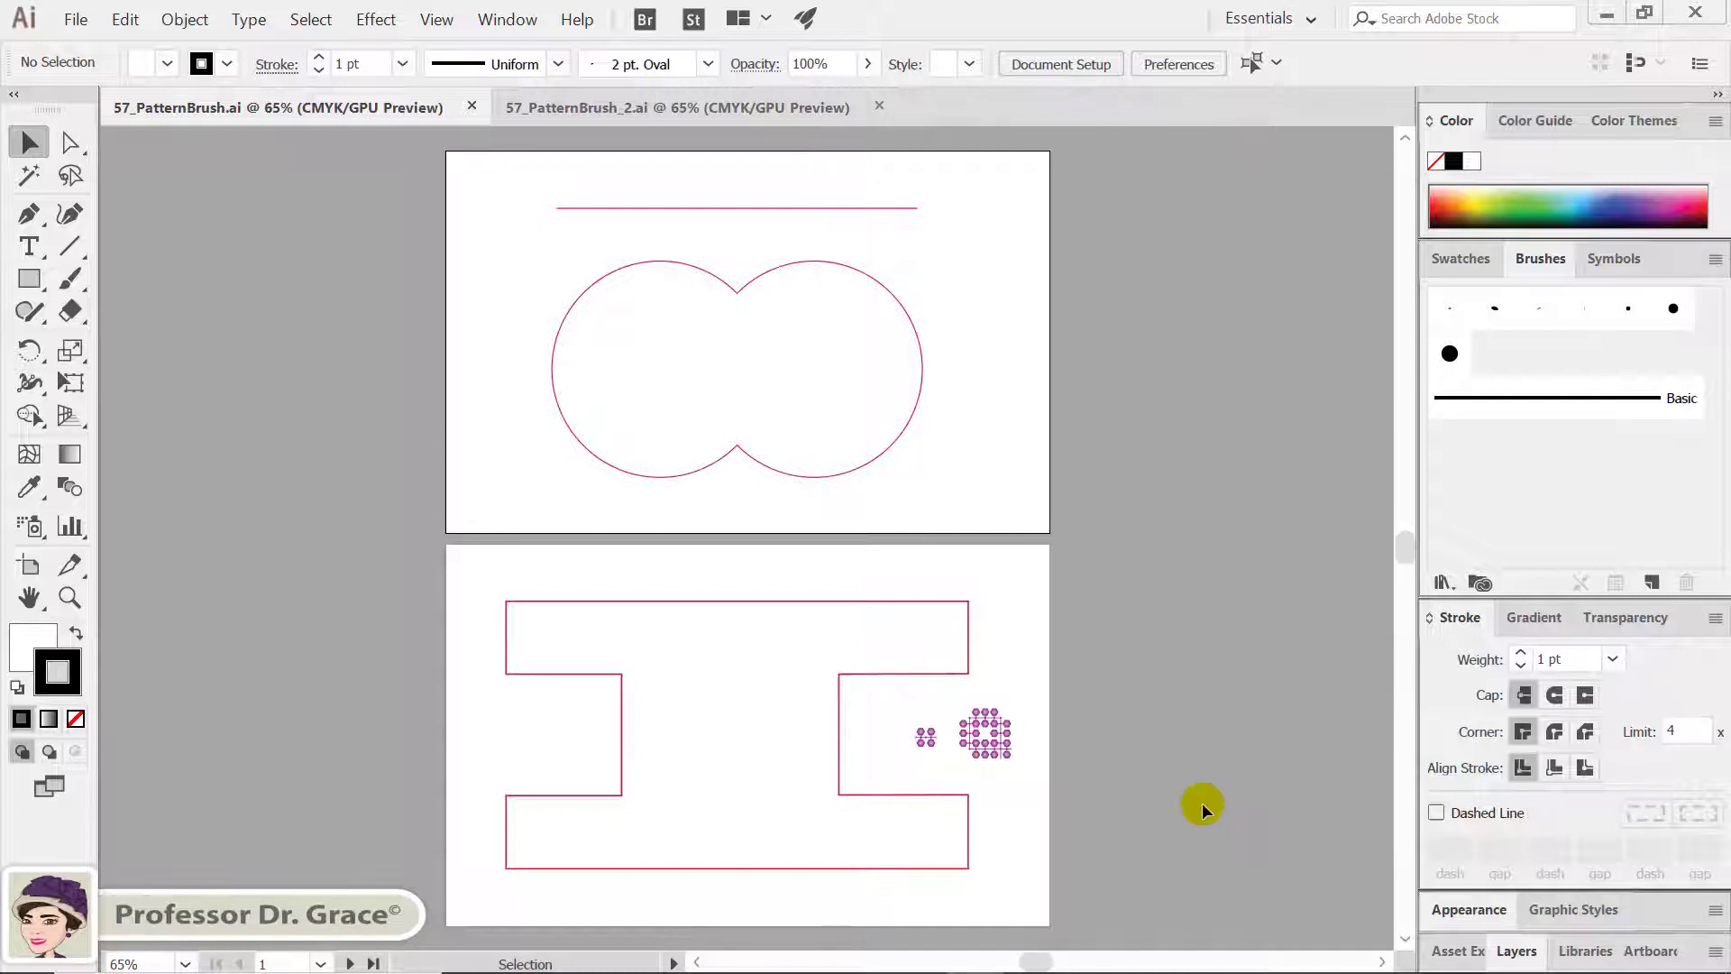
Zoom in to inspect the small hexagon tiles, then fit all artboards back in view
{"action": "key", "text": "z"}
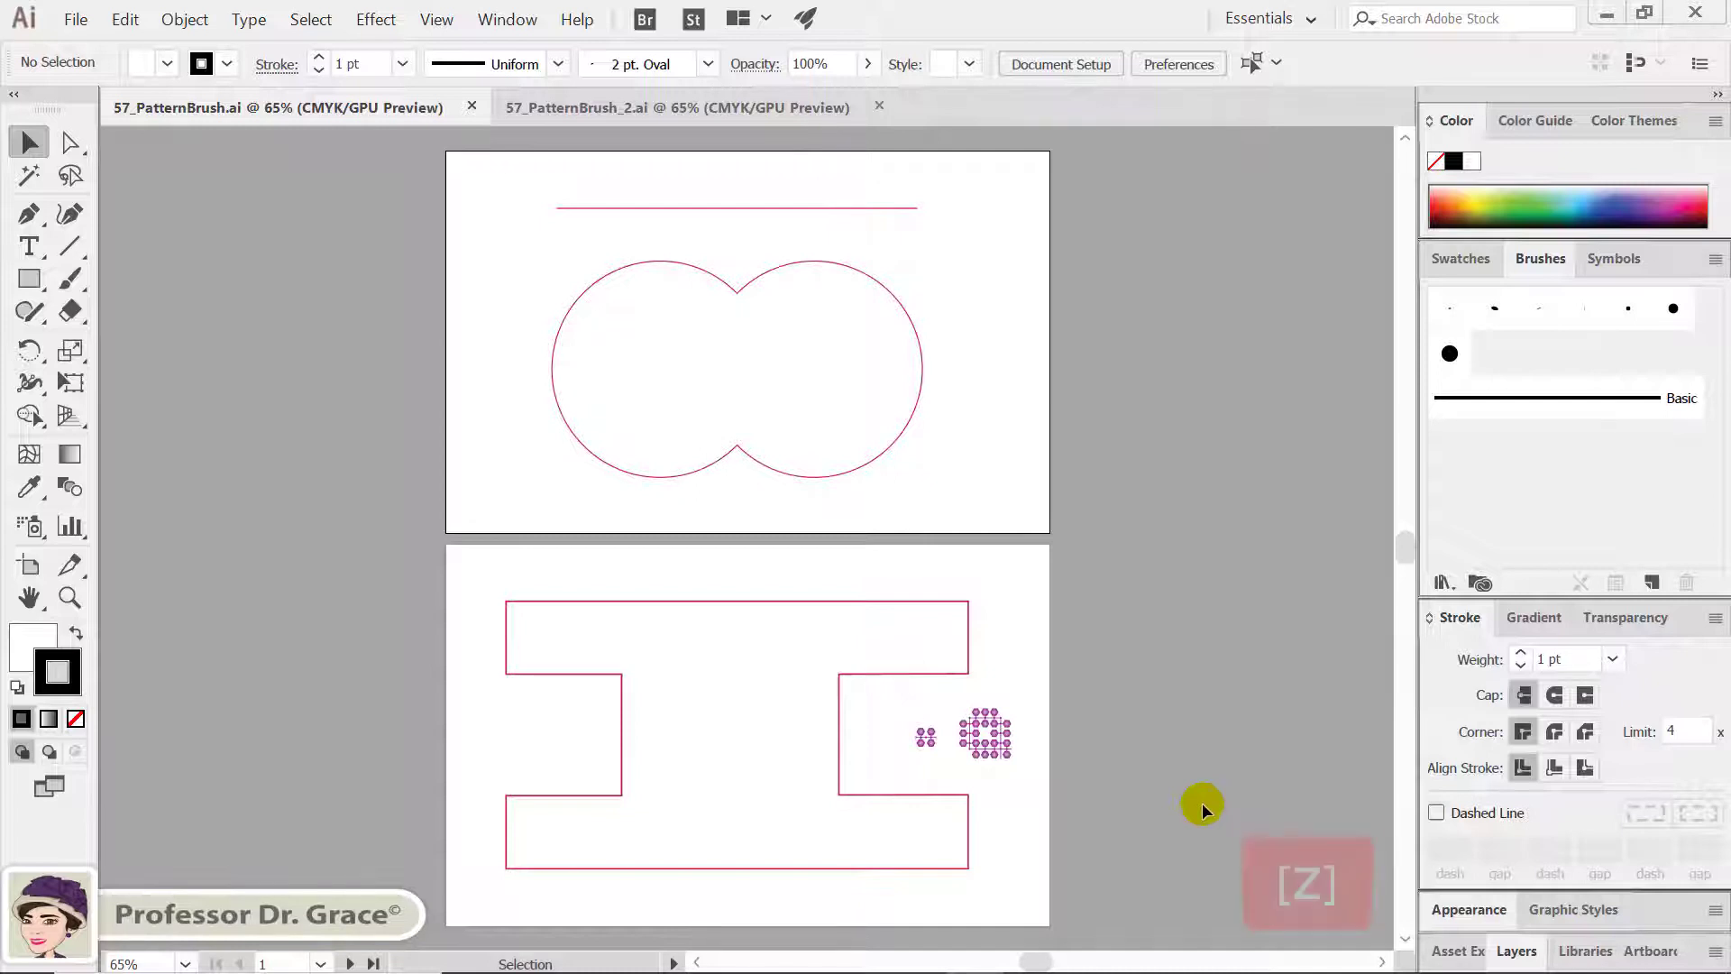
{"action": "left_click", "coordinate": [70, 596]}
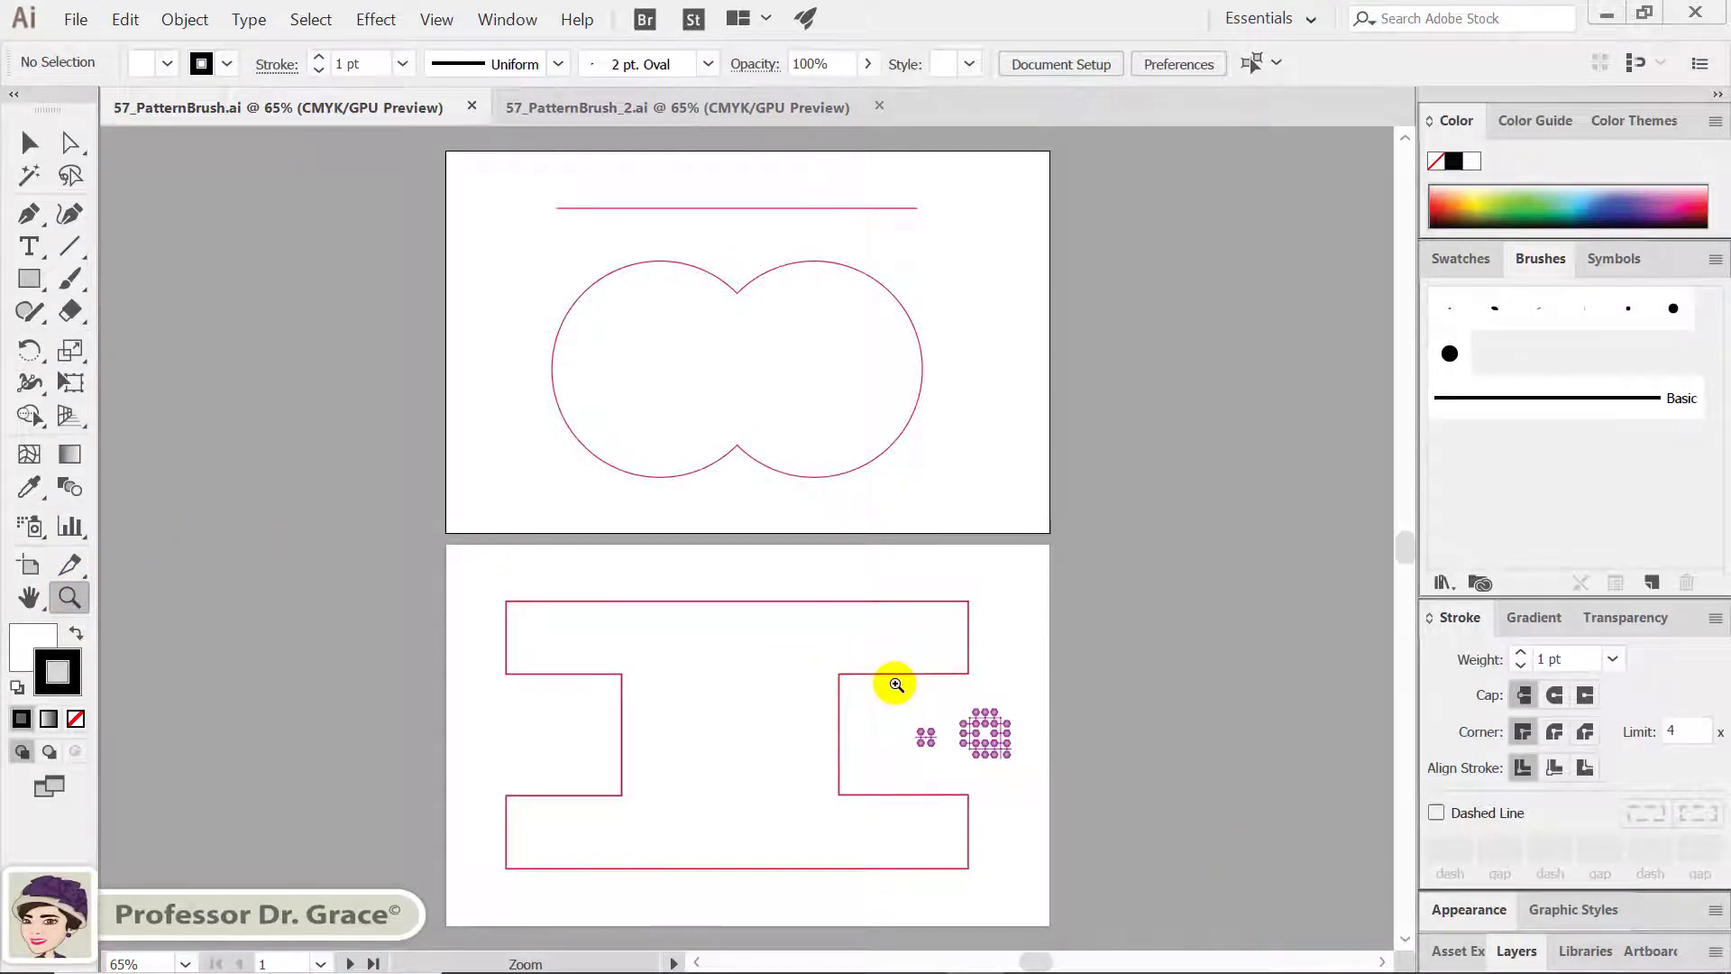
{"action": "left_click_drag", "start_coordinate": [895, 684], "coordinate": [1245, 861]}
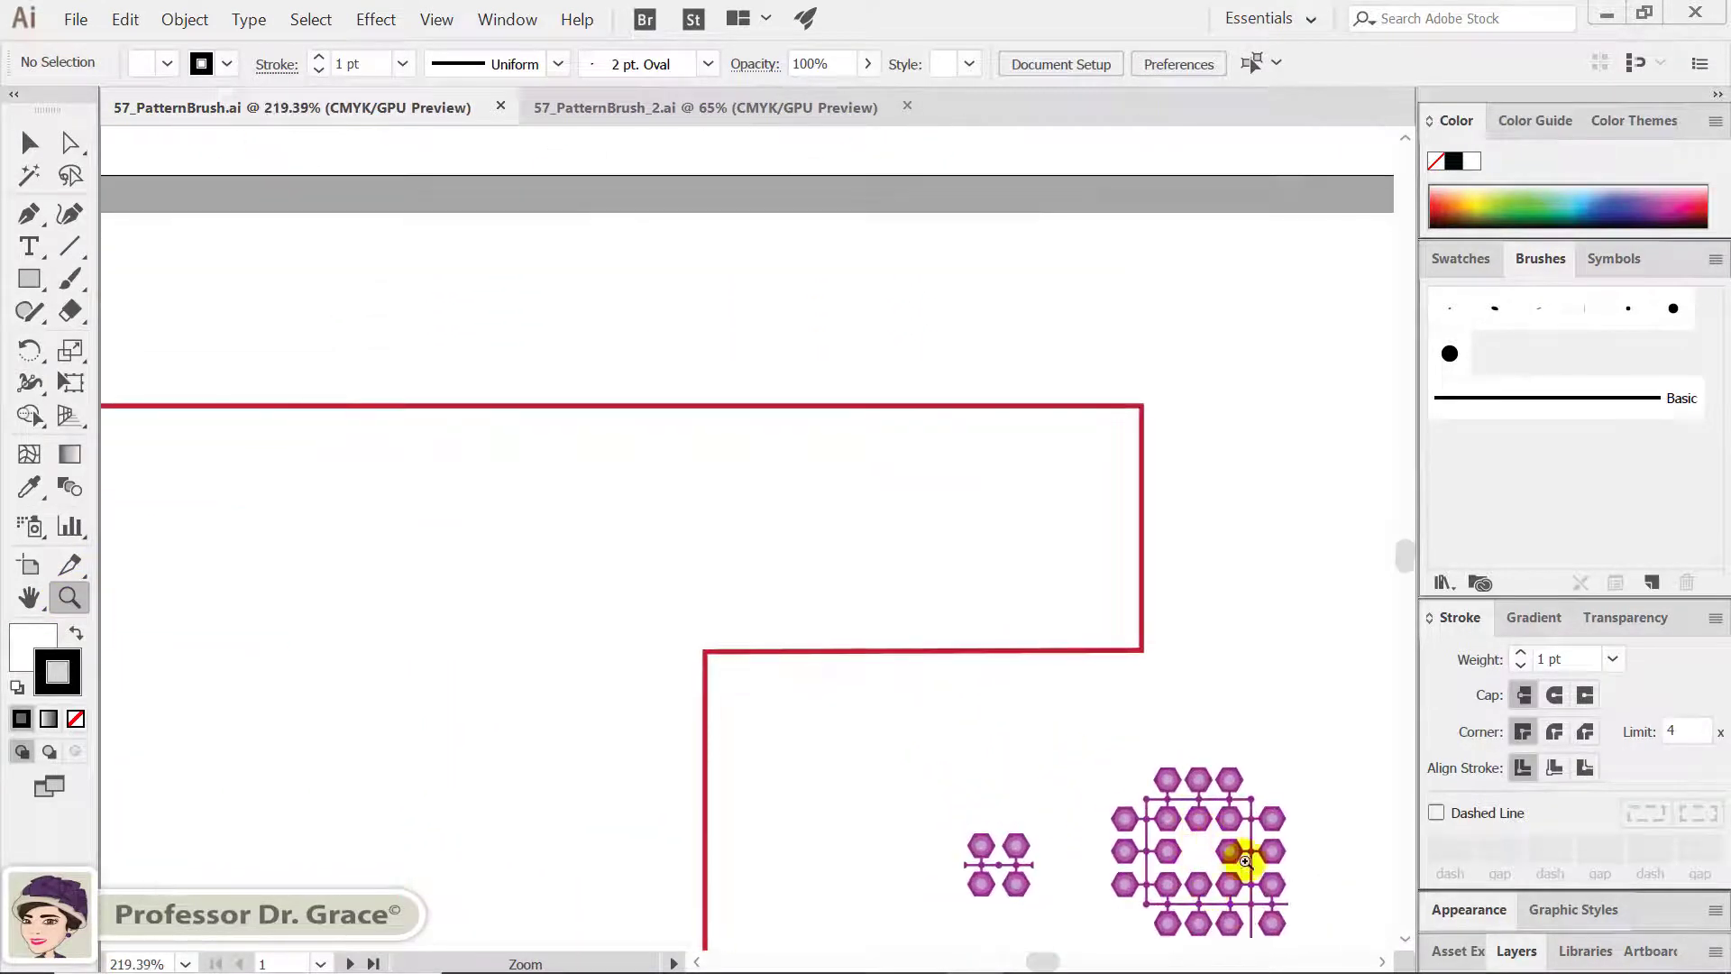
{"action": "mouse_move", "coordinate": [792, 452]}
{"action": "left_mouse_down"}
{"action": "mouse_move", "coordinate": [1058, 680]}
{"action": "mouse_move", "coordinate": [931, 564]}
{"action": "left_mouse_up"}
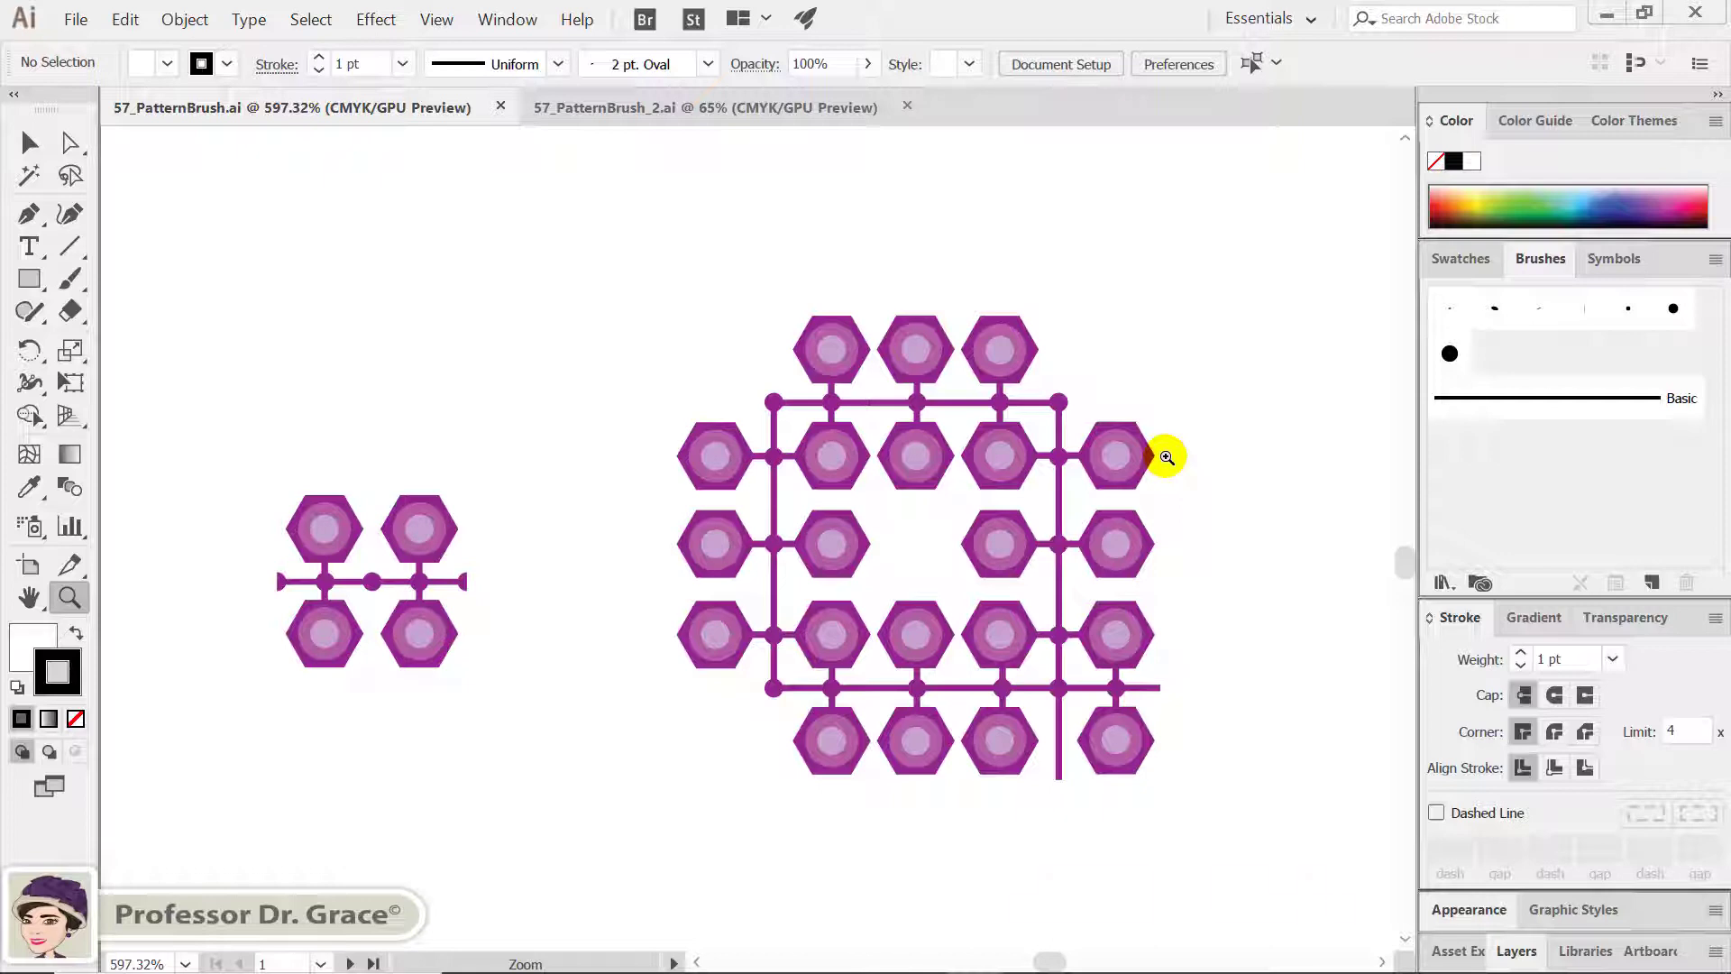
{"action": "key", "text": "ctrl+alt+0"}
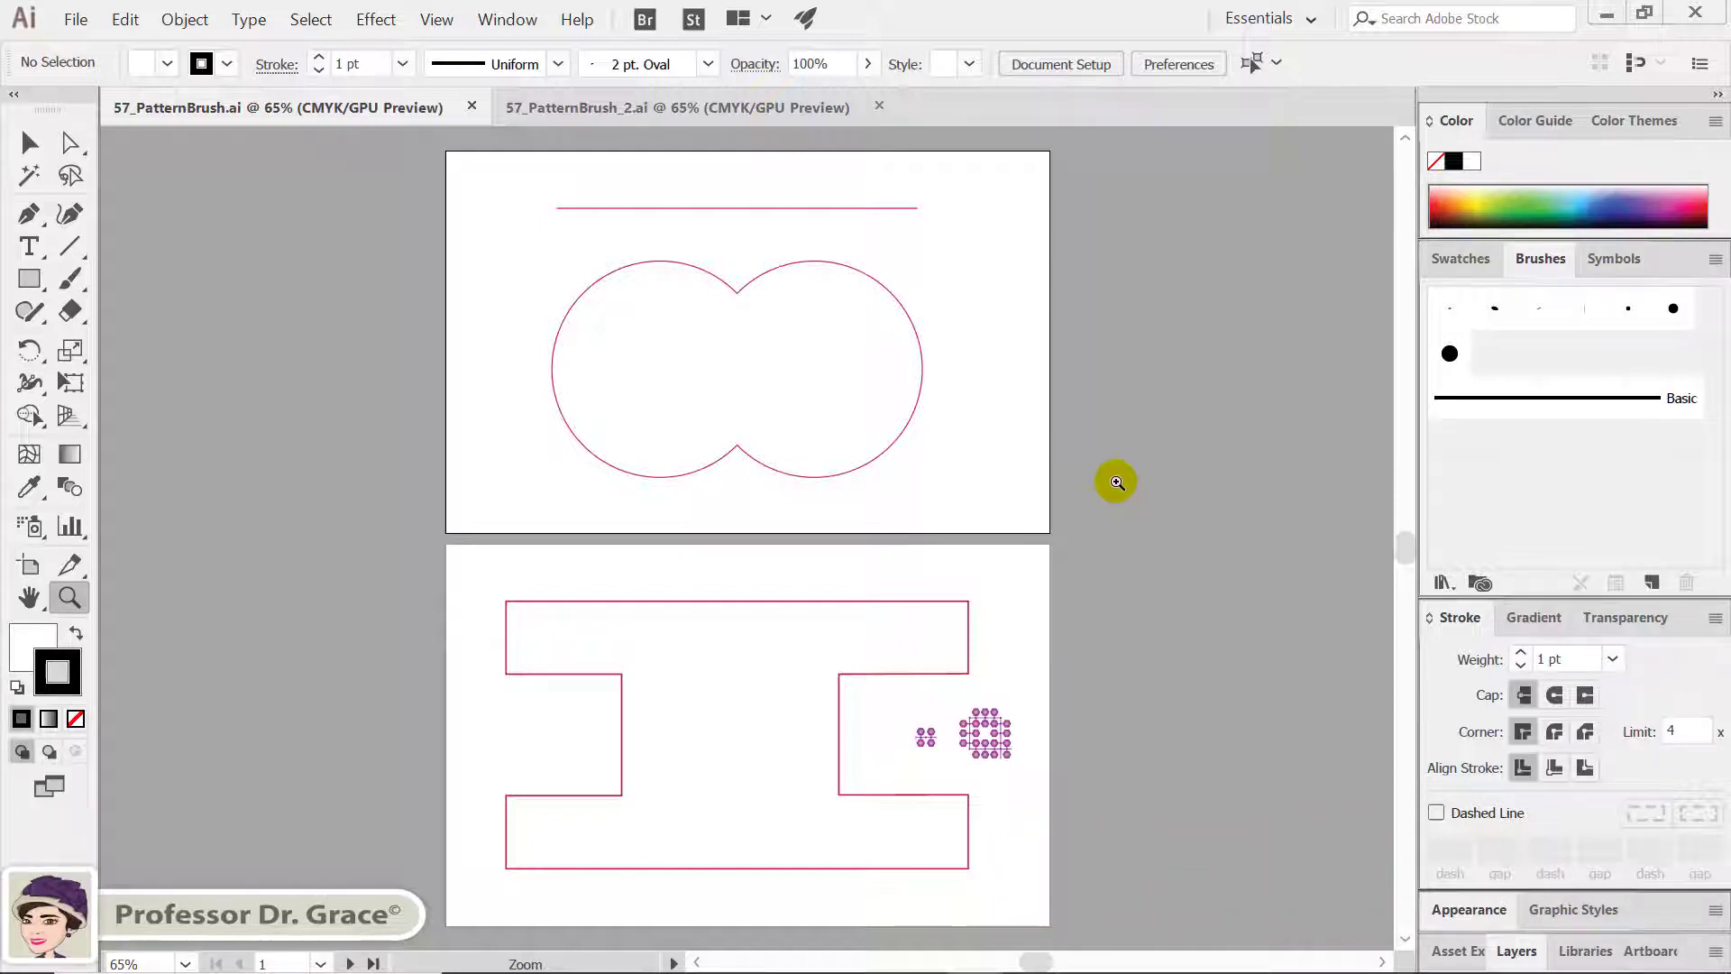
{"action": "key", "text": "v"}
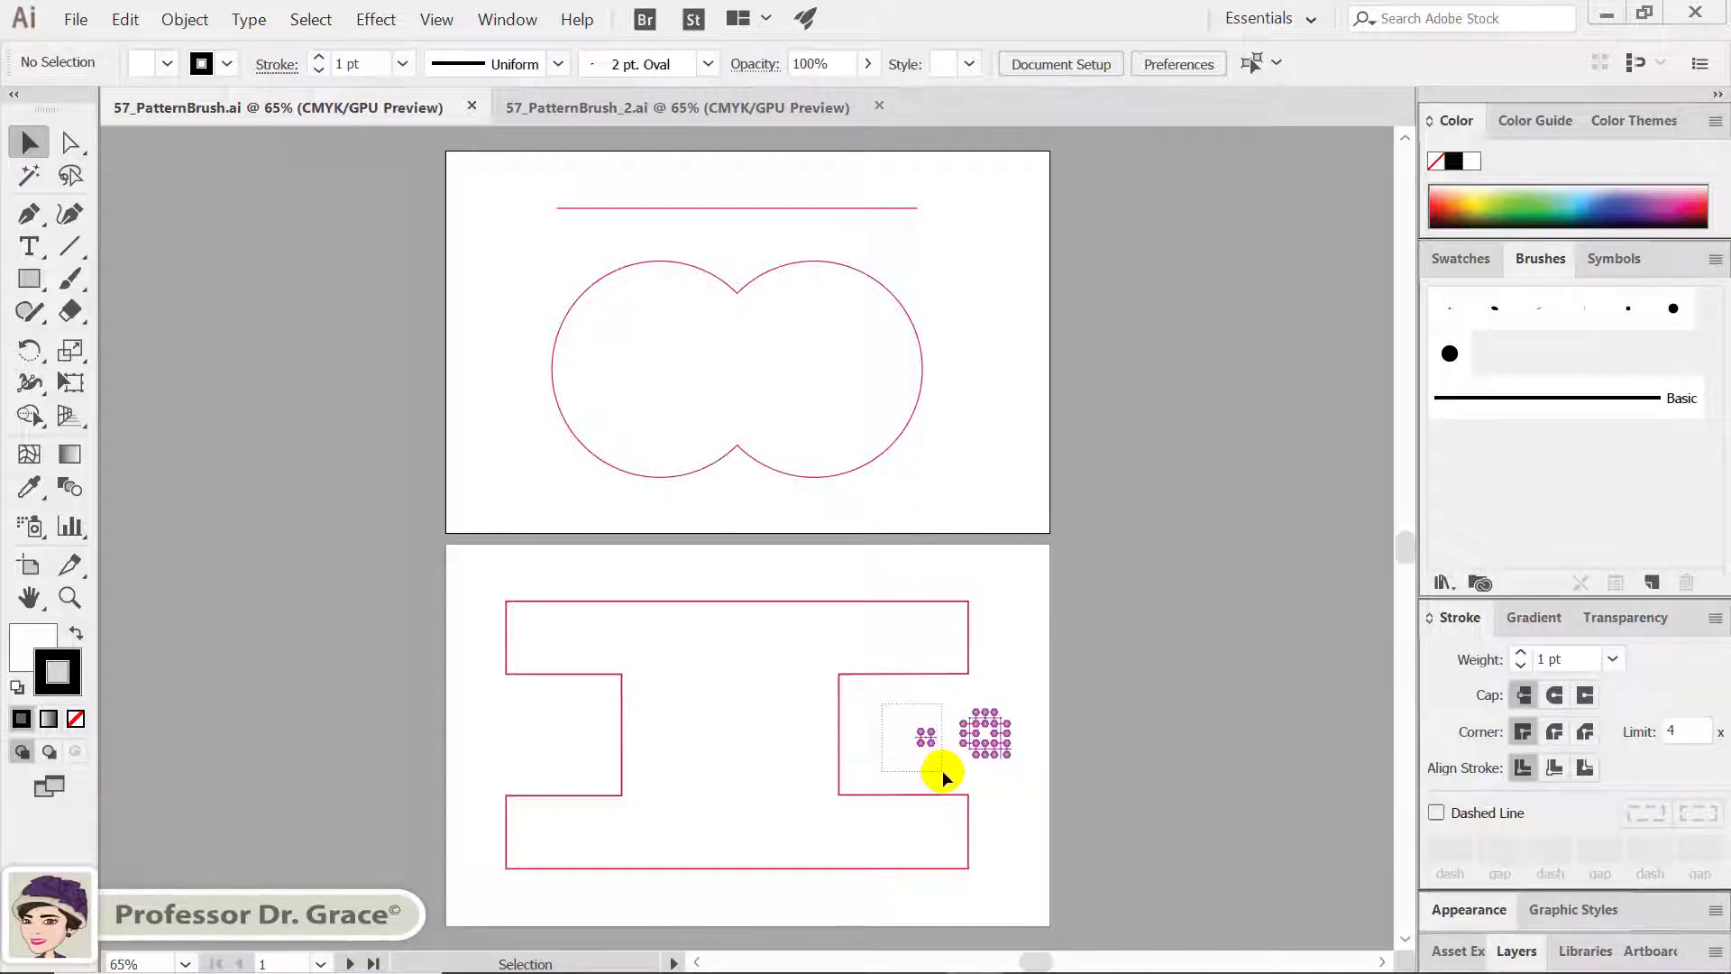
Make a new pattern brush named 'Purple Ball' from the two-by-two hexagon tile
{"action": "left_click_drag", "start_coordinate": [881, 705], "coordinate": [942, 772]}
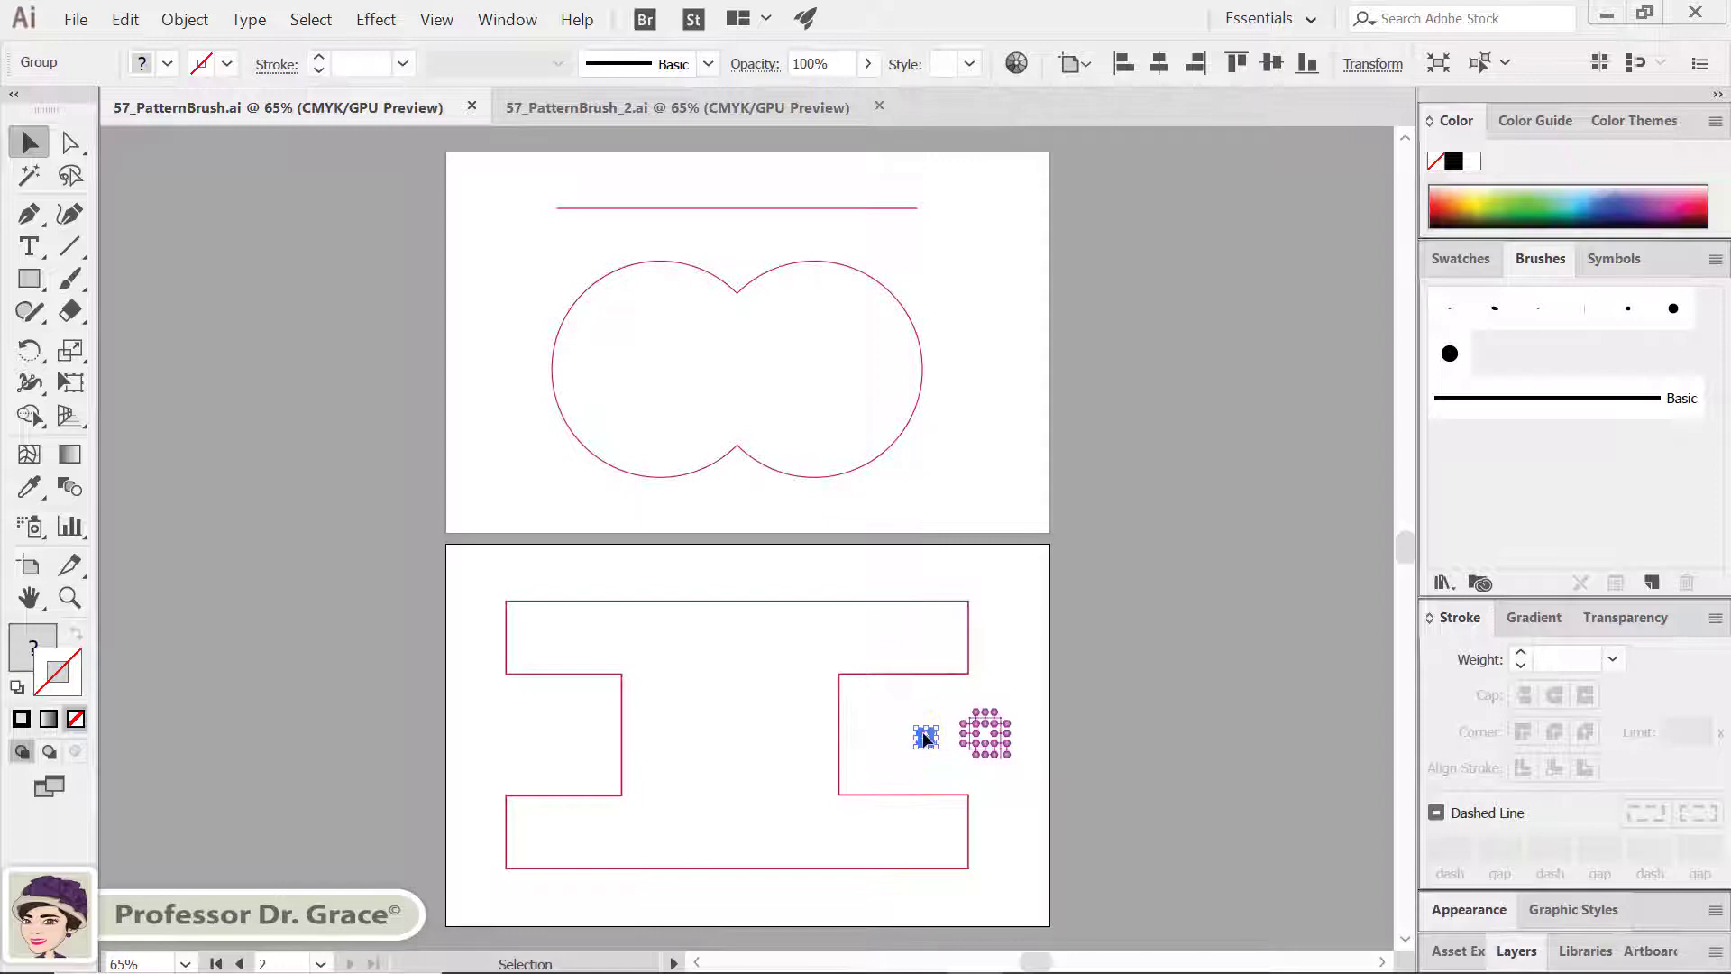
{"action": "left_click_drag", "start_coordinate": [1447, 506], "coordinate": [1518, 481]}
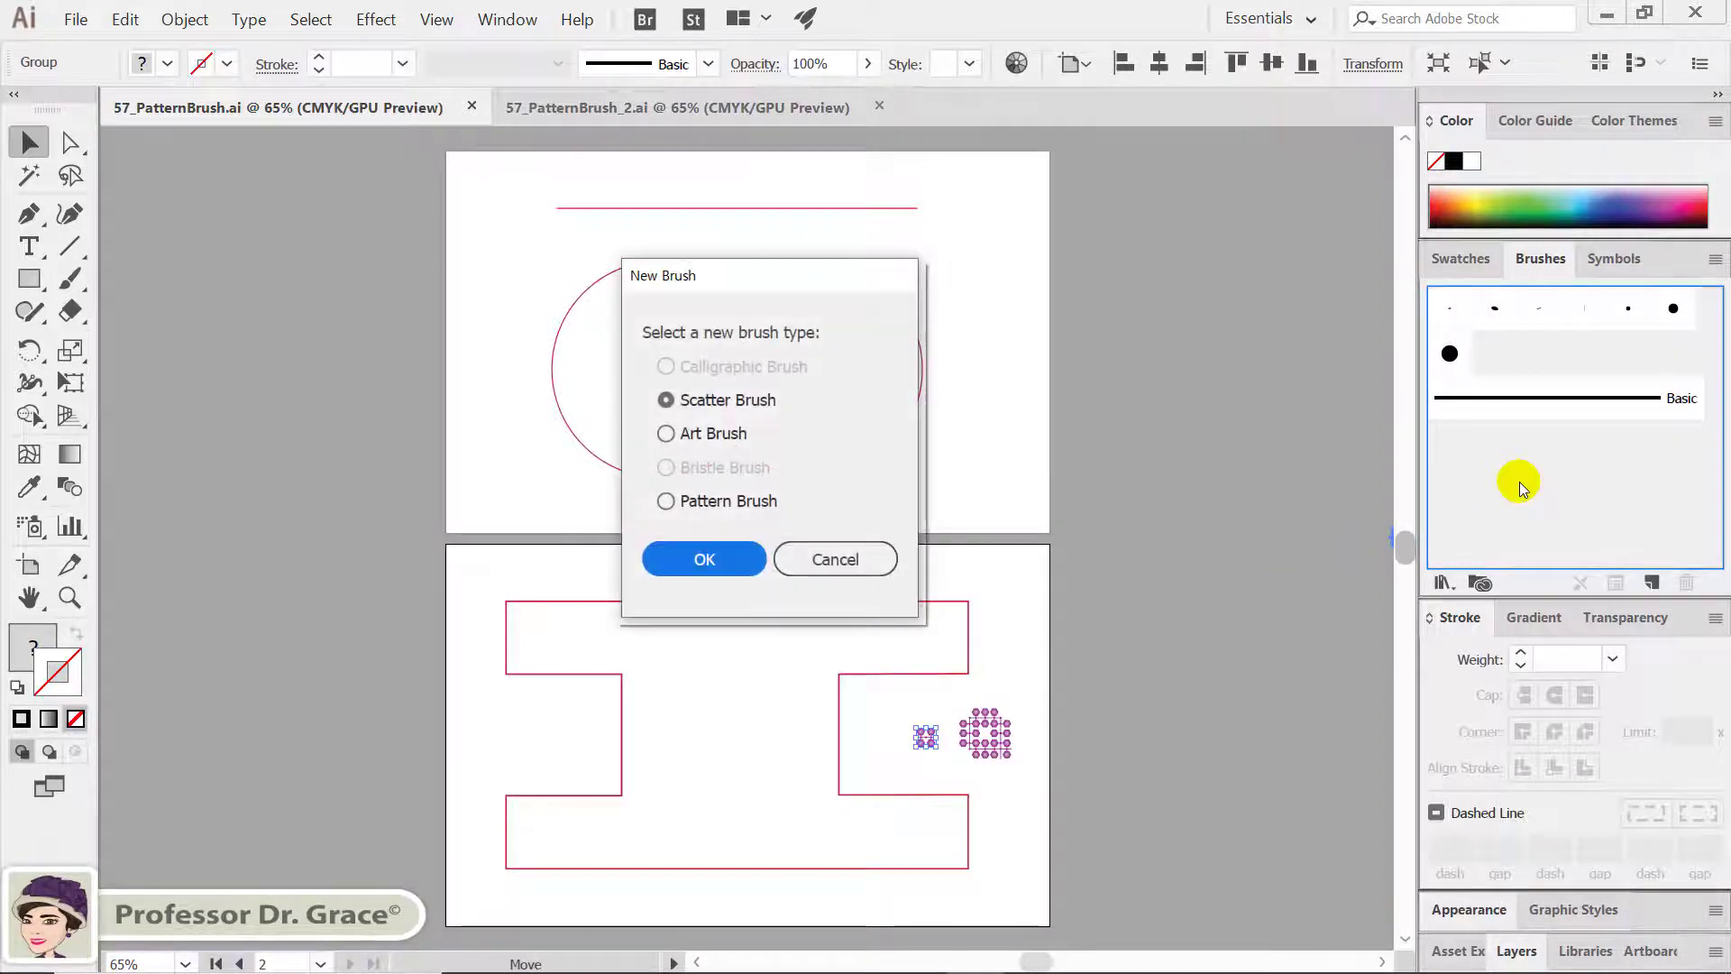
{"action": "left_click", "coordinate": [666, 501]}
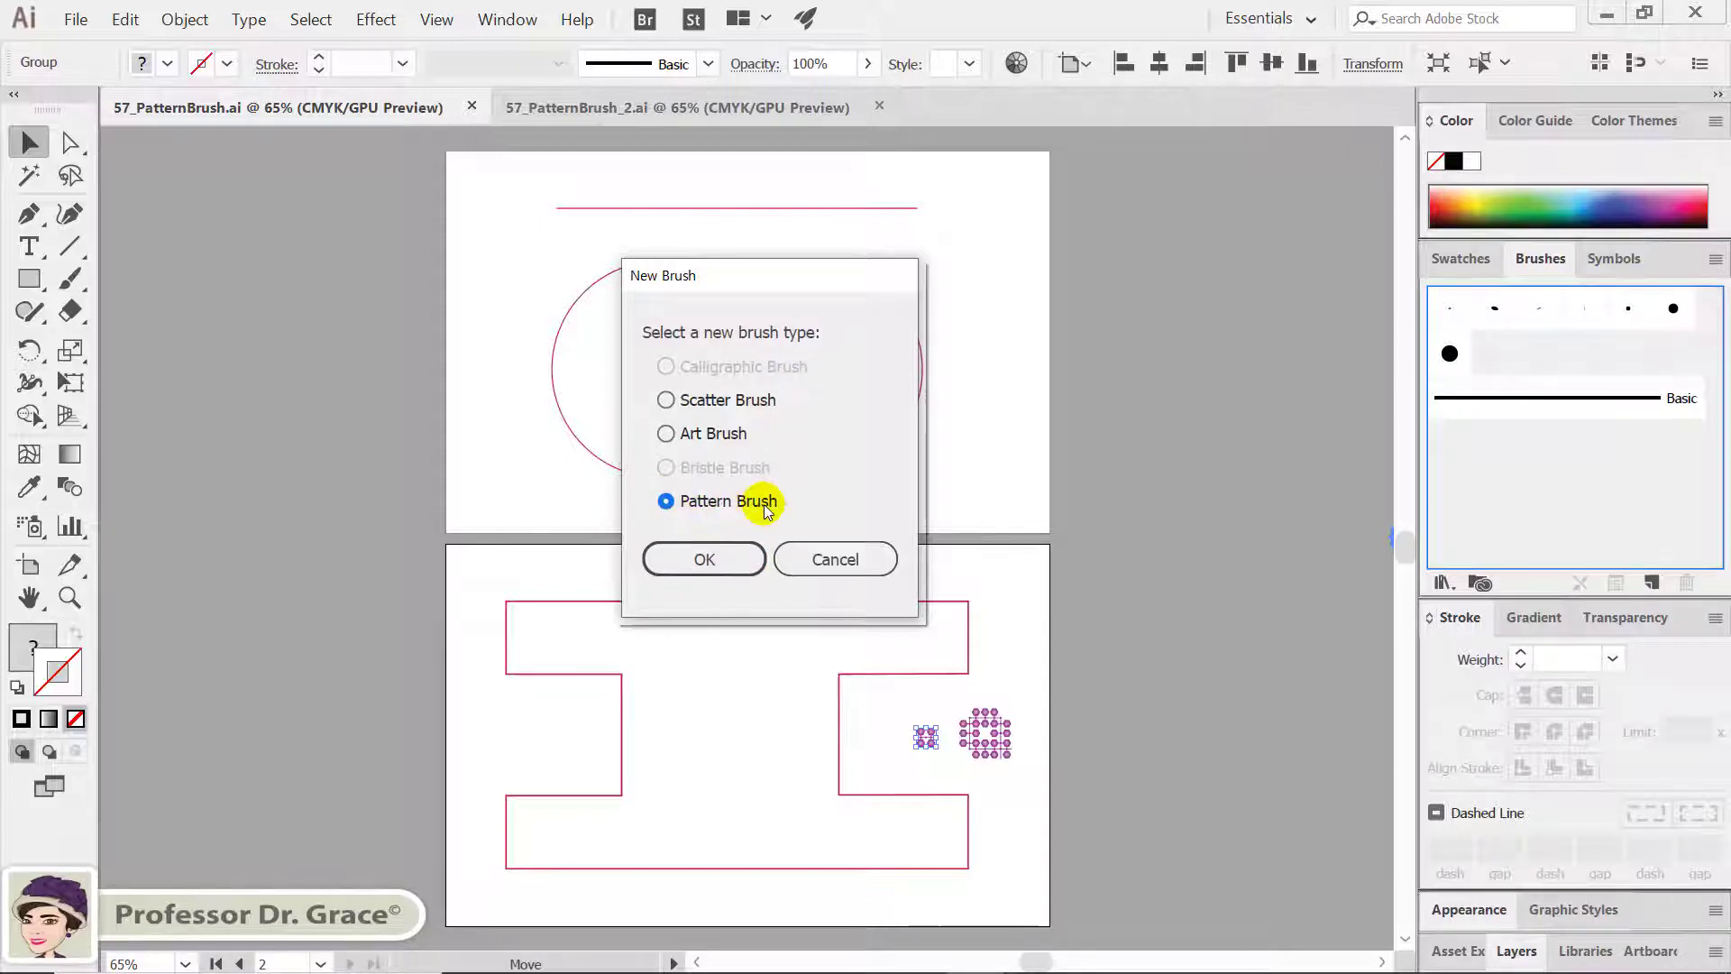
{"action": "left_click", "coordinate": [703, 573]}
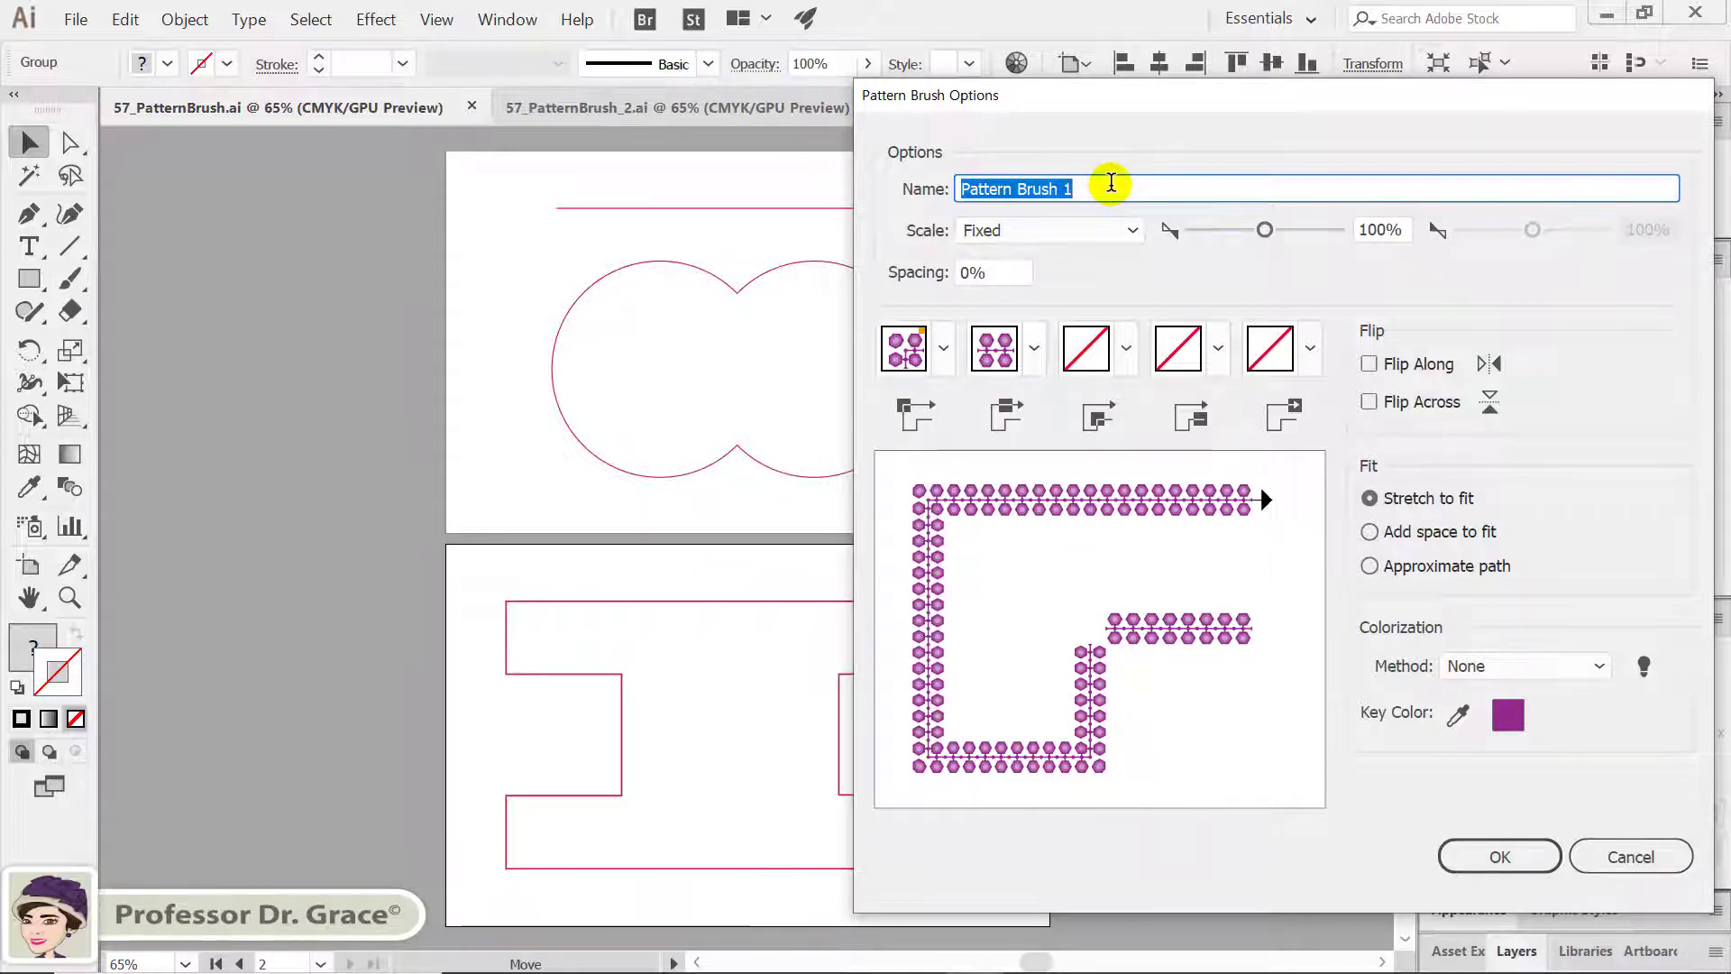
{"action": "type", "text": "Purple"}
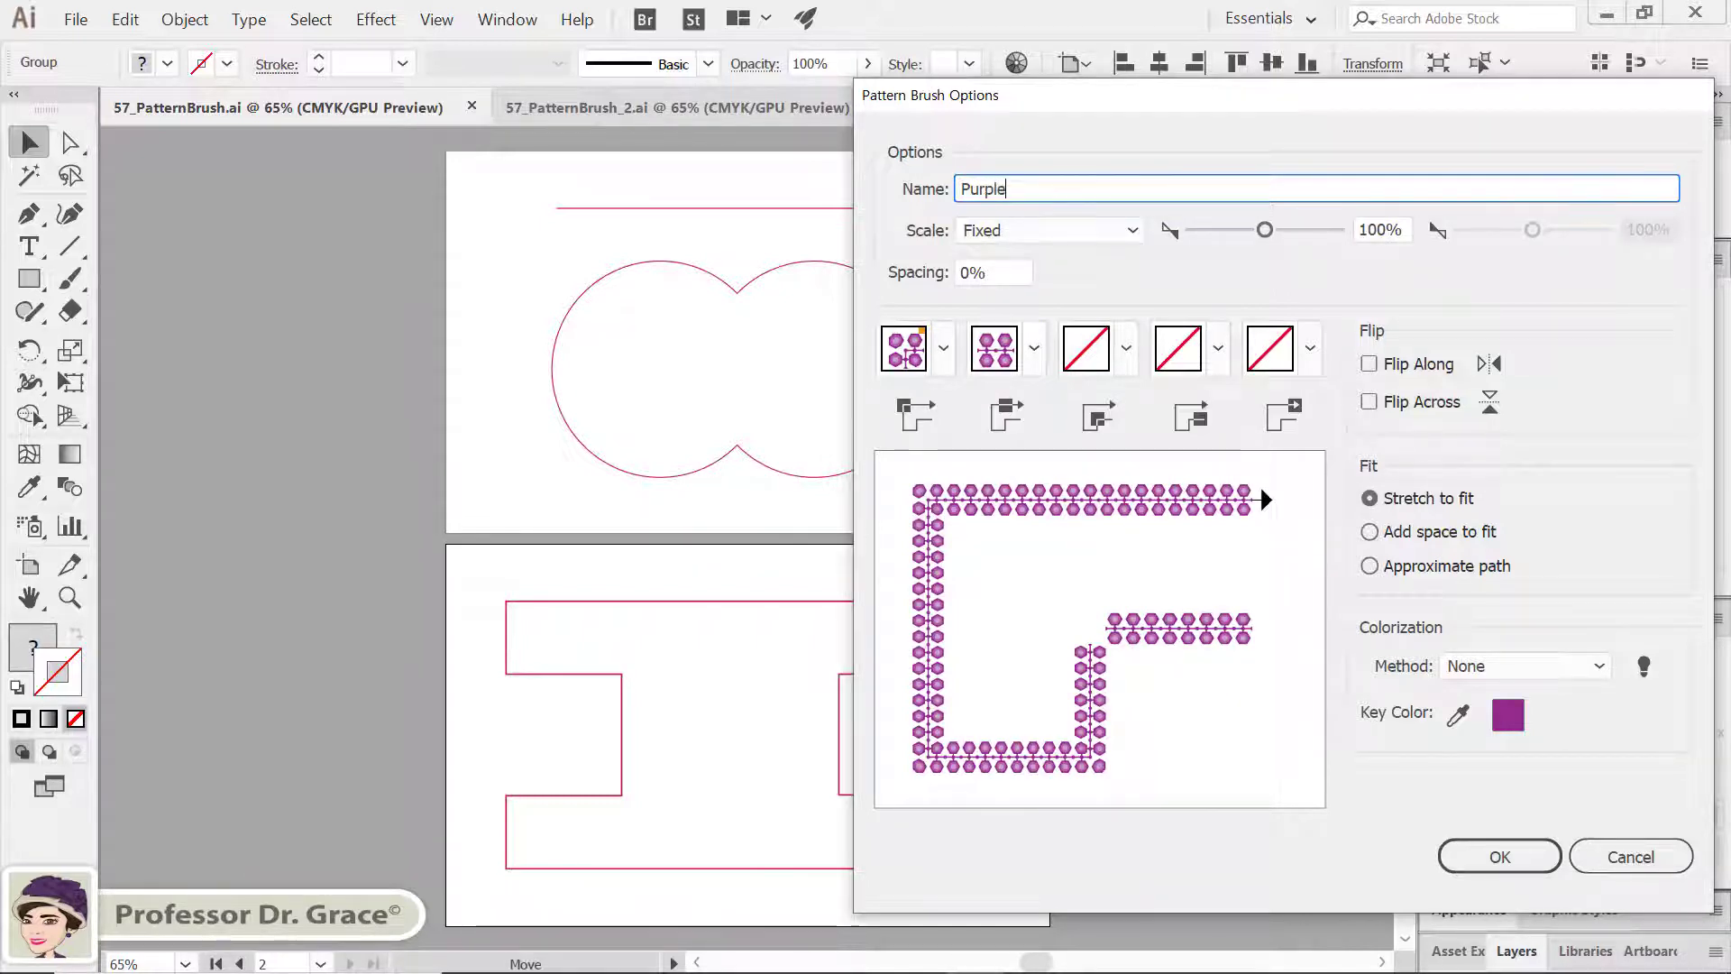
{"action": "type", "text": " Ball"}
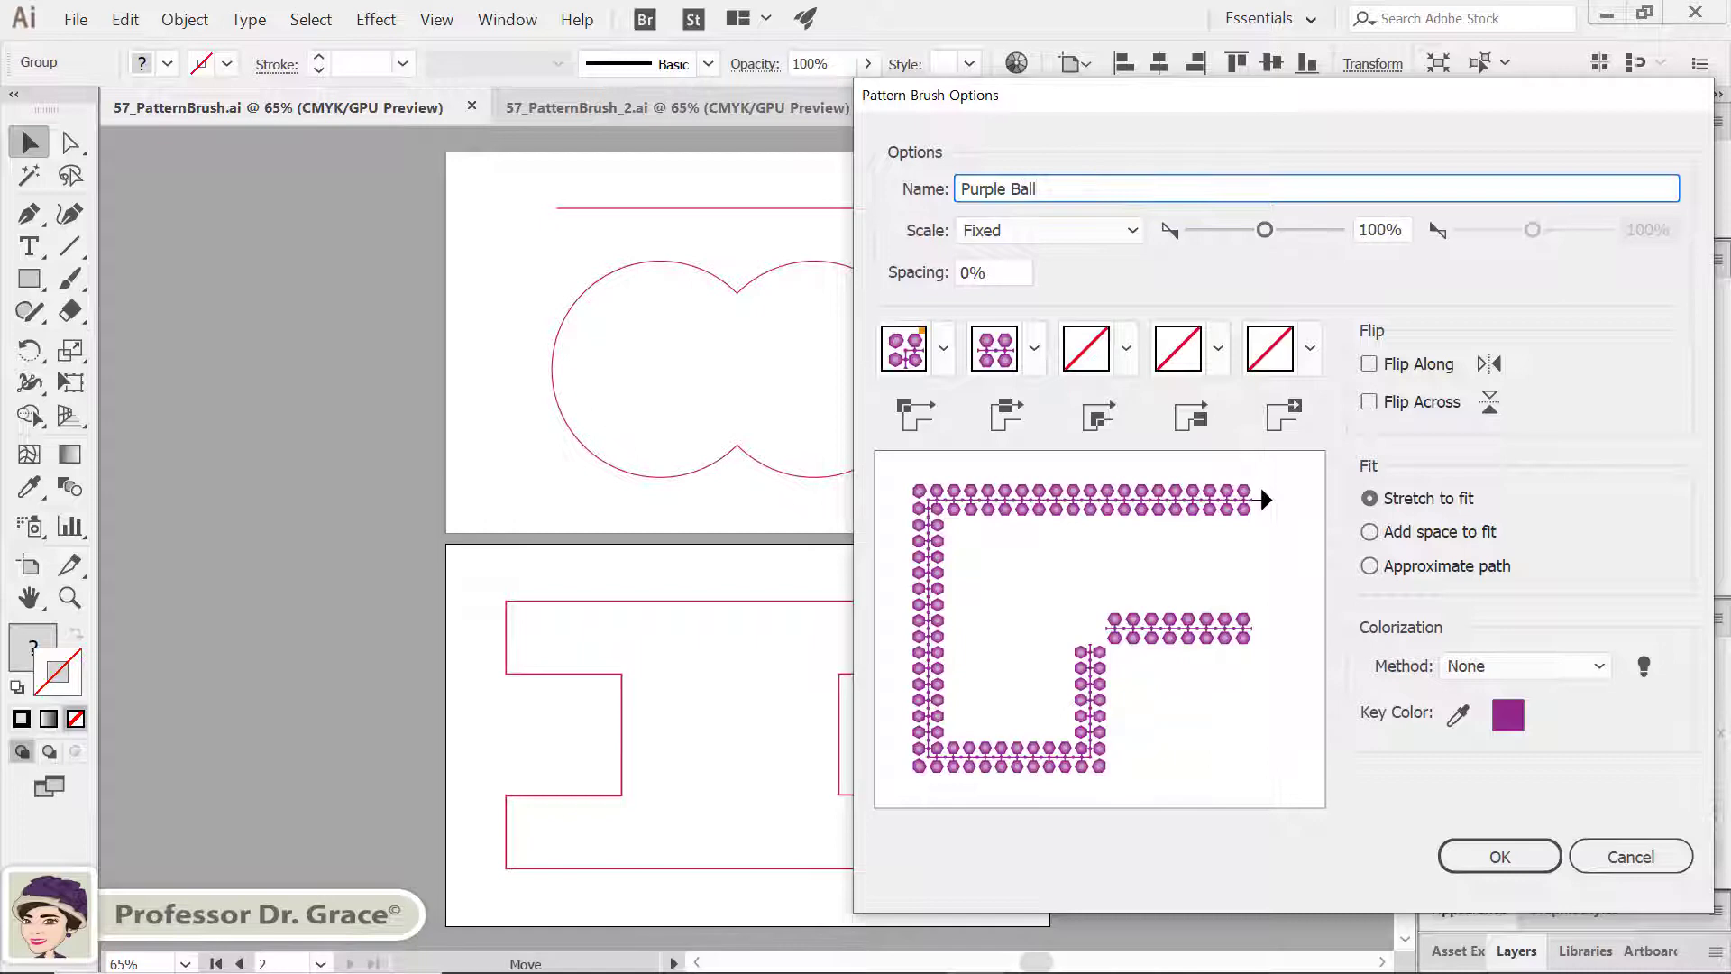
{"action": "left_click", "coordinate": [1492, 857]}
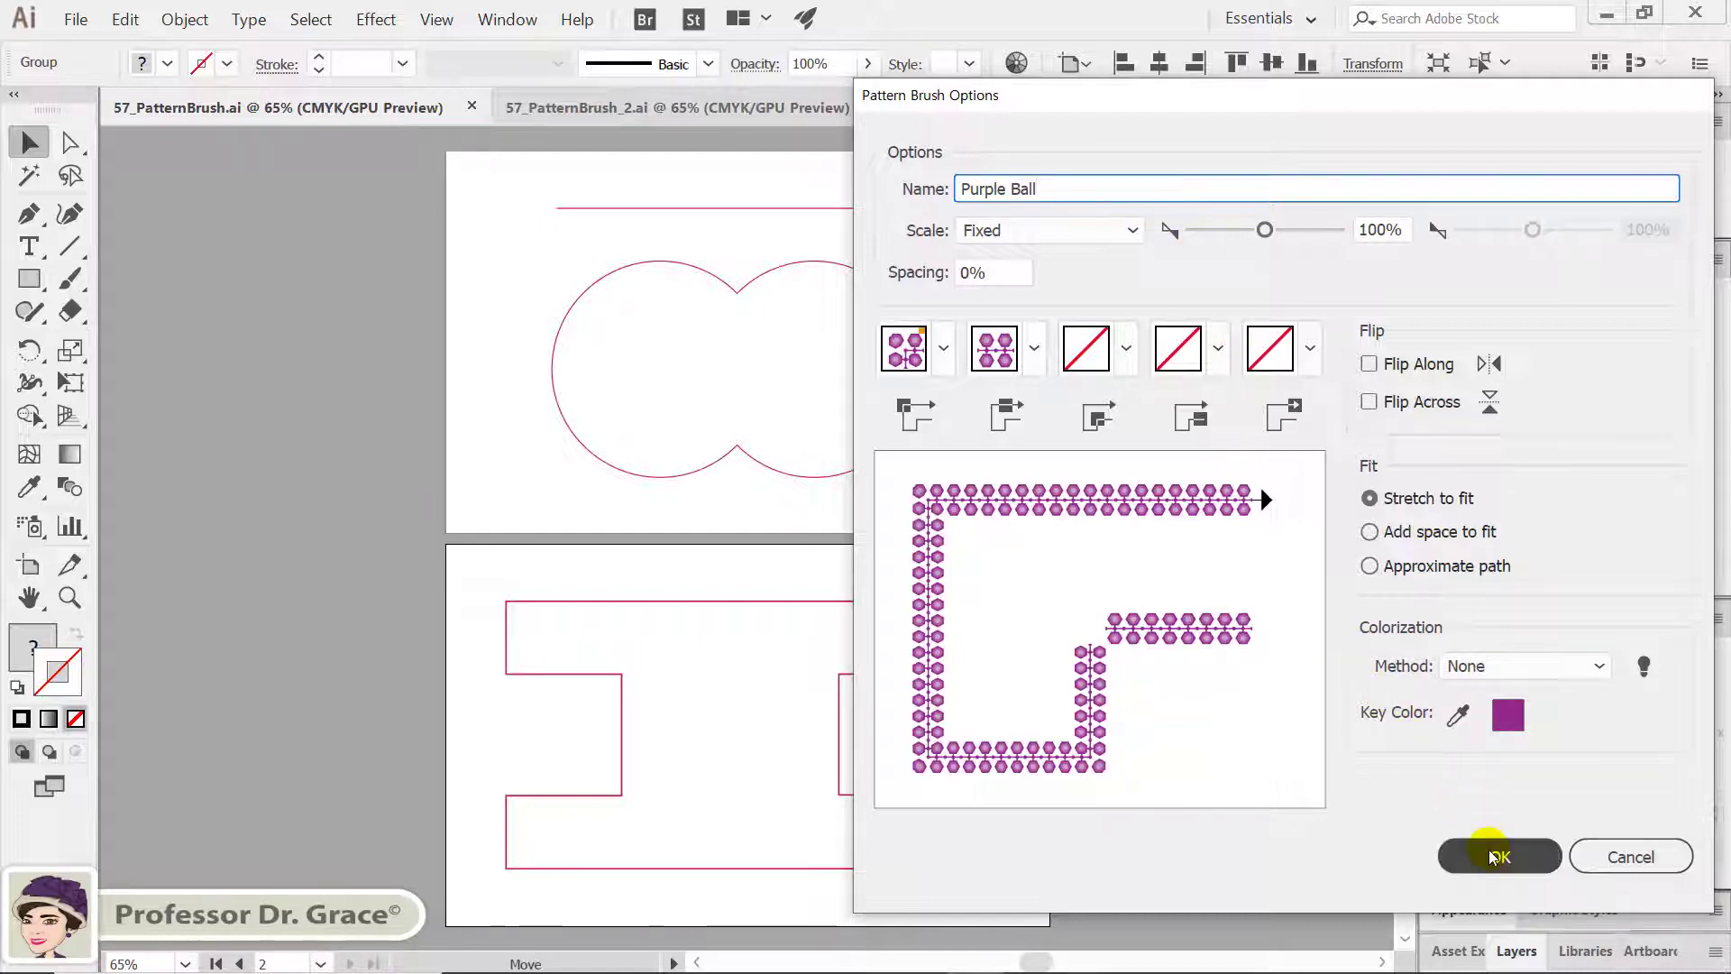
{"action": "left_click", "coordinate": [1492, 856]}
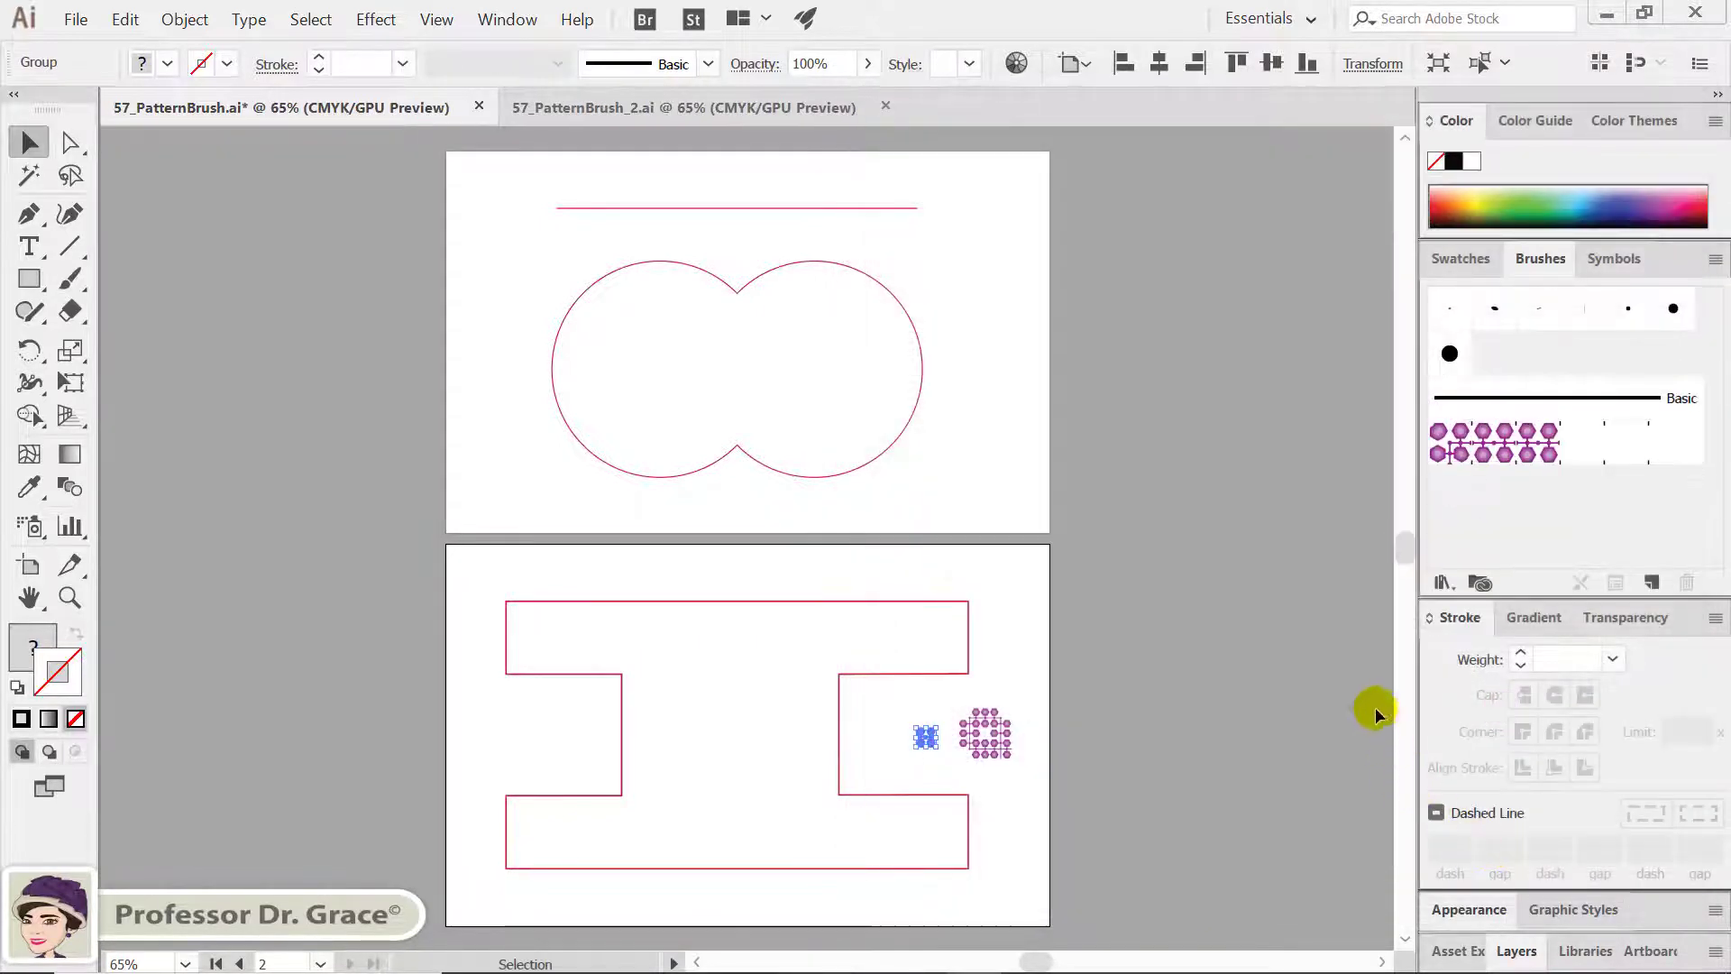
Apply the Purple Ball brush to the line, double-circle and bracket paths
{"action": "left_click", "coordinate": [1078, 781]}
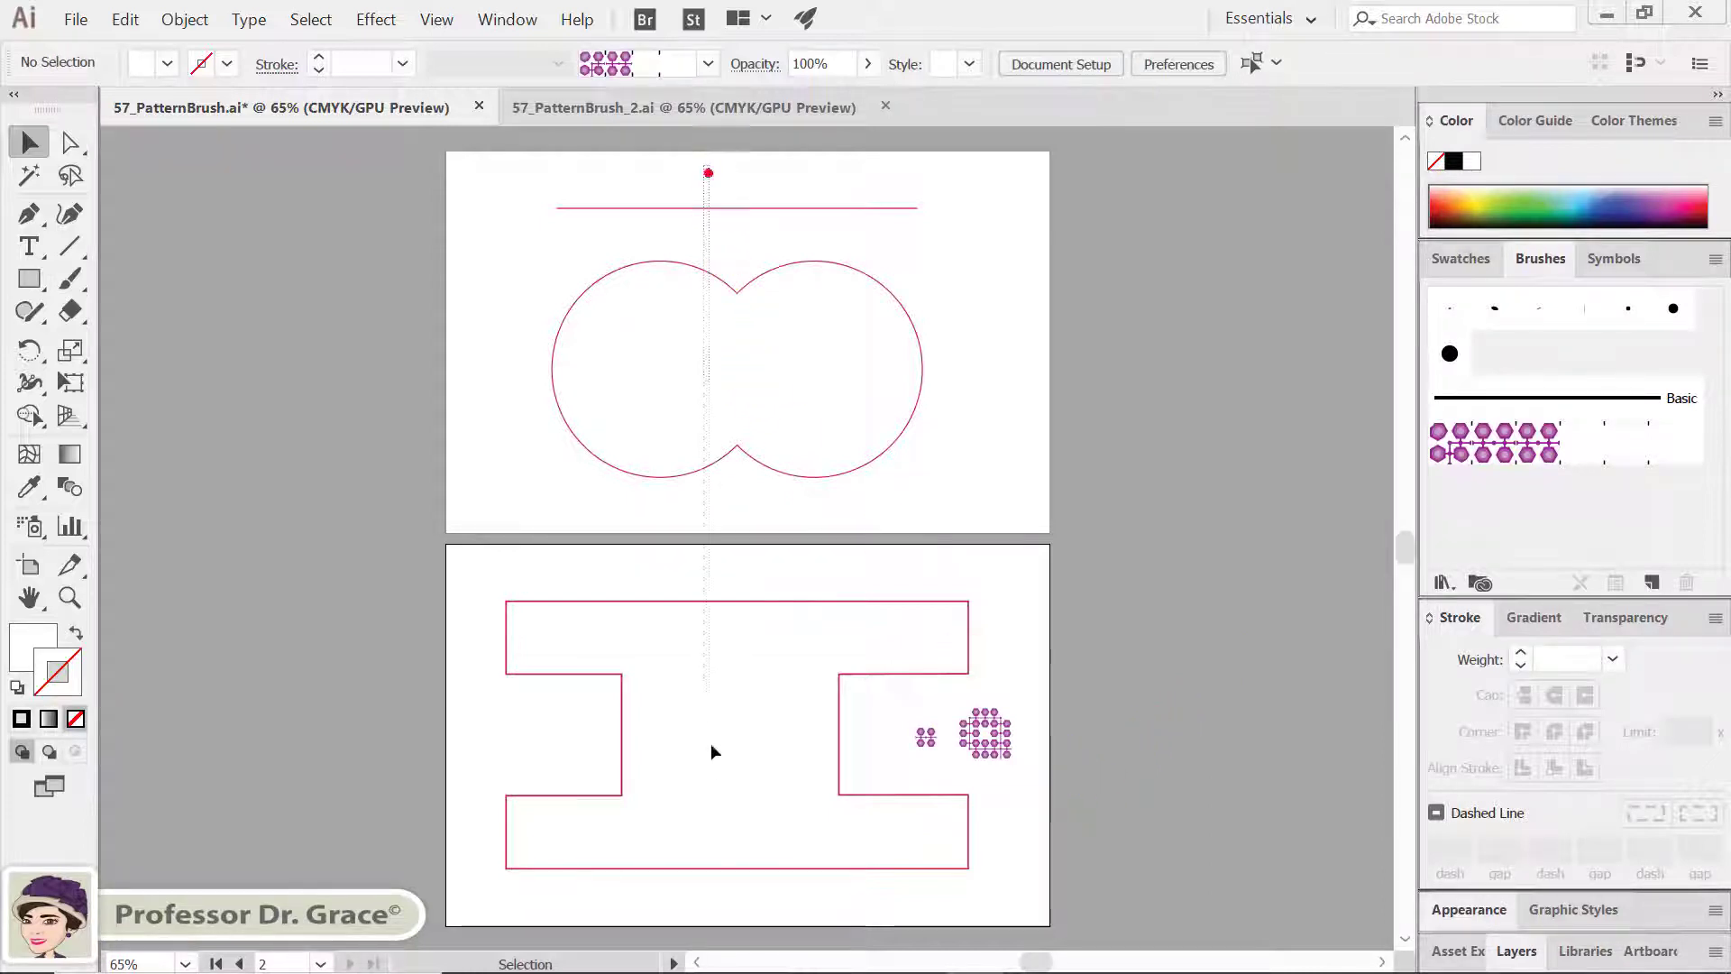
{"action": "left_click", "coordinate": [734, 808]}
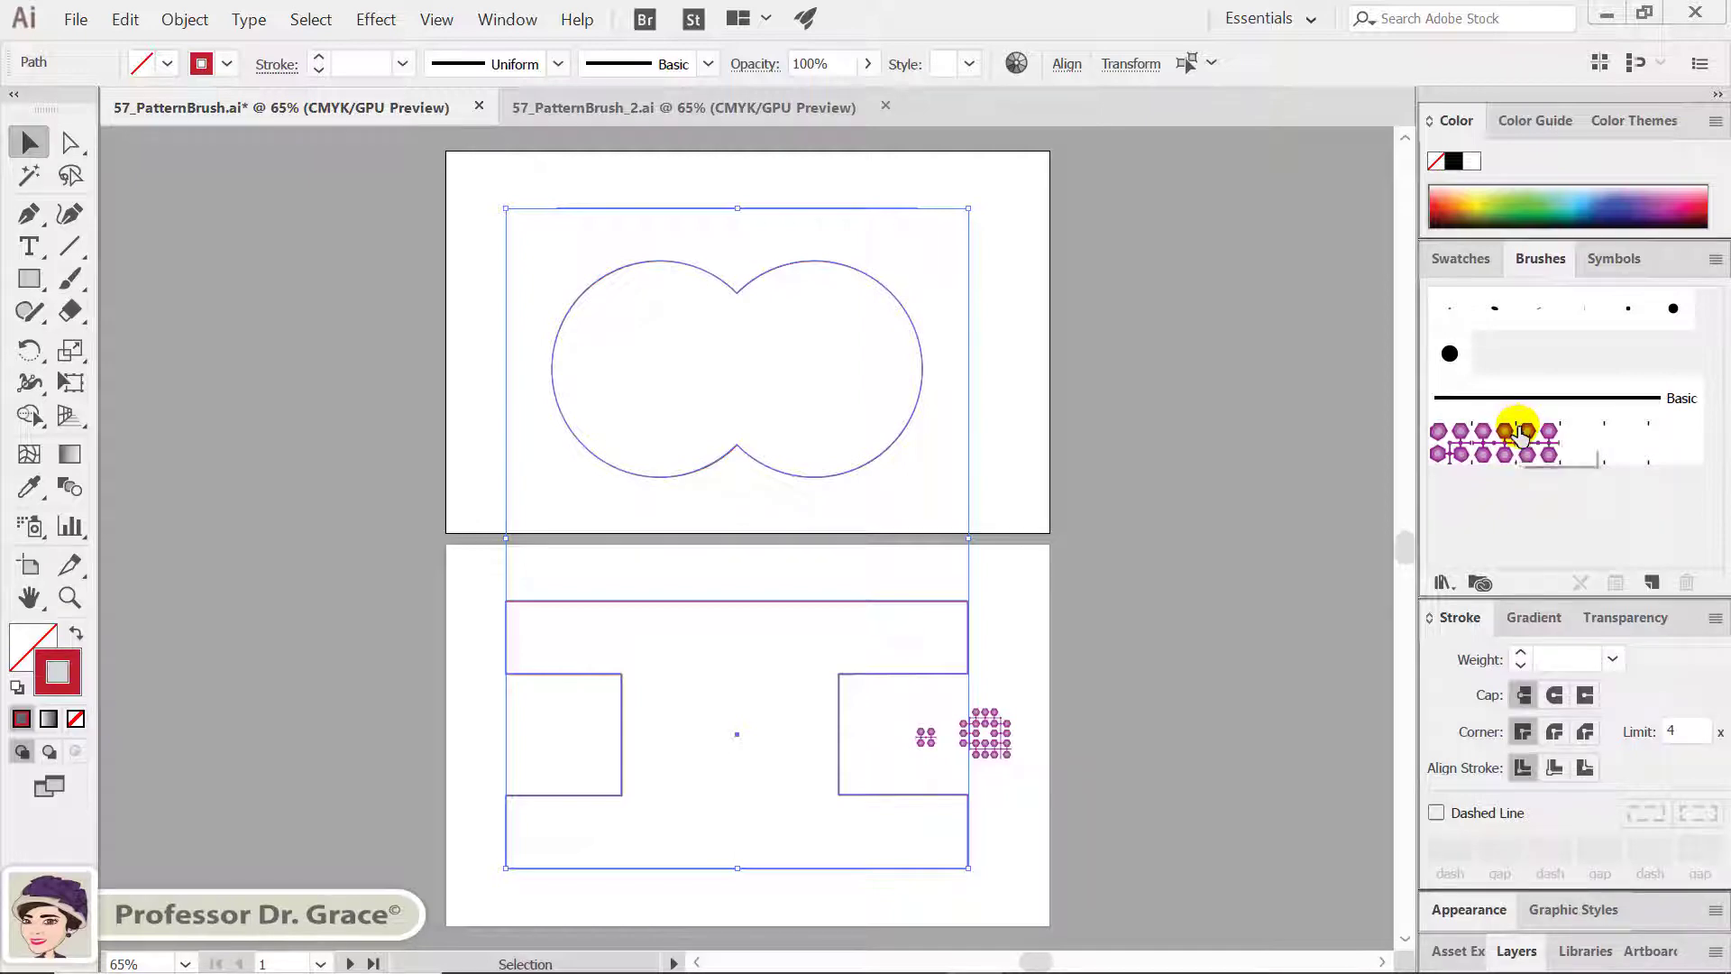
{"action": "left_click", "coordinate": [1521, 434]}
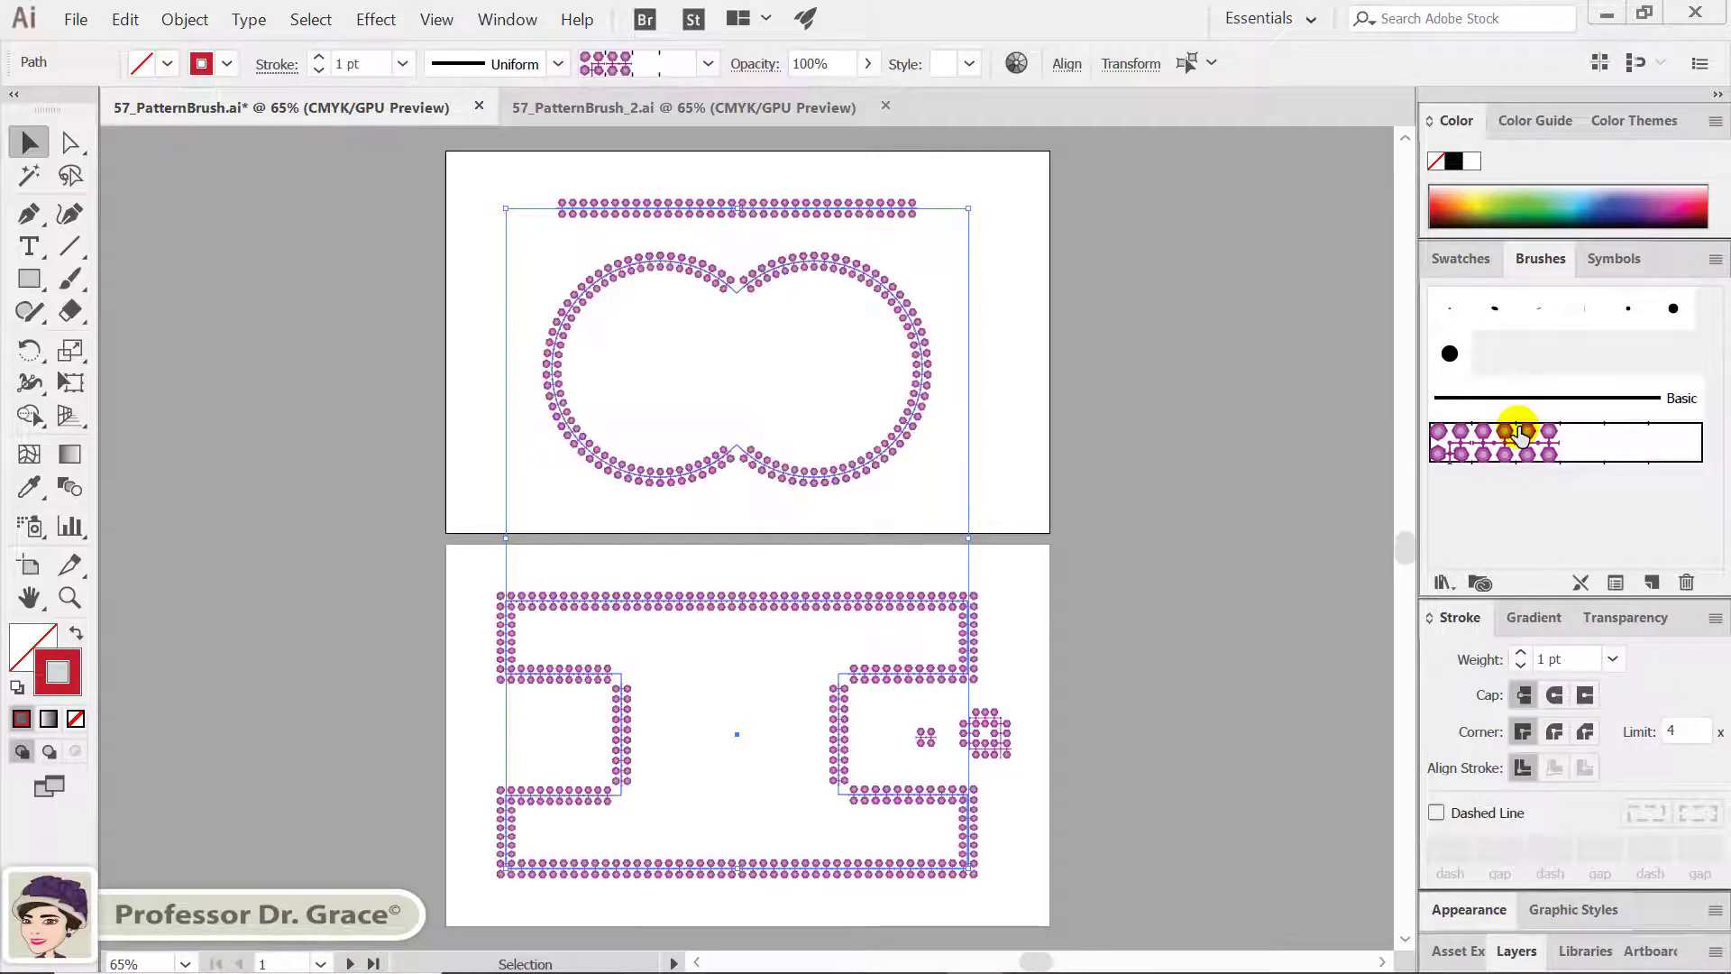
{"action": "left_click", "coordinate": [1042, 421]}
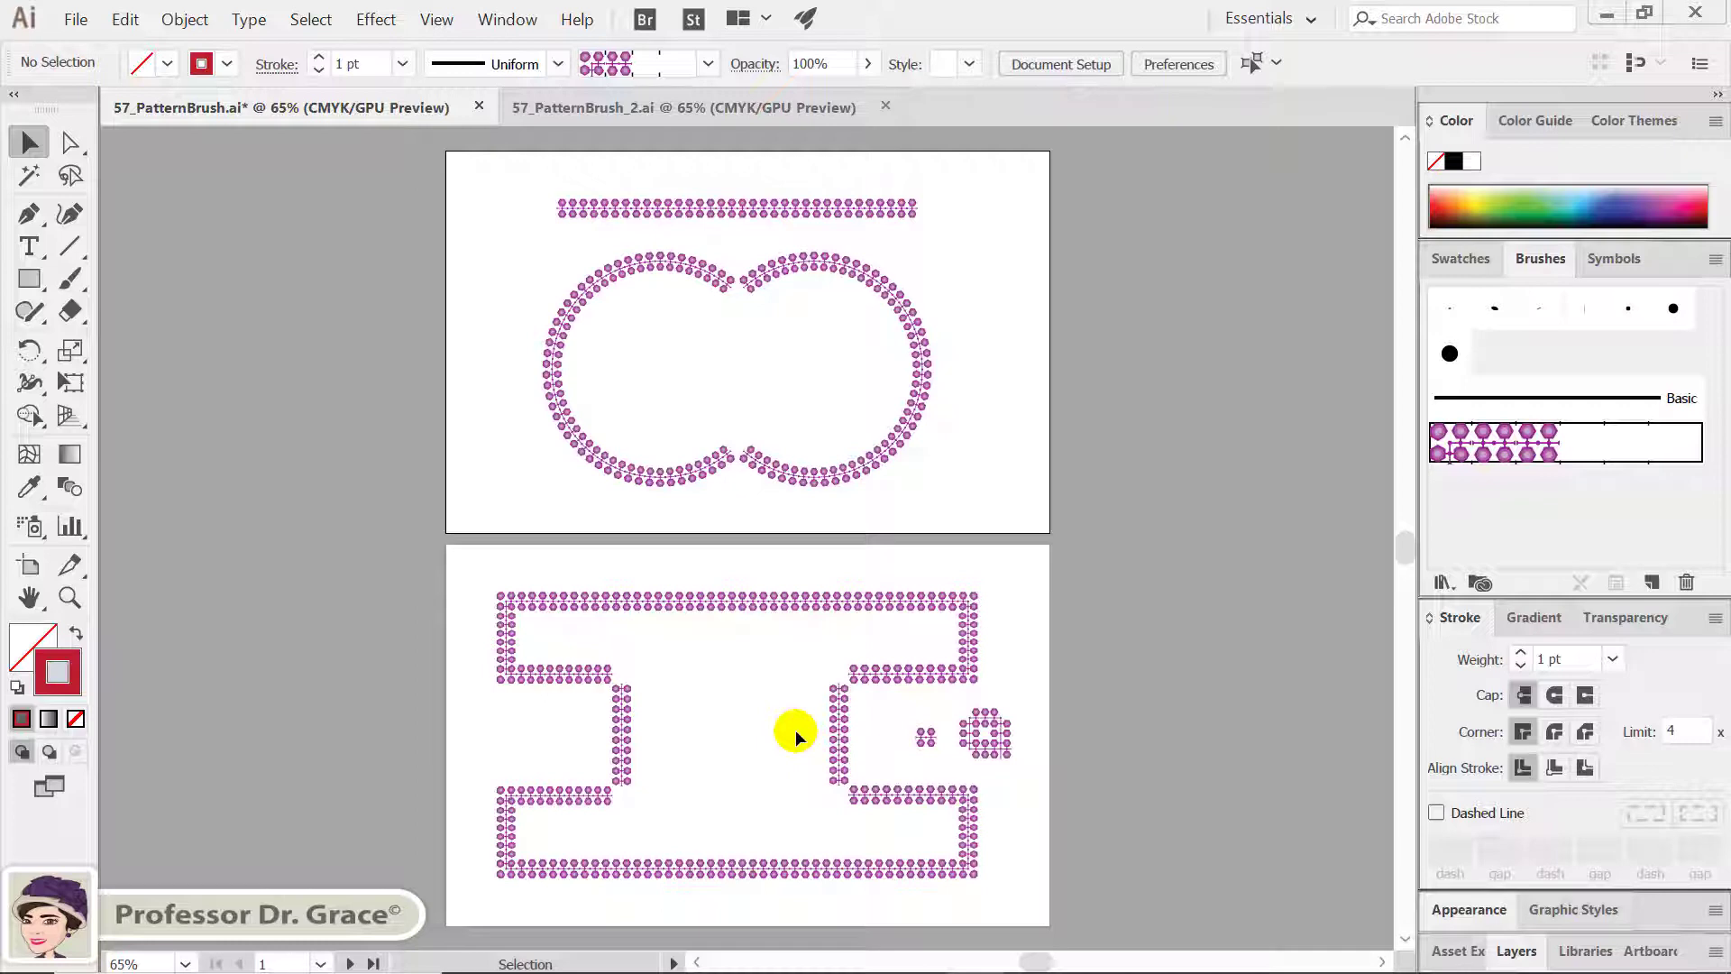
Switch to 57_PatternBrush_2.ai, fit artboard 1, and select the tile below [X]
{"action": "left_click", "coordinate": [658, 110]}
{"action": "left_click", "coordinate": [673, 330]}
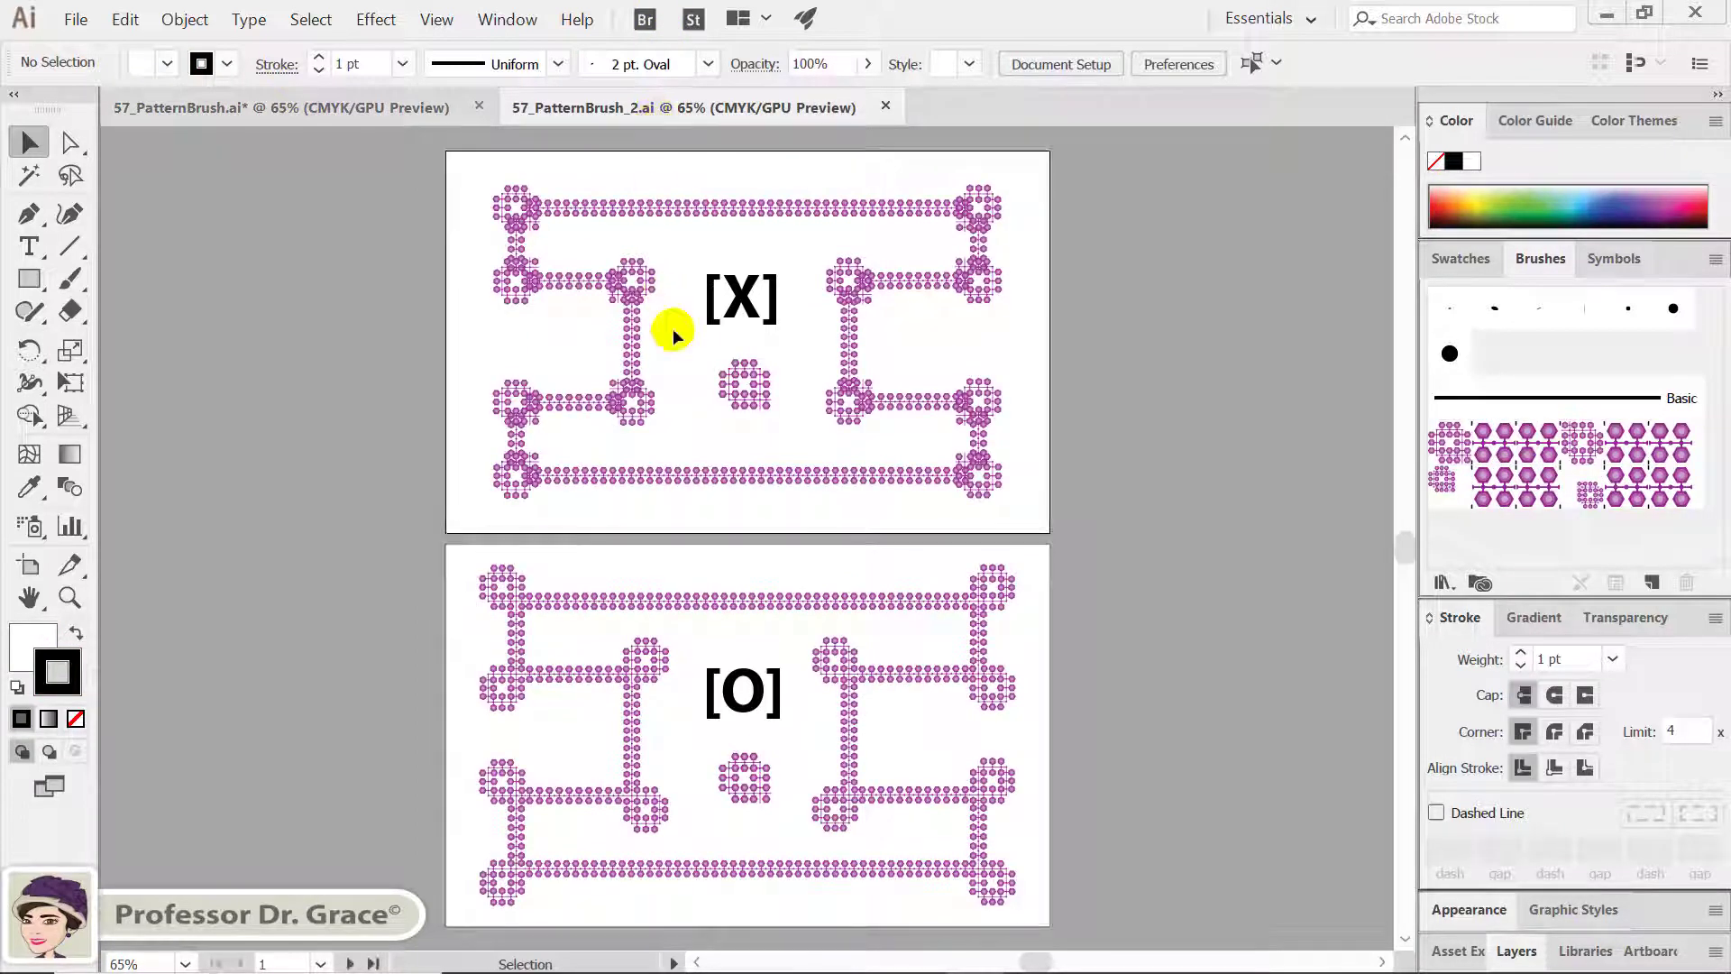
{"action": "key", "text": "ctrl+0"}
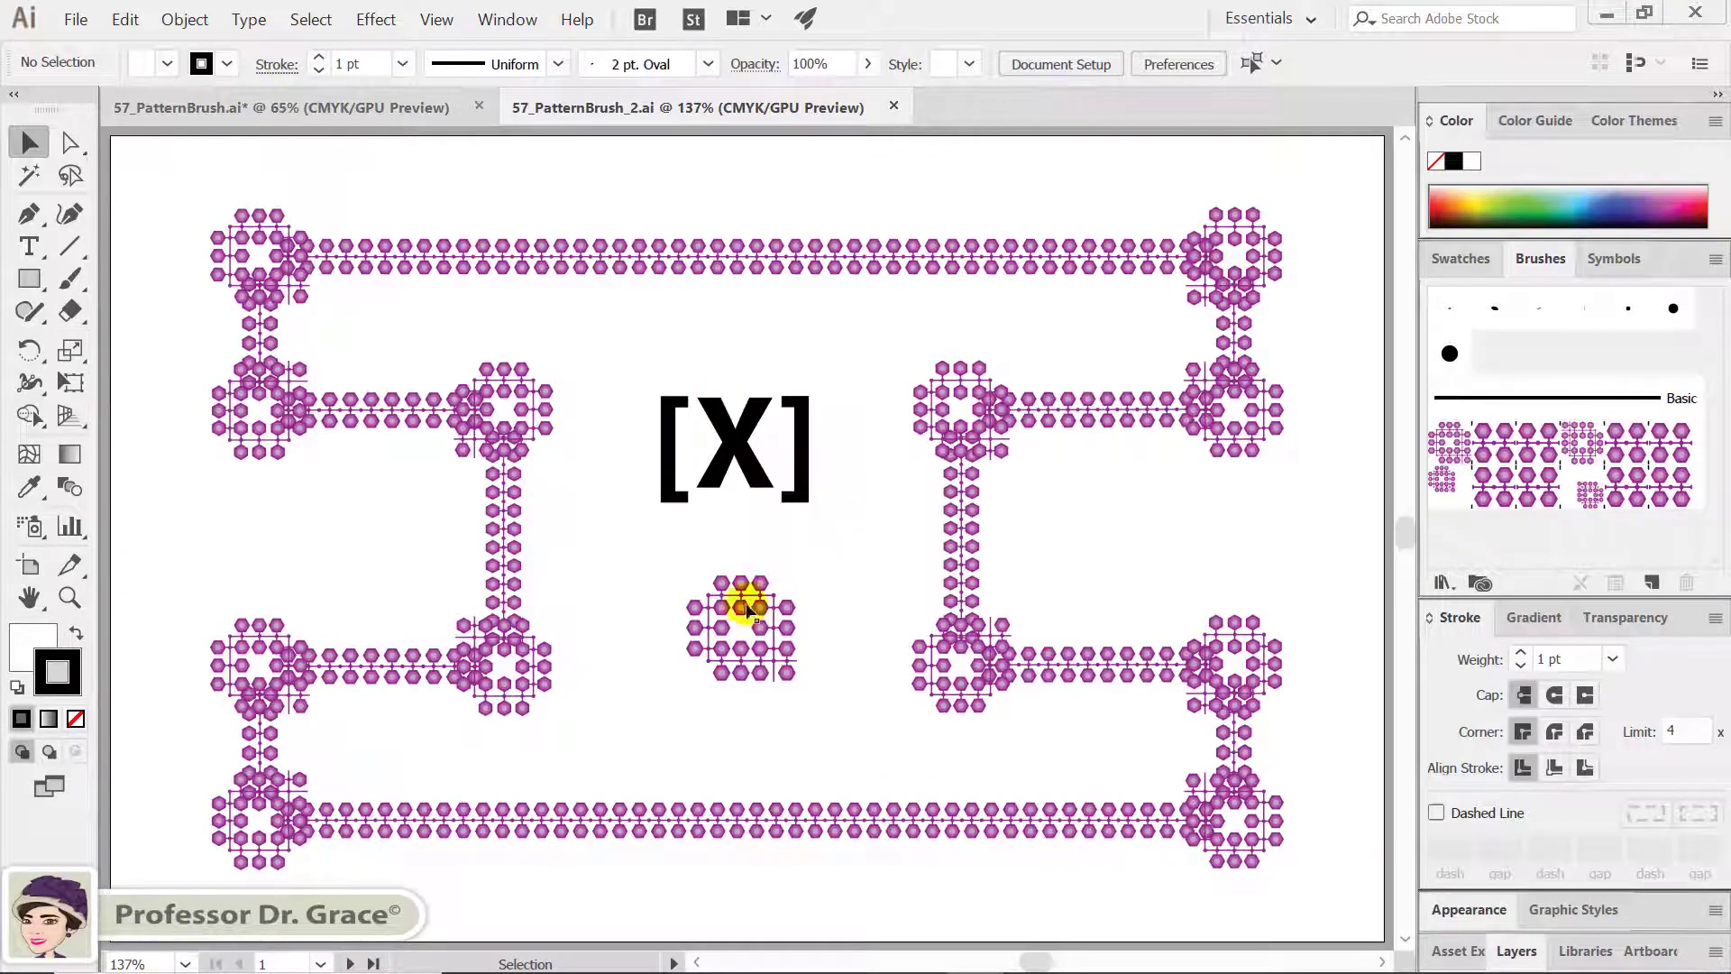
{"action": "left_click_drag", "start_coordinate": [653, 552], "coordinate": [836, 733]}
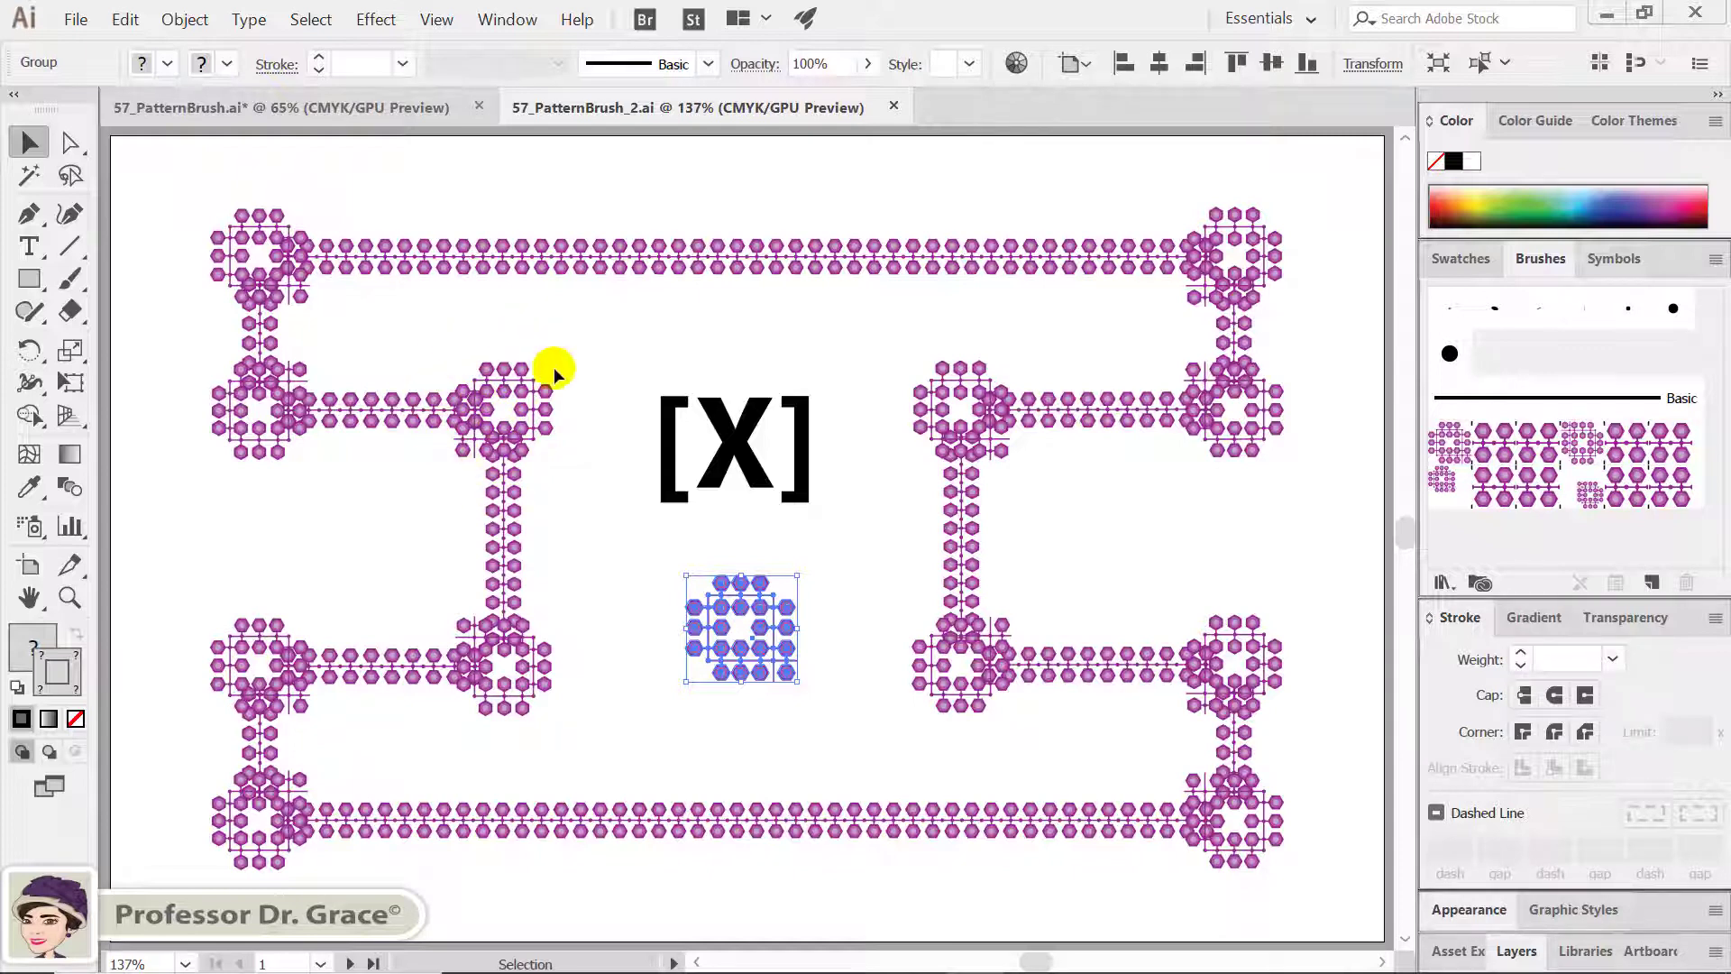
Move to artboard 2, fit it in view, and select the tile below [O]
{"action": "left_click", "coordinate": [626, 722]}
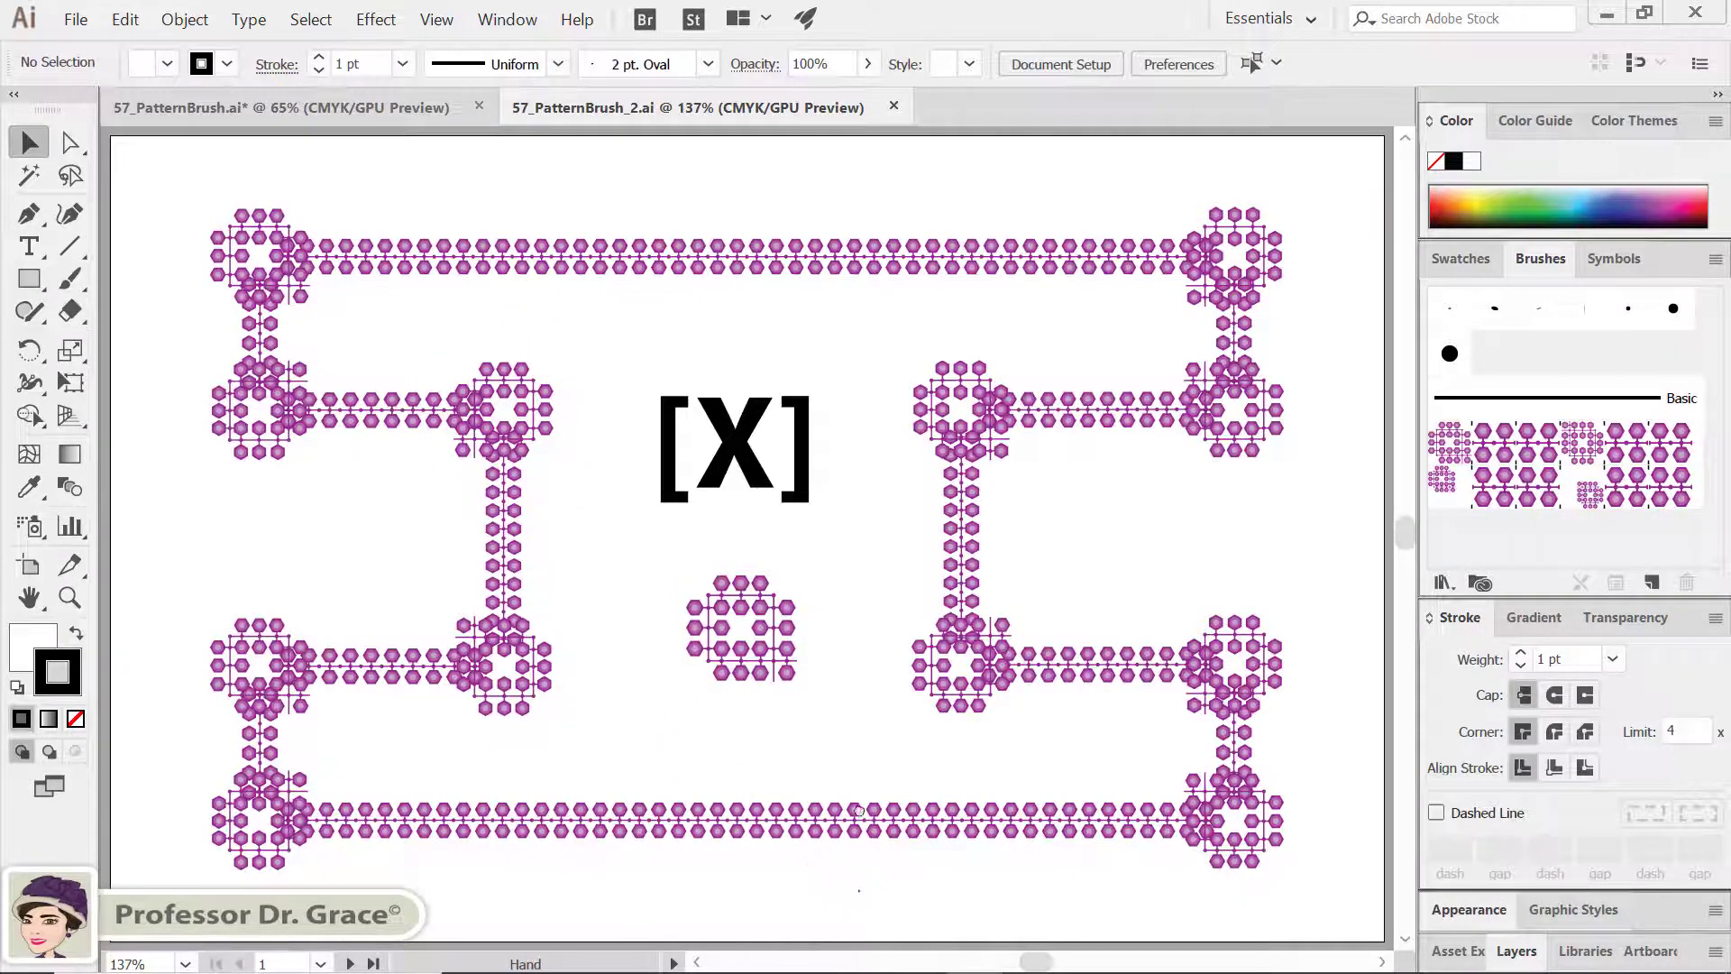
{"action": "scroll", "coordinate": [852, 811], "scroll_direction": "down", "scroll_amount": 5}
{"action": "scroll", "coordinate": [852, 542], "scroll_direction": "down", "scroll_amount": 2}
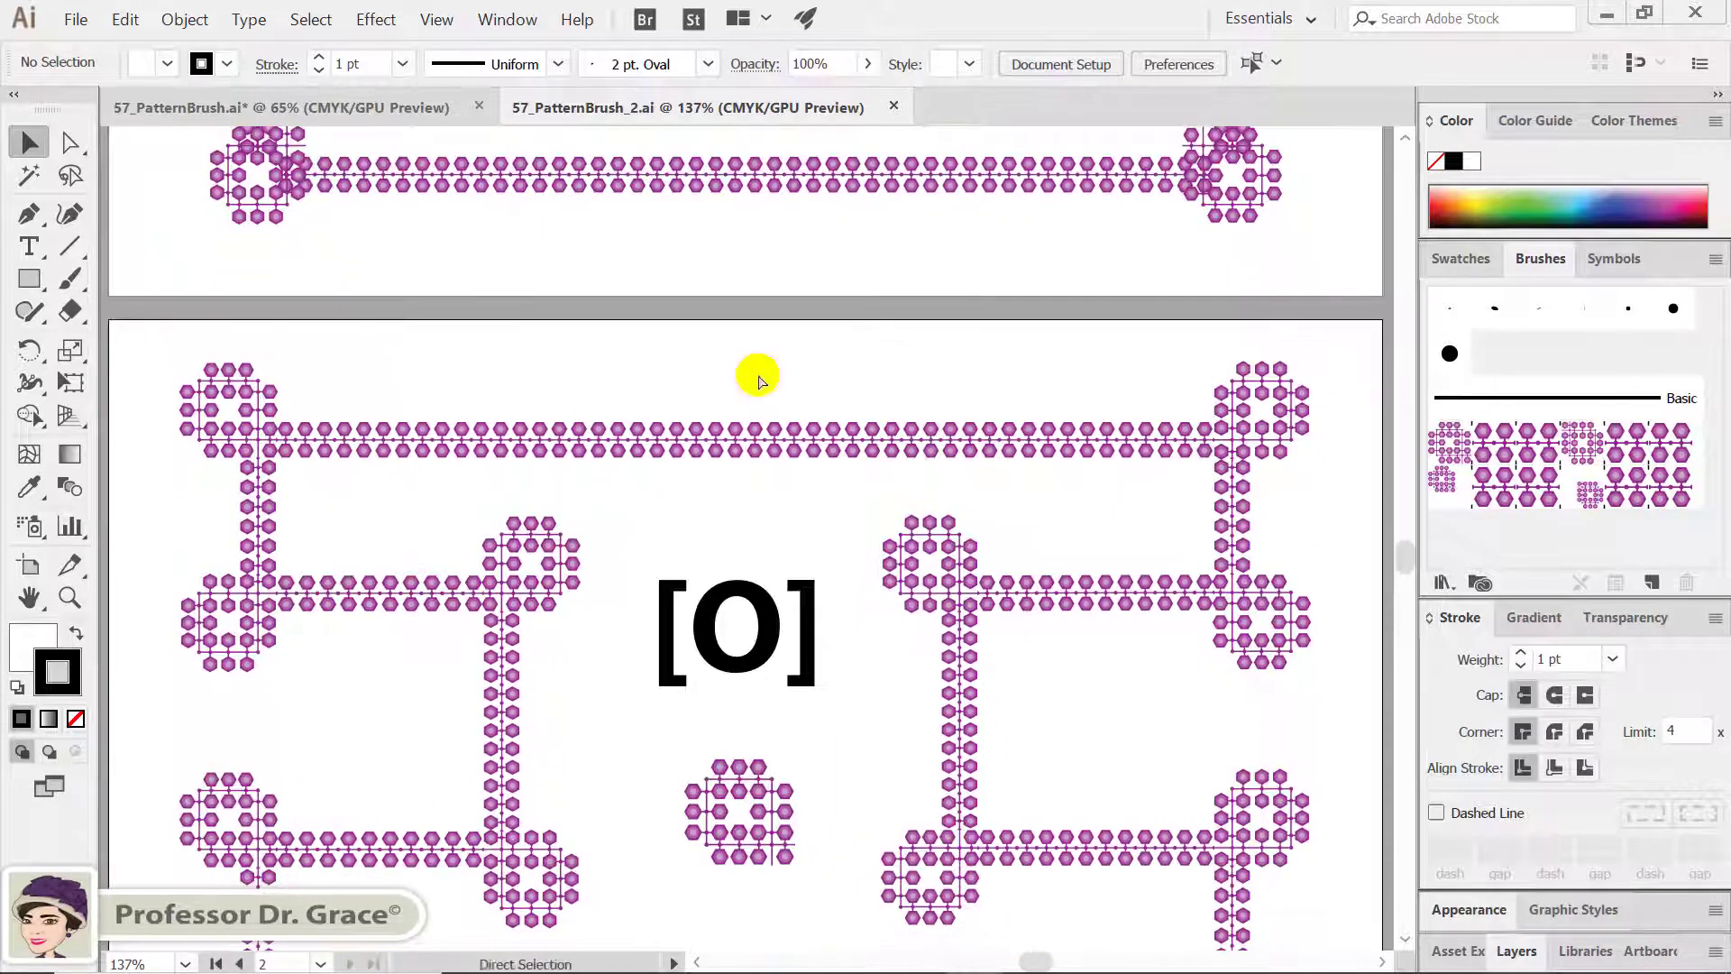
{"action": "key", "text": "ctrl+0"}
{"action": "left_click_drag", "start_coordinate": [675, 559], "coordinate": [836, 743]}
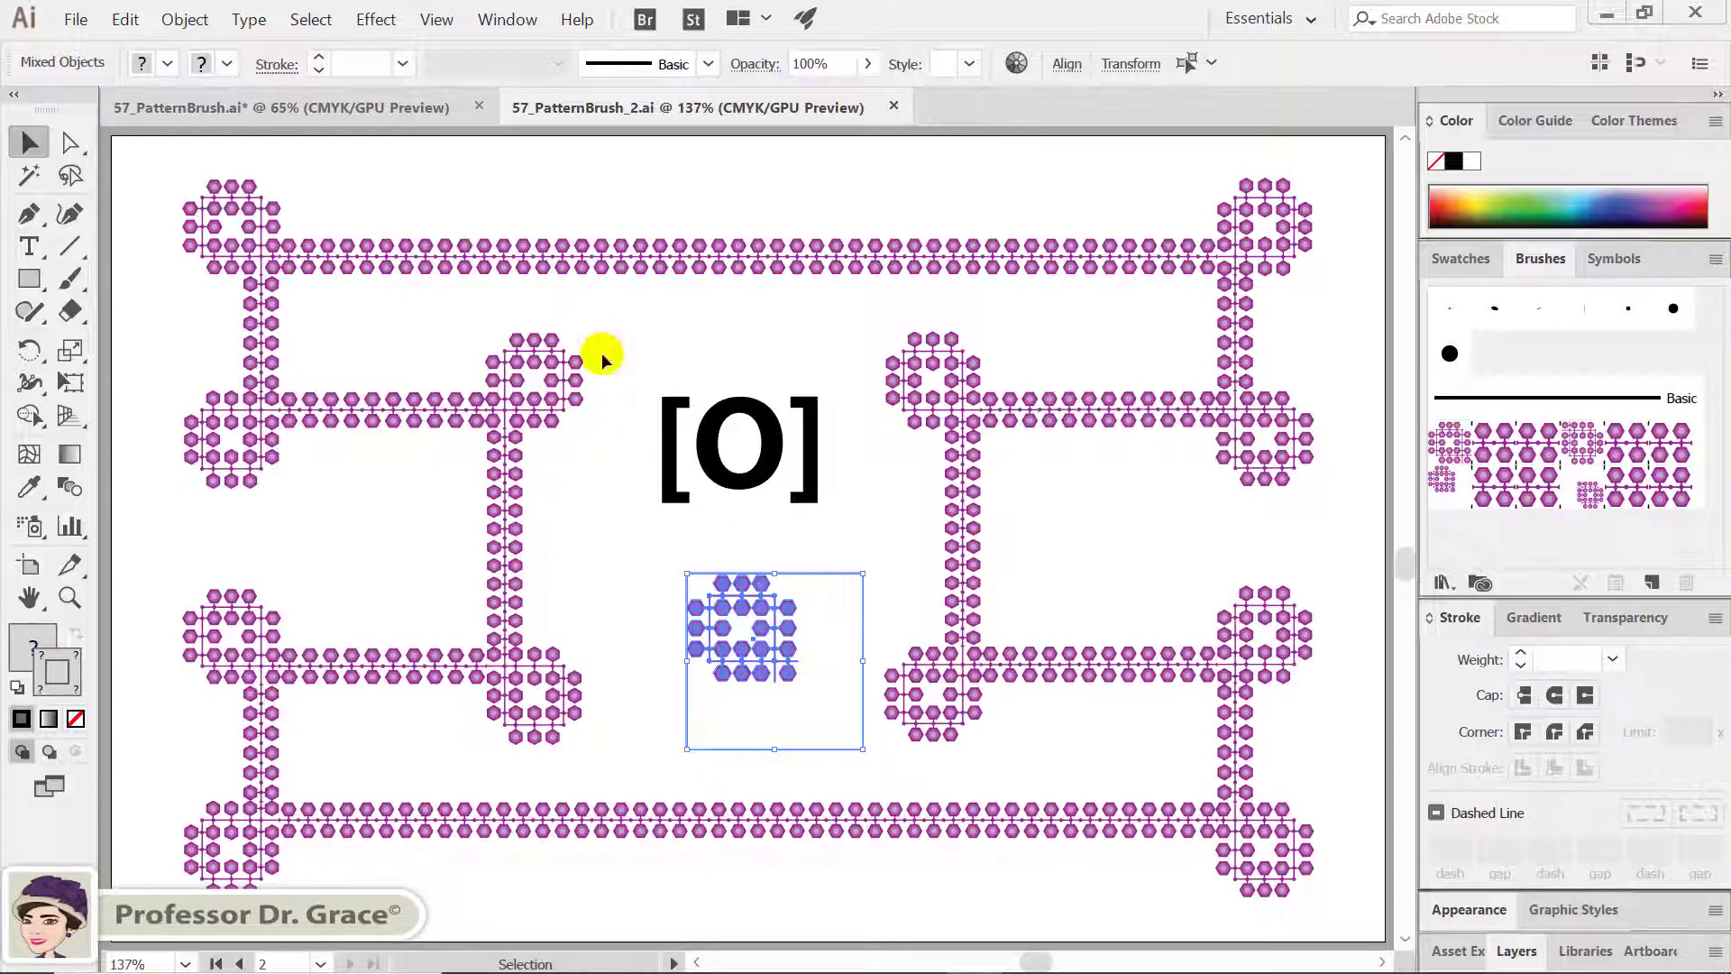
Back in 57_PatternBrush.ai, zoom to 600% on artboard 2's hexagon and corner tiles
{"action": "left_click", "coordinate": [360, 110]}
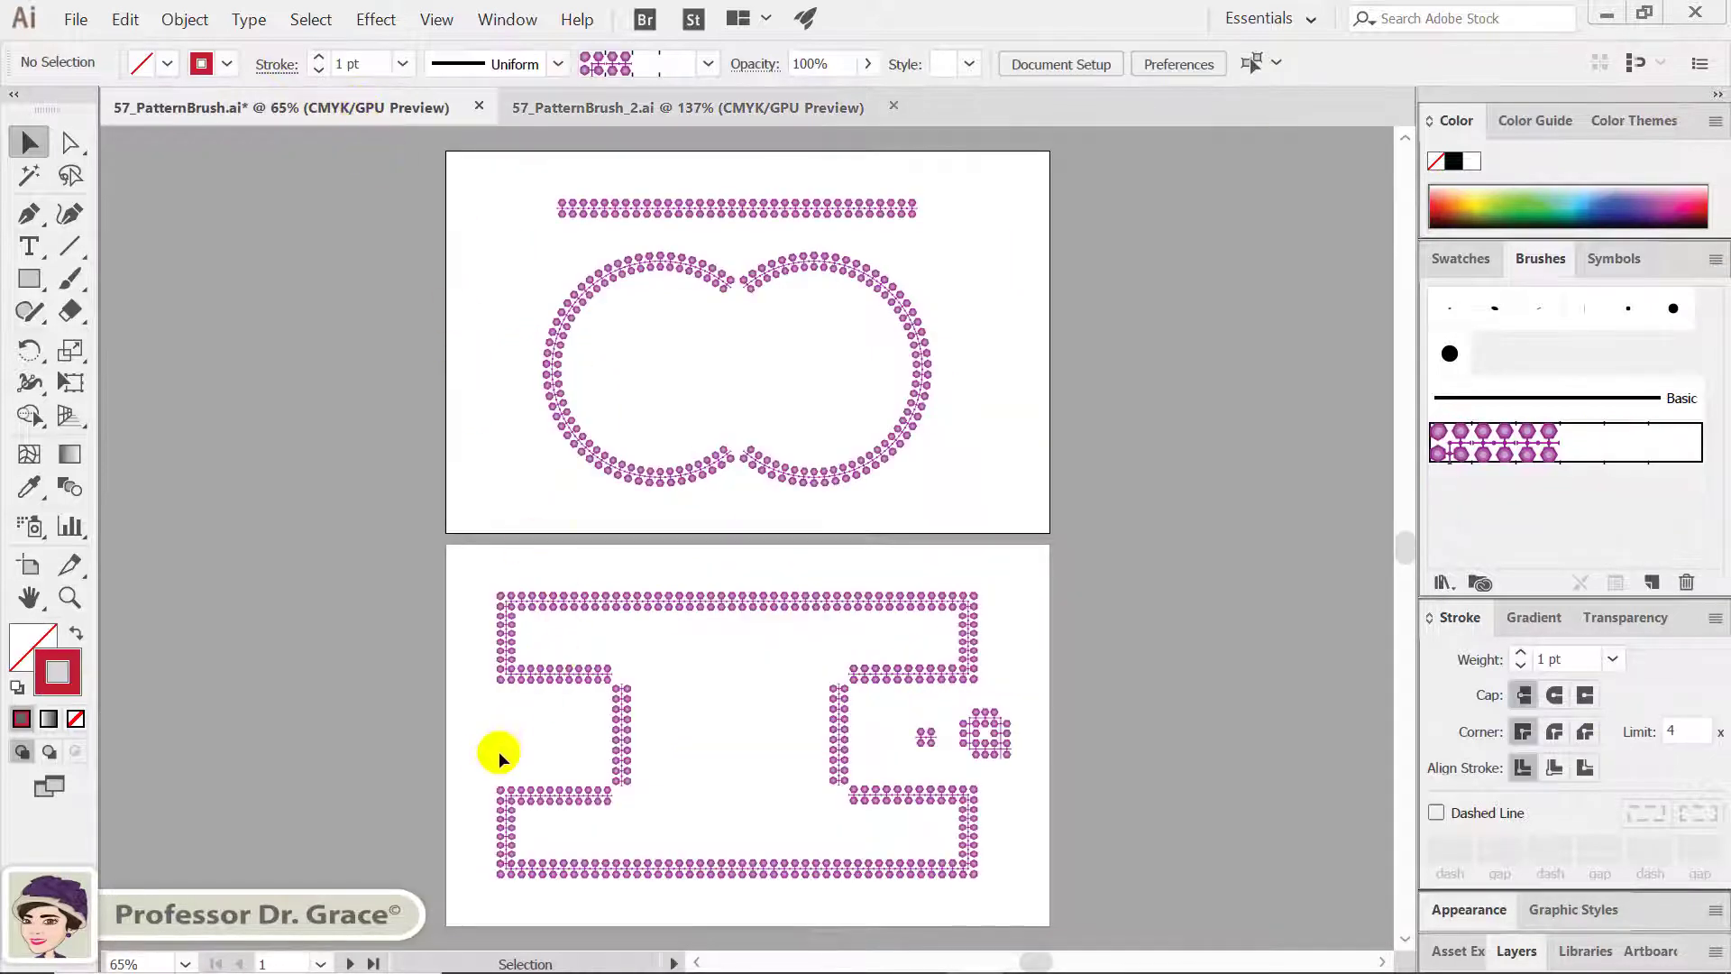
{"action": "left_click", "coordinate": [505, 719]}
{"action": "key", "text": "ctrl+plus"}
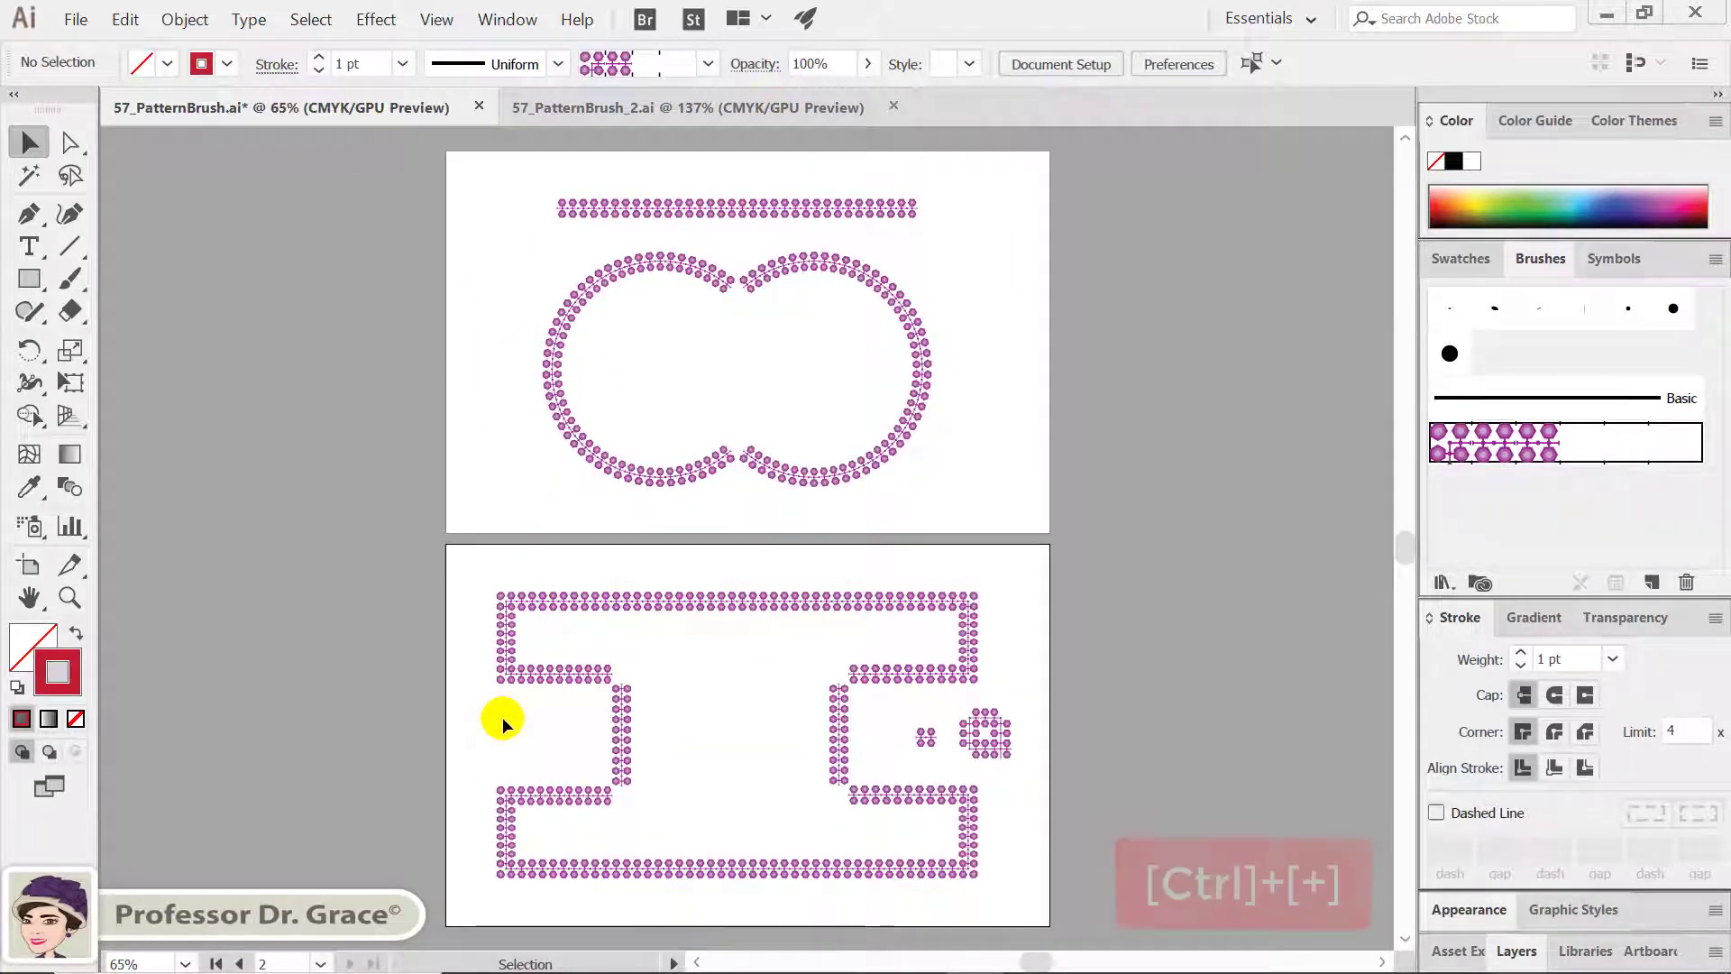
{"action": "key", "text": "ctrl+plus"}
{"action": "key", "text": "ctrl+plus"}
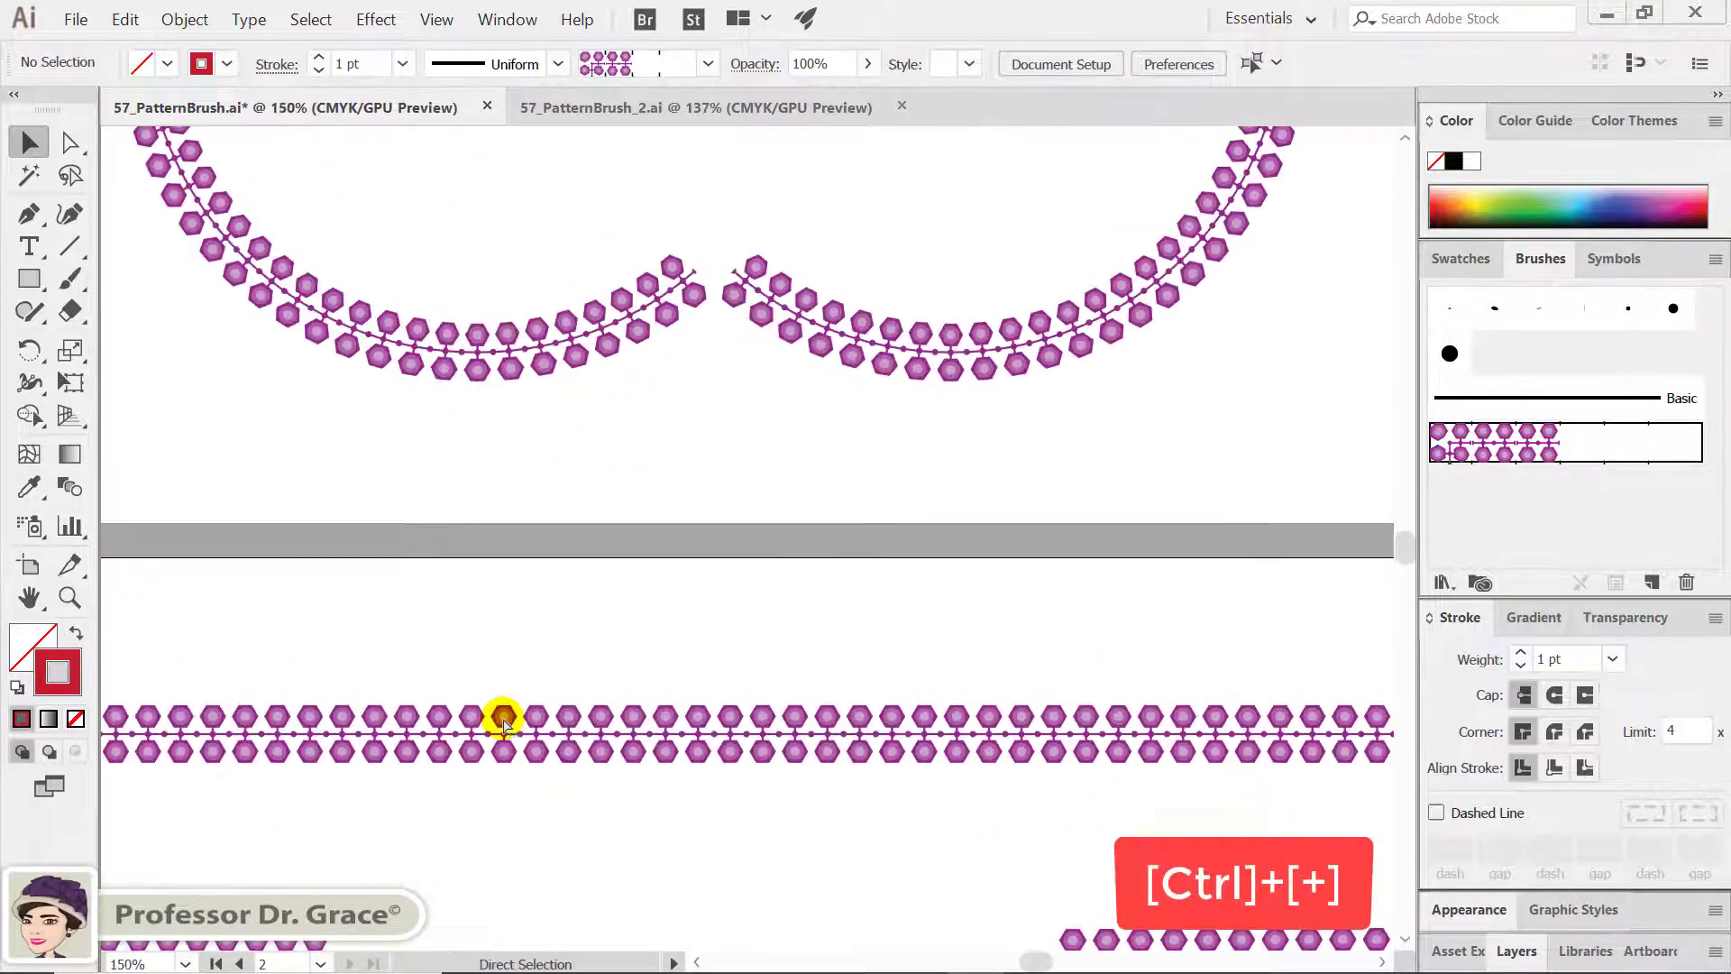
{"action": "key", "text": "ctrl+plus"}
{"action": "key", "text": "ctrl+plus"}
{"action": "mouse_move", "coordinate": [941, 780]}
{"action": "left_mouse_down"}
{"action": "mouse_move", "coordinate": [545, 188]}
{"action": "mouse_move", "coordinate": [714, 559]}
{"action": "left_mouse_up"}
{"action": "left_click_drag", "start_coordinate": [749, 438], "coordinate": [775, 429]}
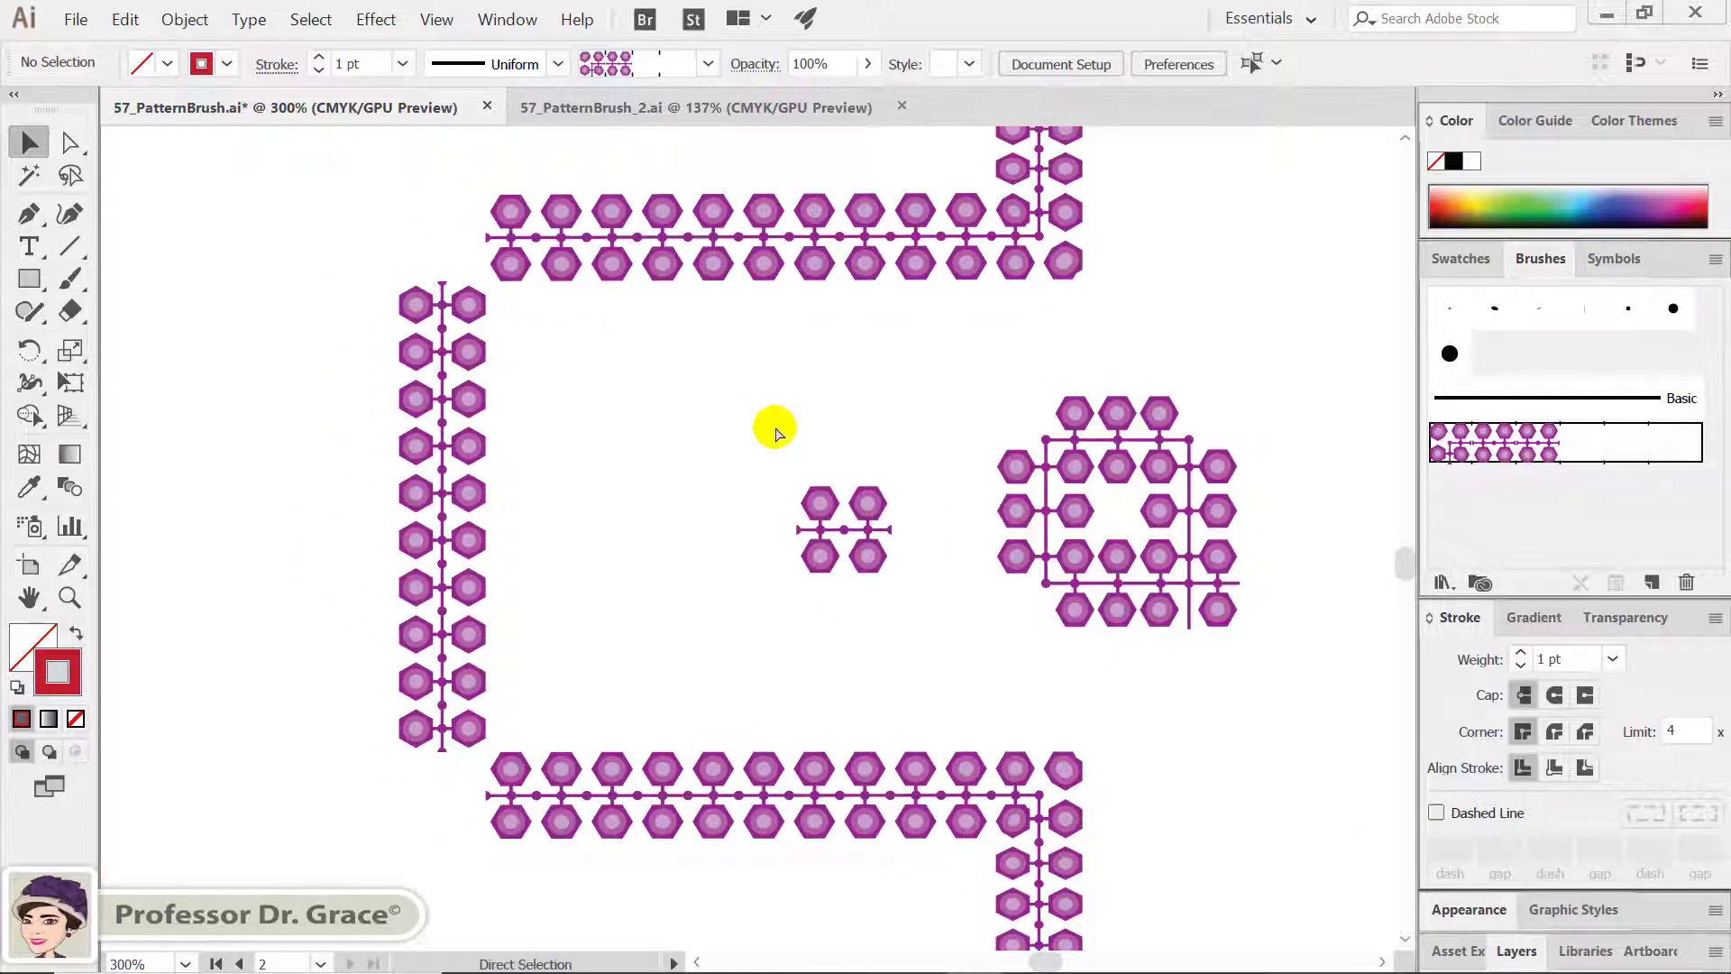
{"action": "key", "text": "ctrl+plus"}
{"action": "key", "text": "ctrl+plus"}
{"action": "mouse_move", "coordinate": [773, 476]}
{"action": "left_mouse_down"}
{"action": "mouse_move", "coordinate": [271, 502]}
{"action": "mouse_move", "coordinate": [249, 520]}
{"action": "mouse_move", "coordinate": [193, 498]}
{"action": "mouse_move", "coordinate": [181, 425]}
{"action": "left_mouse_up"}
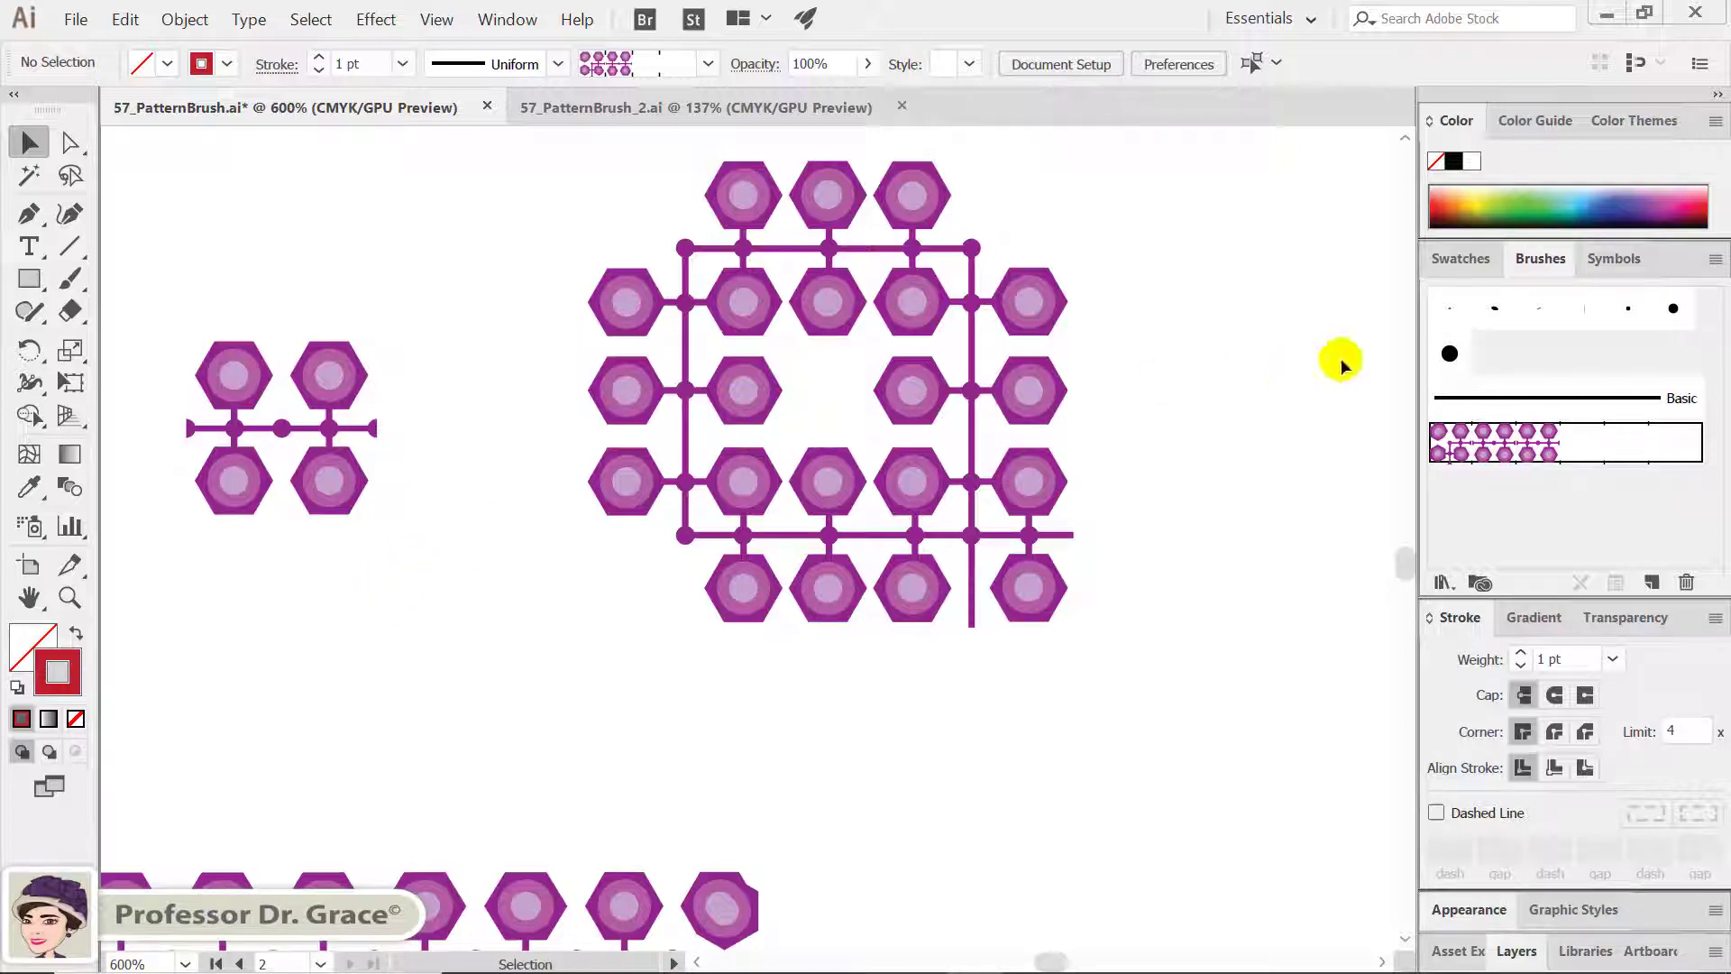
Drag the small hexagon group into the Swatches panel as a new pattern swatch
{"action": "left_click", "coordinate": [1483, 264]}
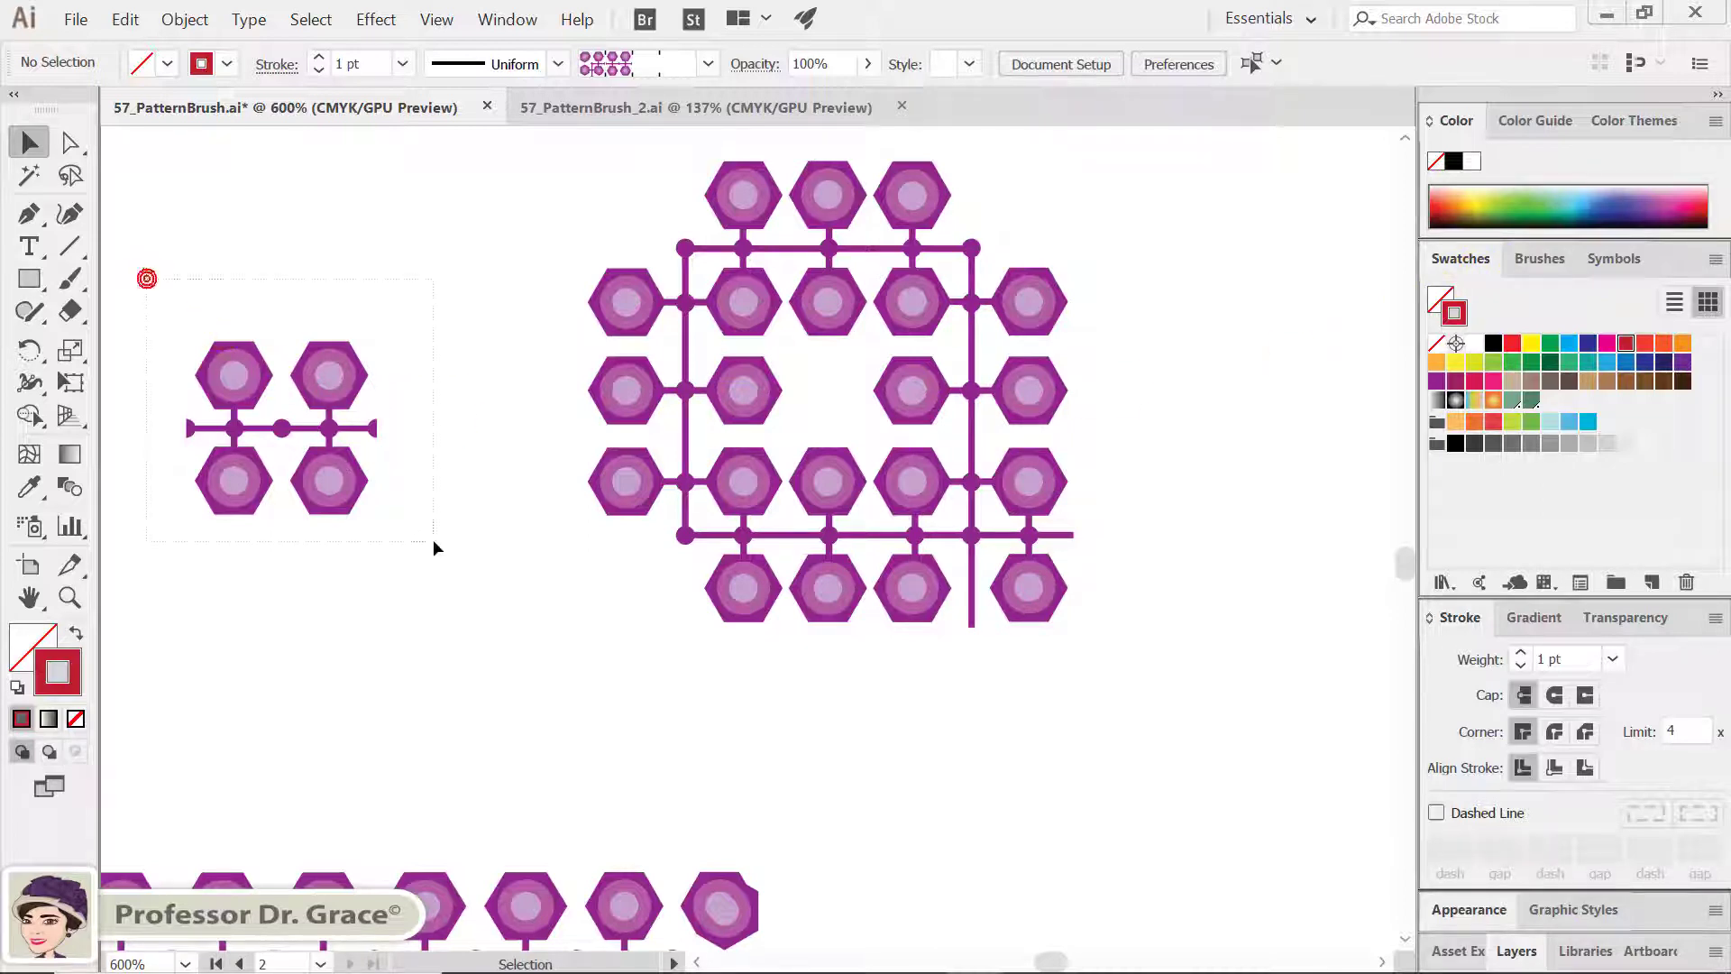
{"action": "left_click_drag", "start_coordinate": [147, 284], "coordinate": [433, 544]}
{"action": "left_click_drag", "start_coordinate": [329, 374], "coordinate": [1587, 406]}
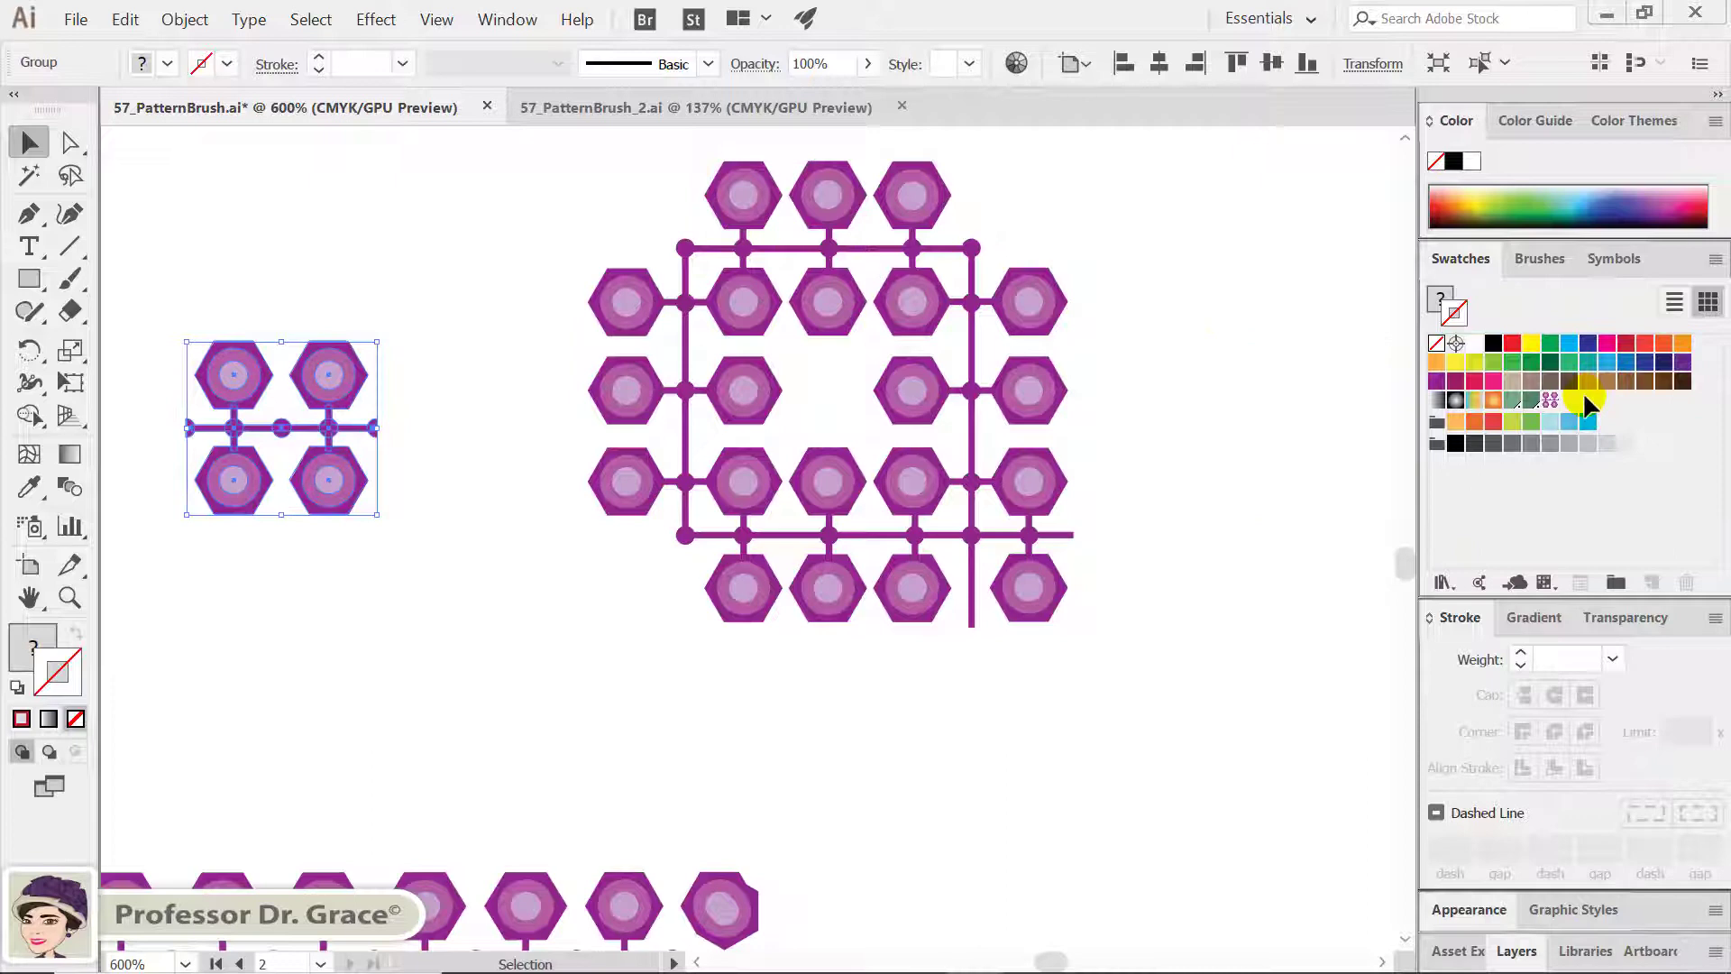
{"action": "left_click", "coordinate": [482, 637]}
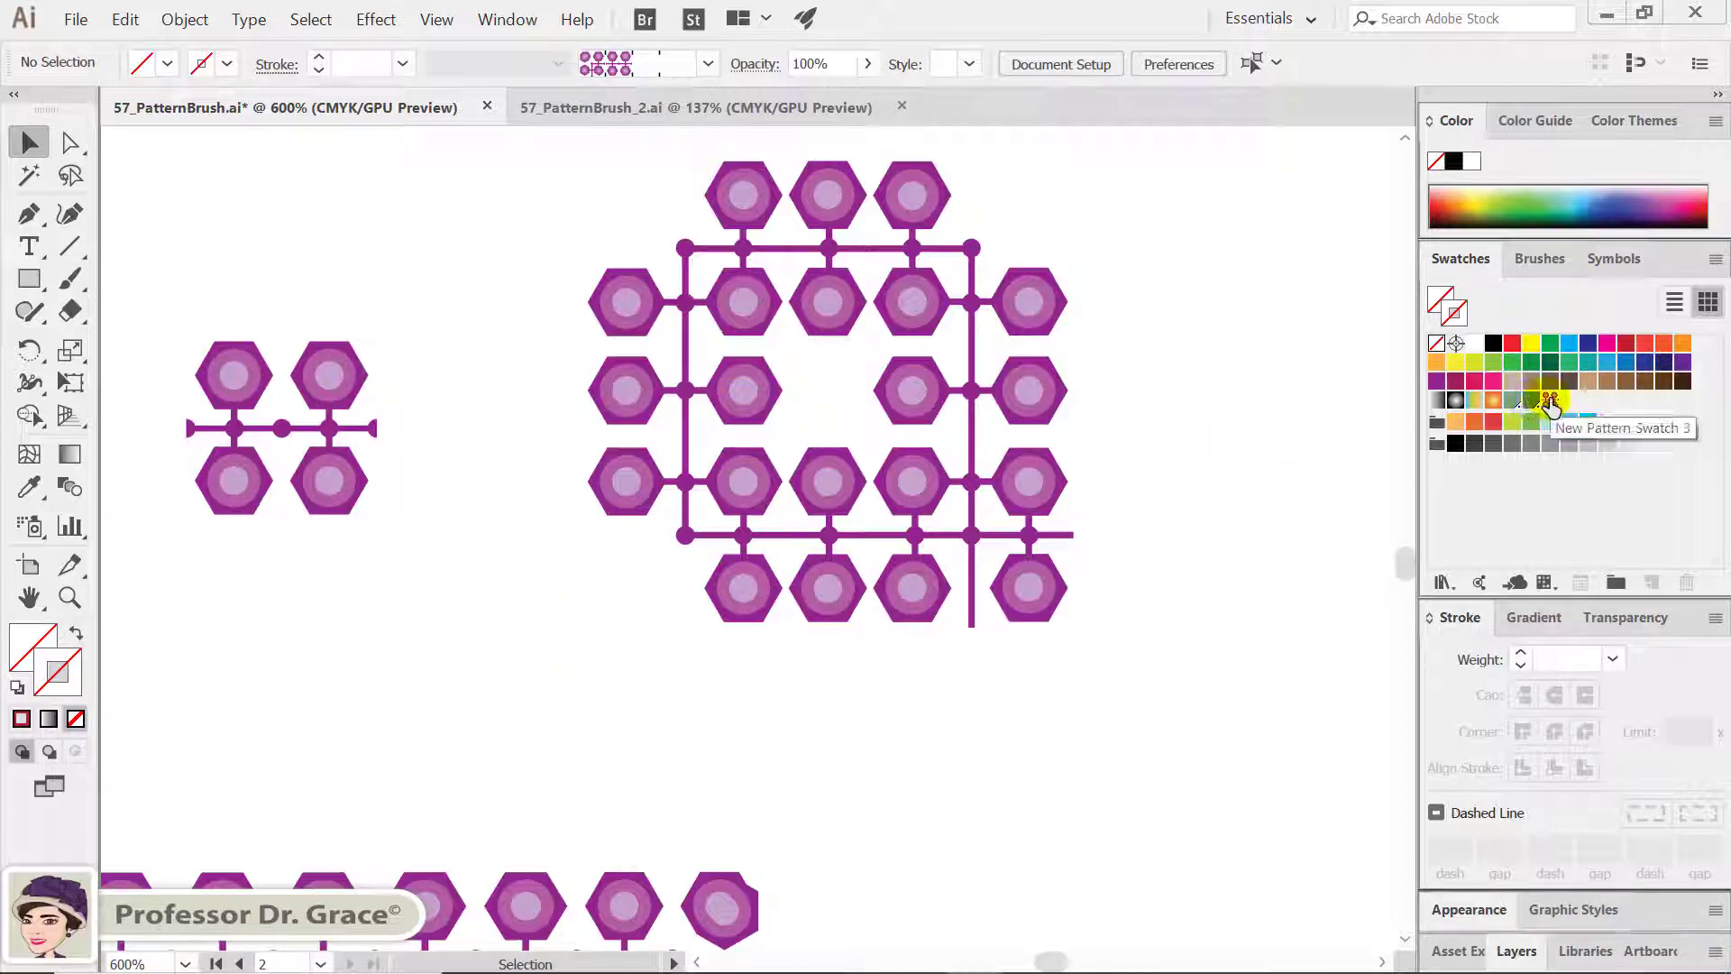
Rename the new pattern swatch to 'Side' and exit pattern editing
{"action": "double_click", "coordinate": [1550, 401]}
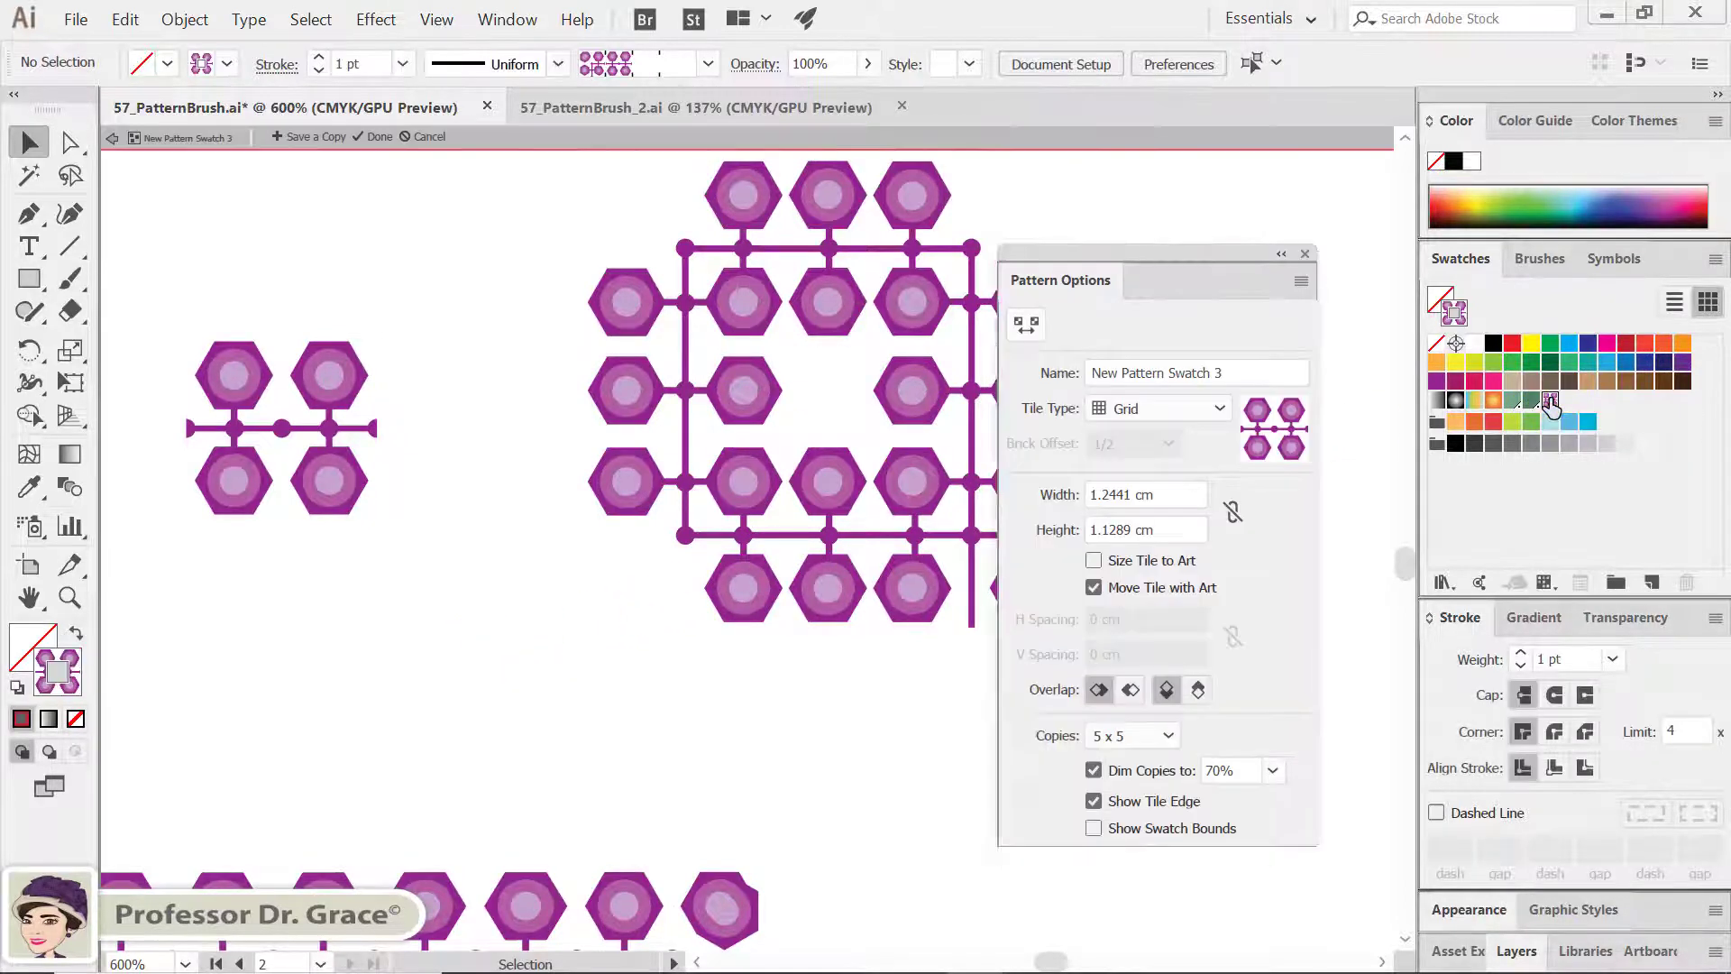
{"action": "left_click_drag", "start_coordinate": [1254, 374], "coordinate": [1086, 377]}
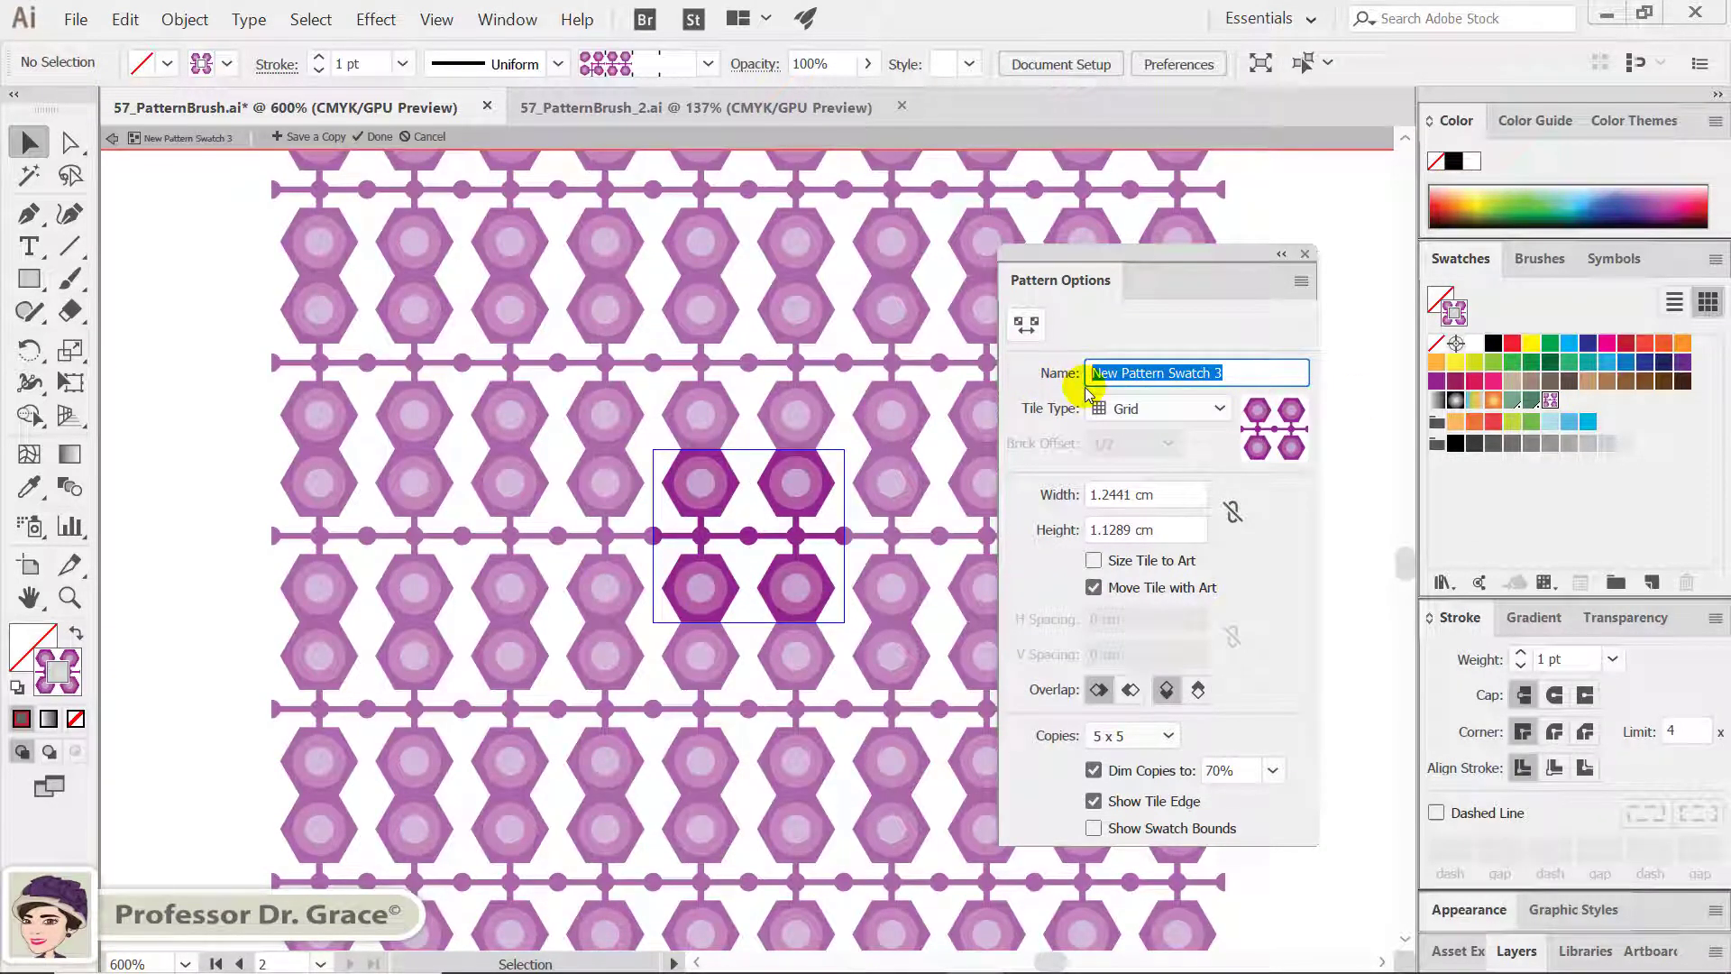
{"action": "type", "text": "Side"}
{"action": "key", "text": "Escape"}
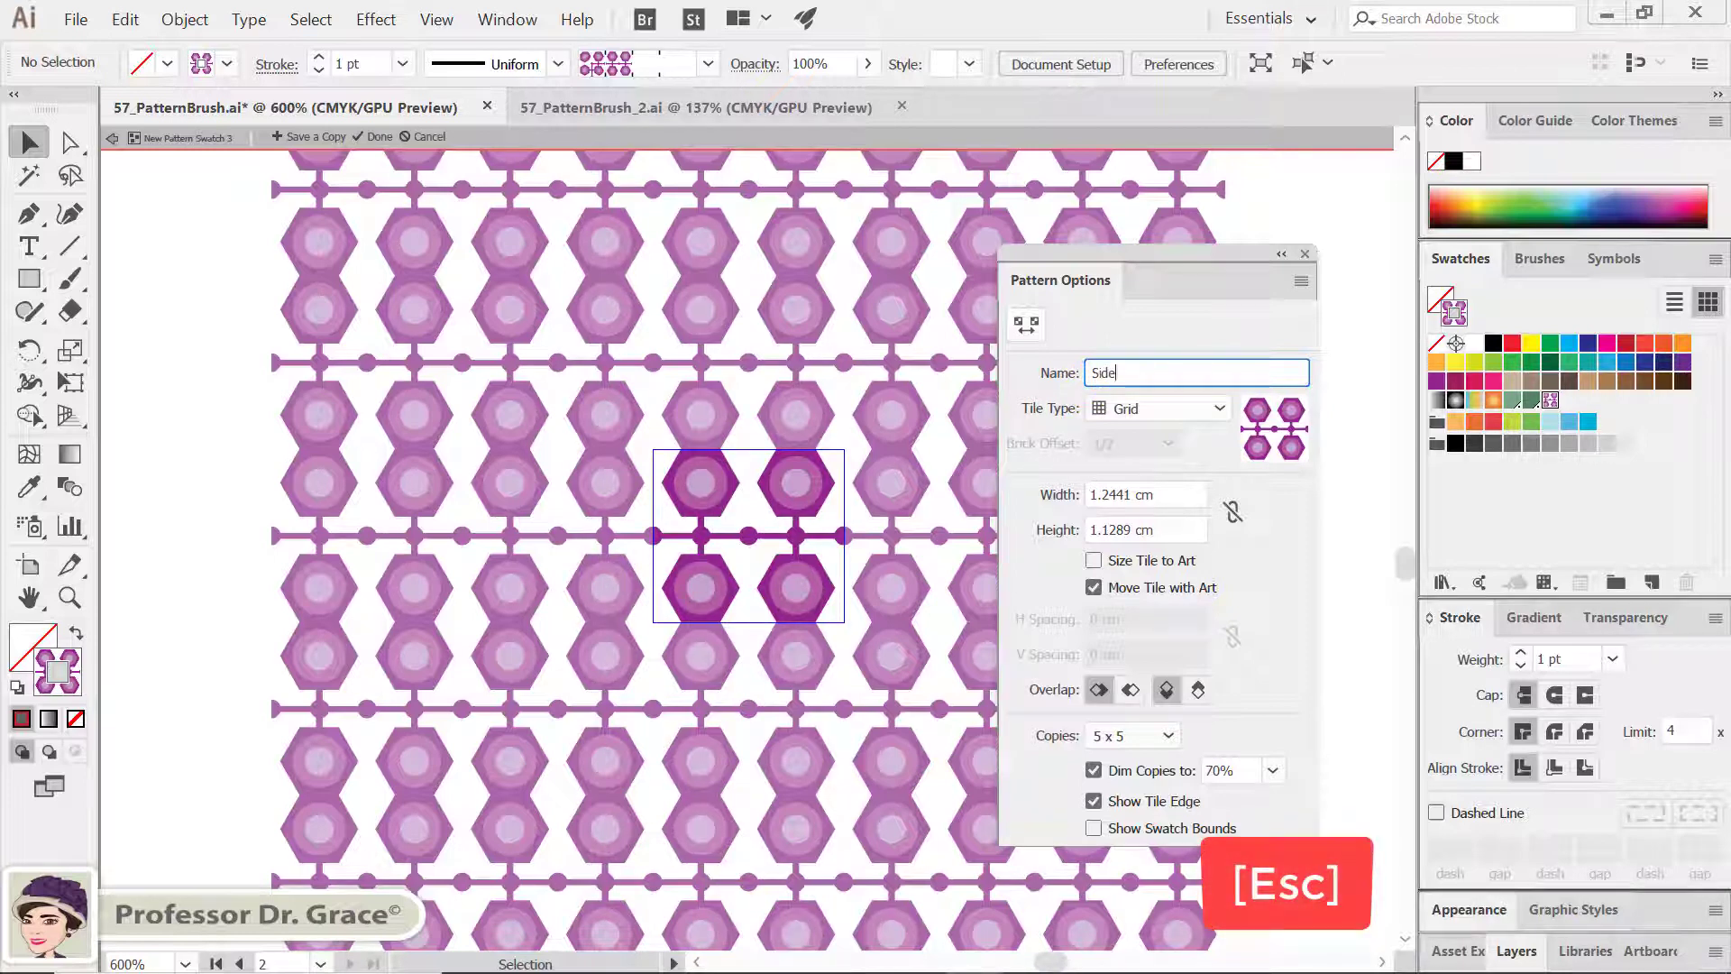
{"action": "left_click", "coordinate": [1086, 388]}
{"action": "key", "text": "Escape"}
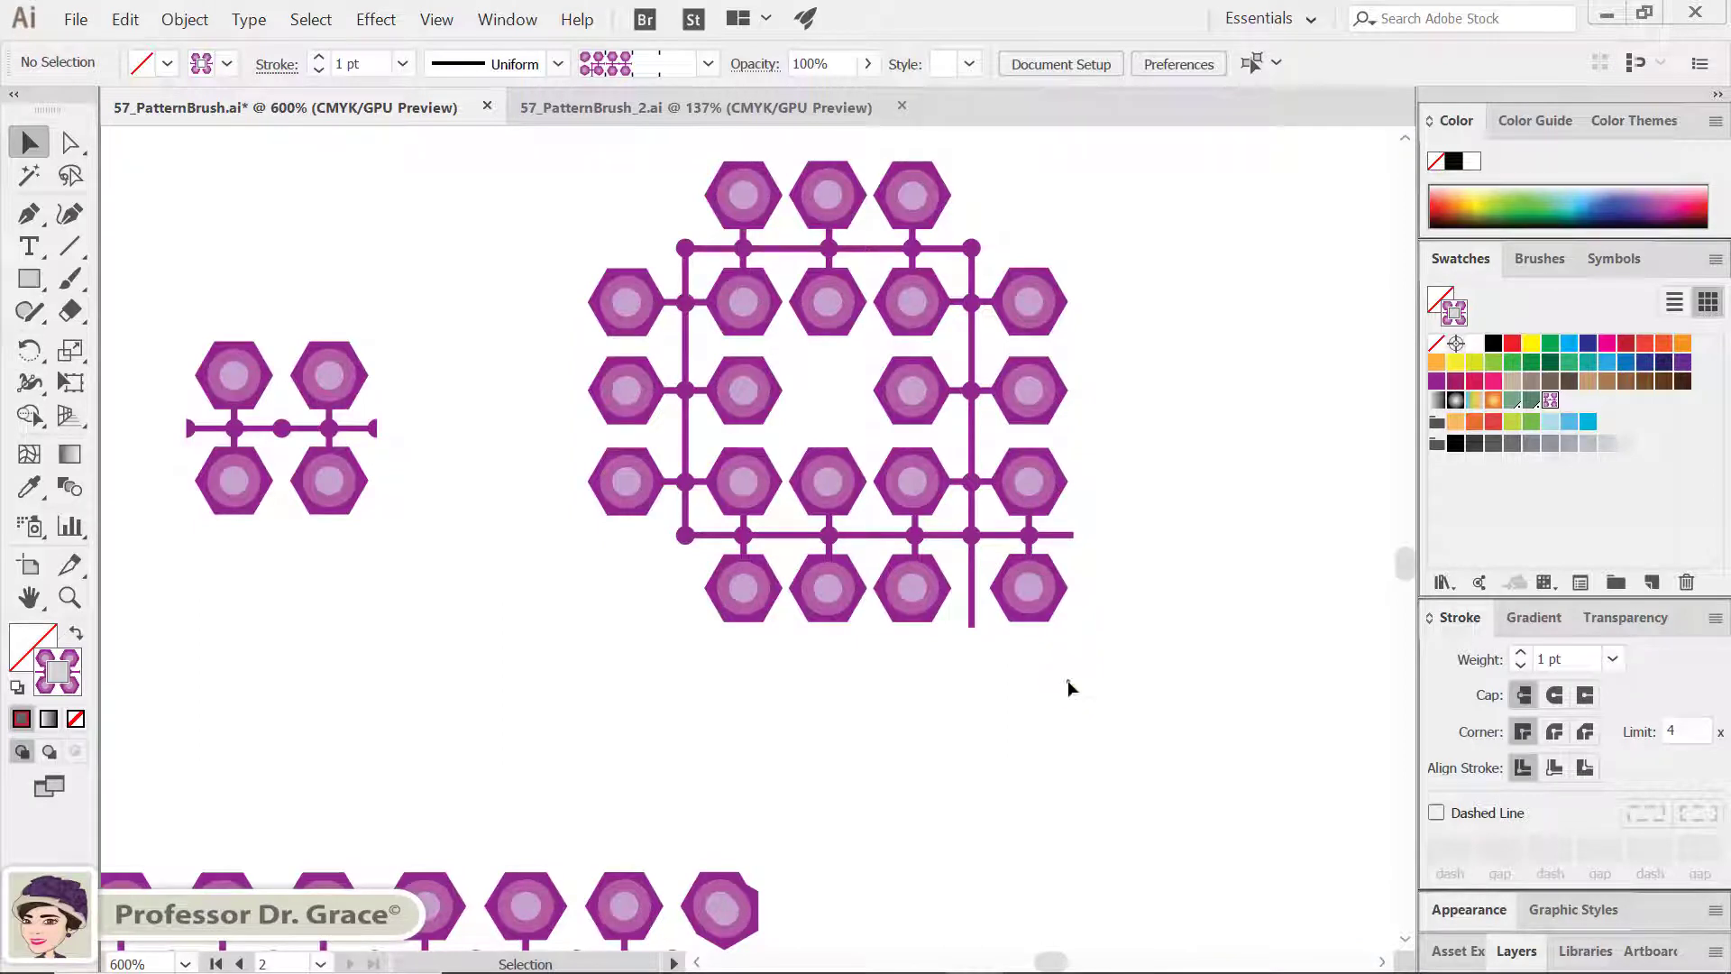
Select the Rectangle tool with stroke set to None
{"action": "key", "text": "m"}
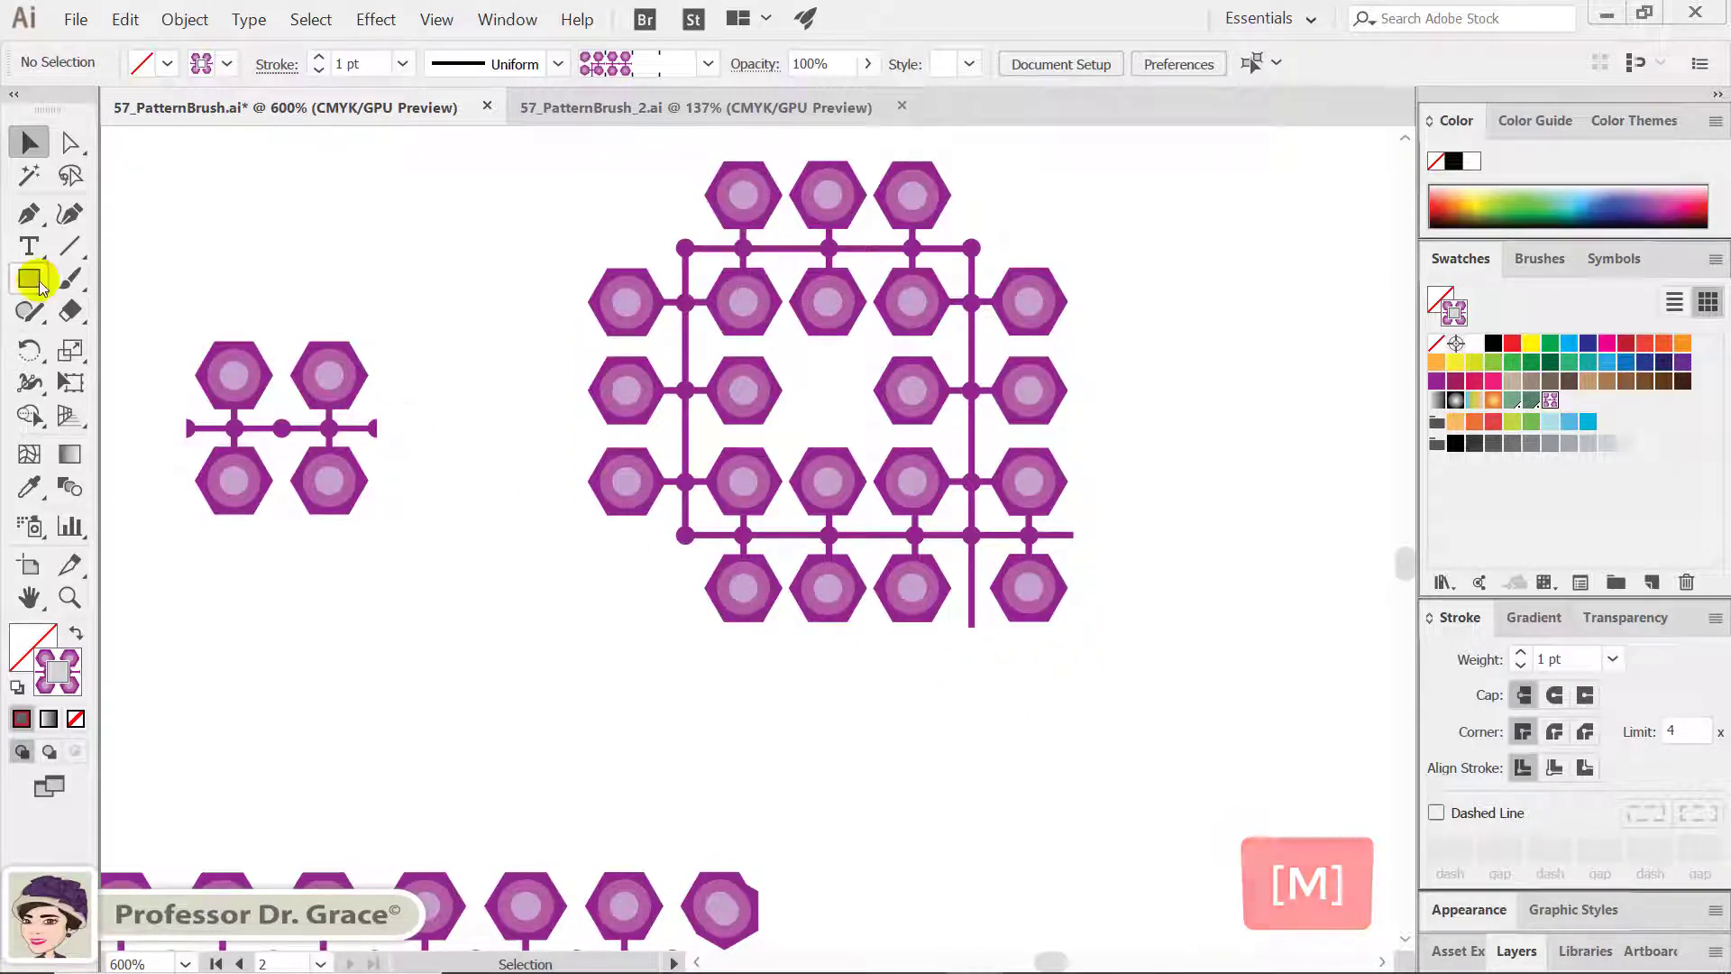
{"action": "left_click", "coordinate": [35, 282]}
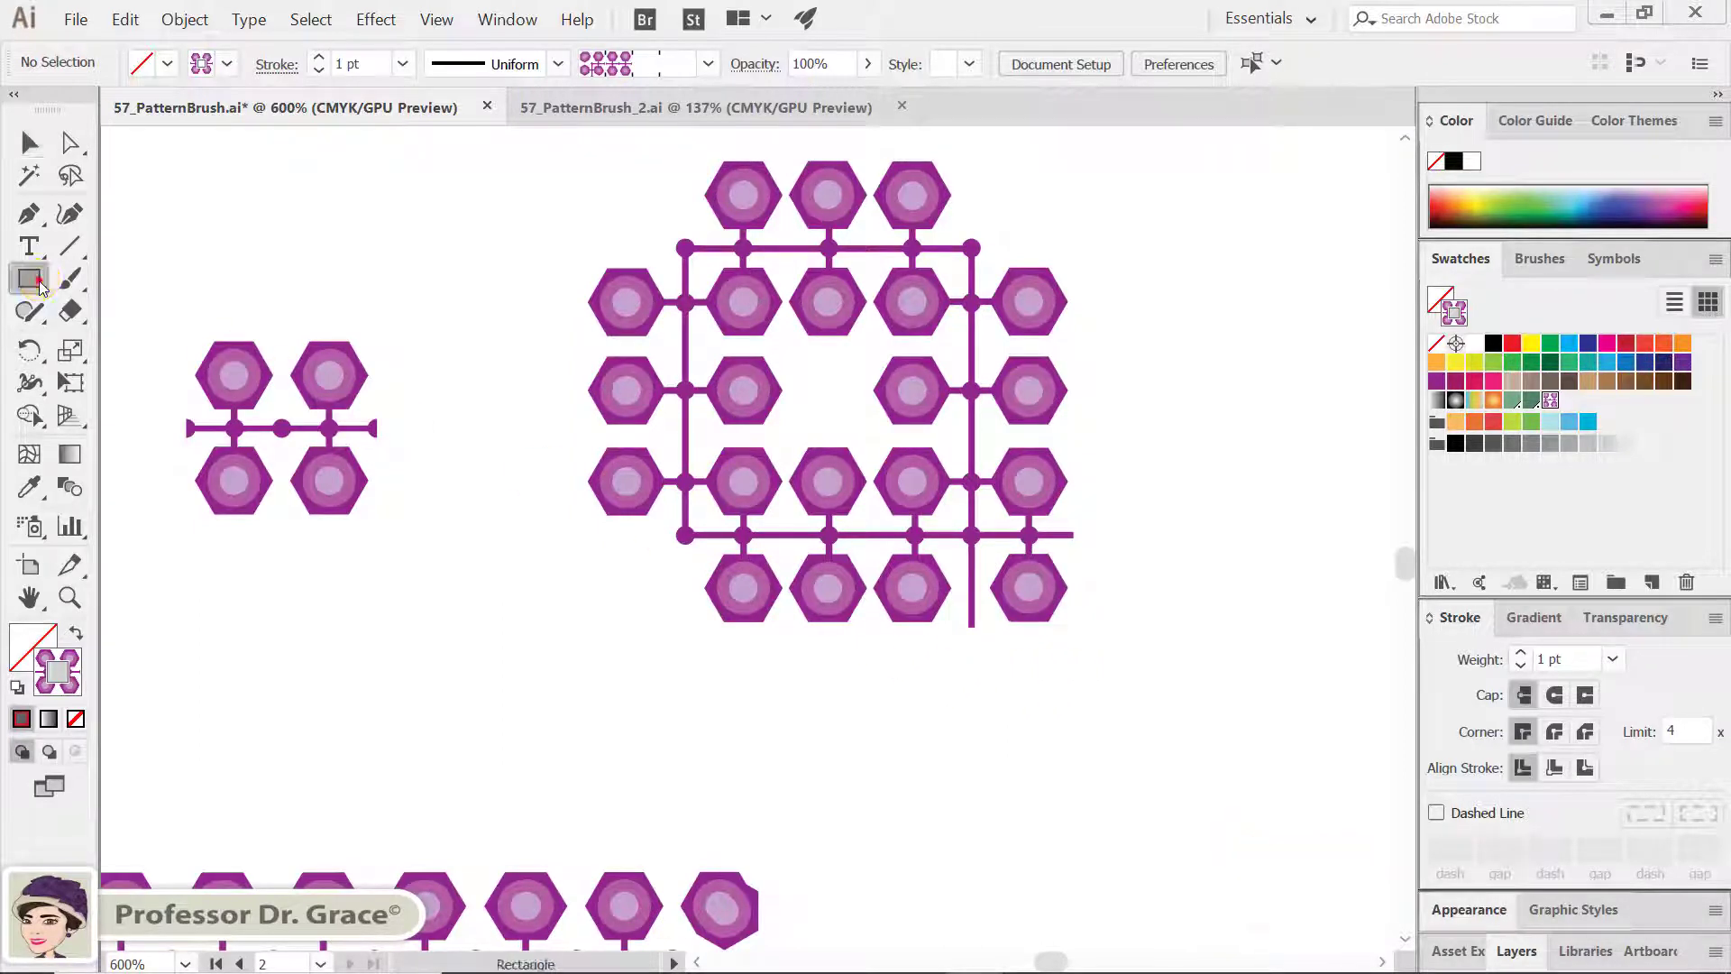
{"action": "left_click", "coordinate": [75, 719]}
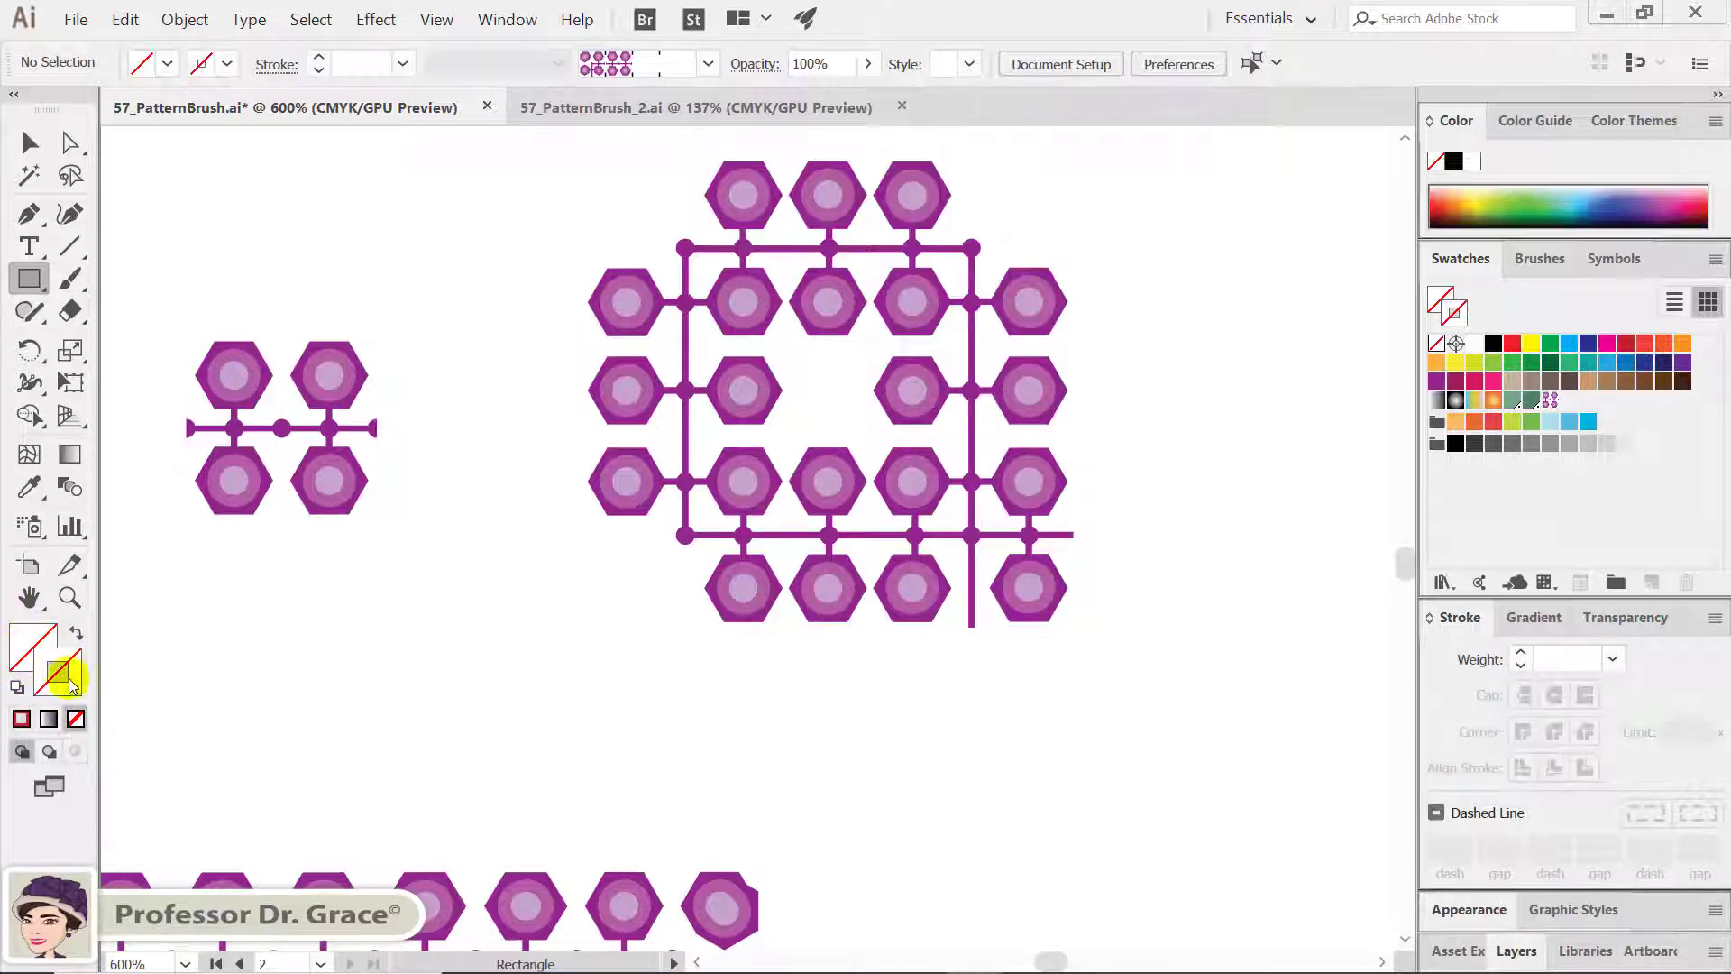
In Outline view, draw a centred square from the corner tile's lower-right crossing
{"action": "key", "text": "ctrl+y"}
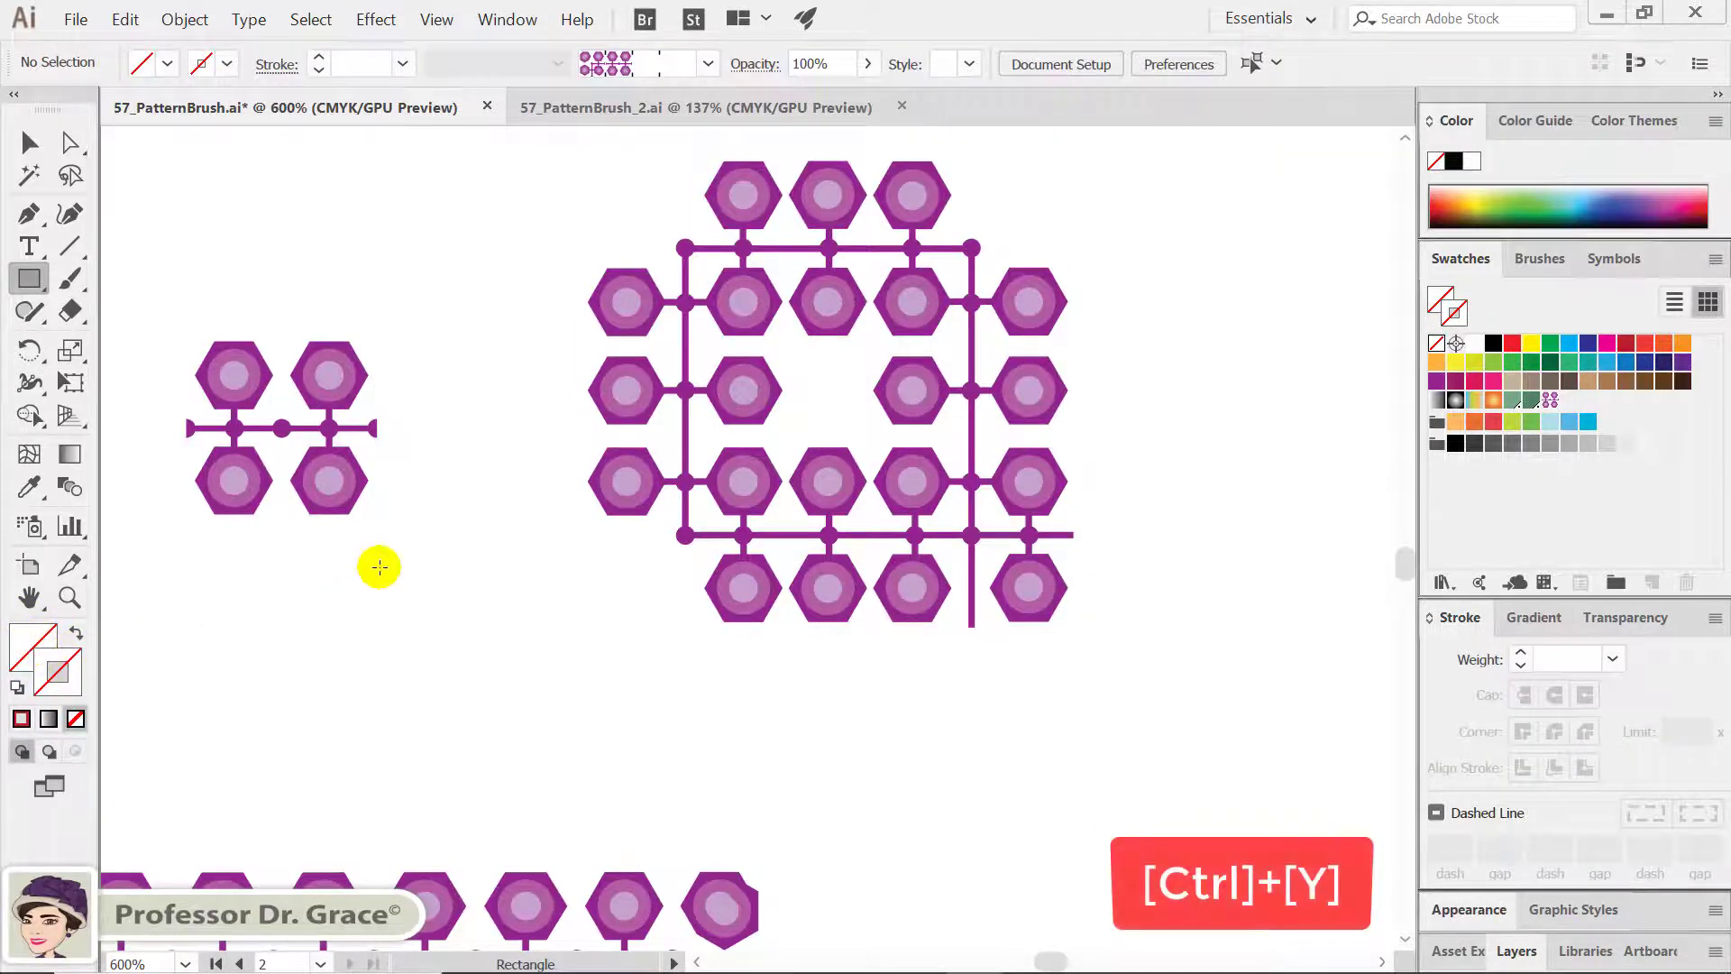
{"action": "key", "text": "ctrl+y"}
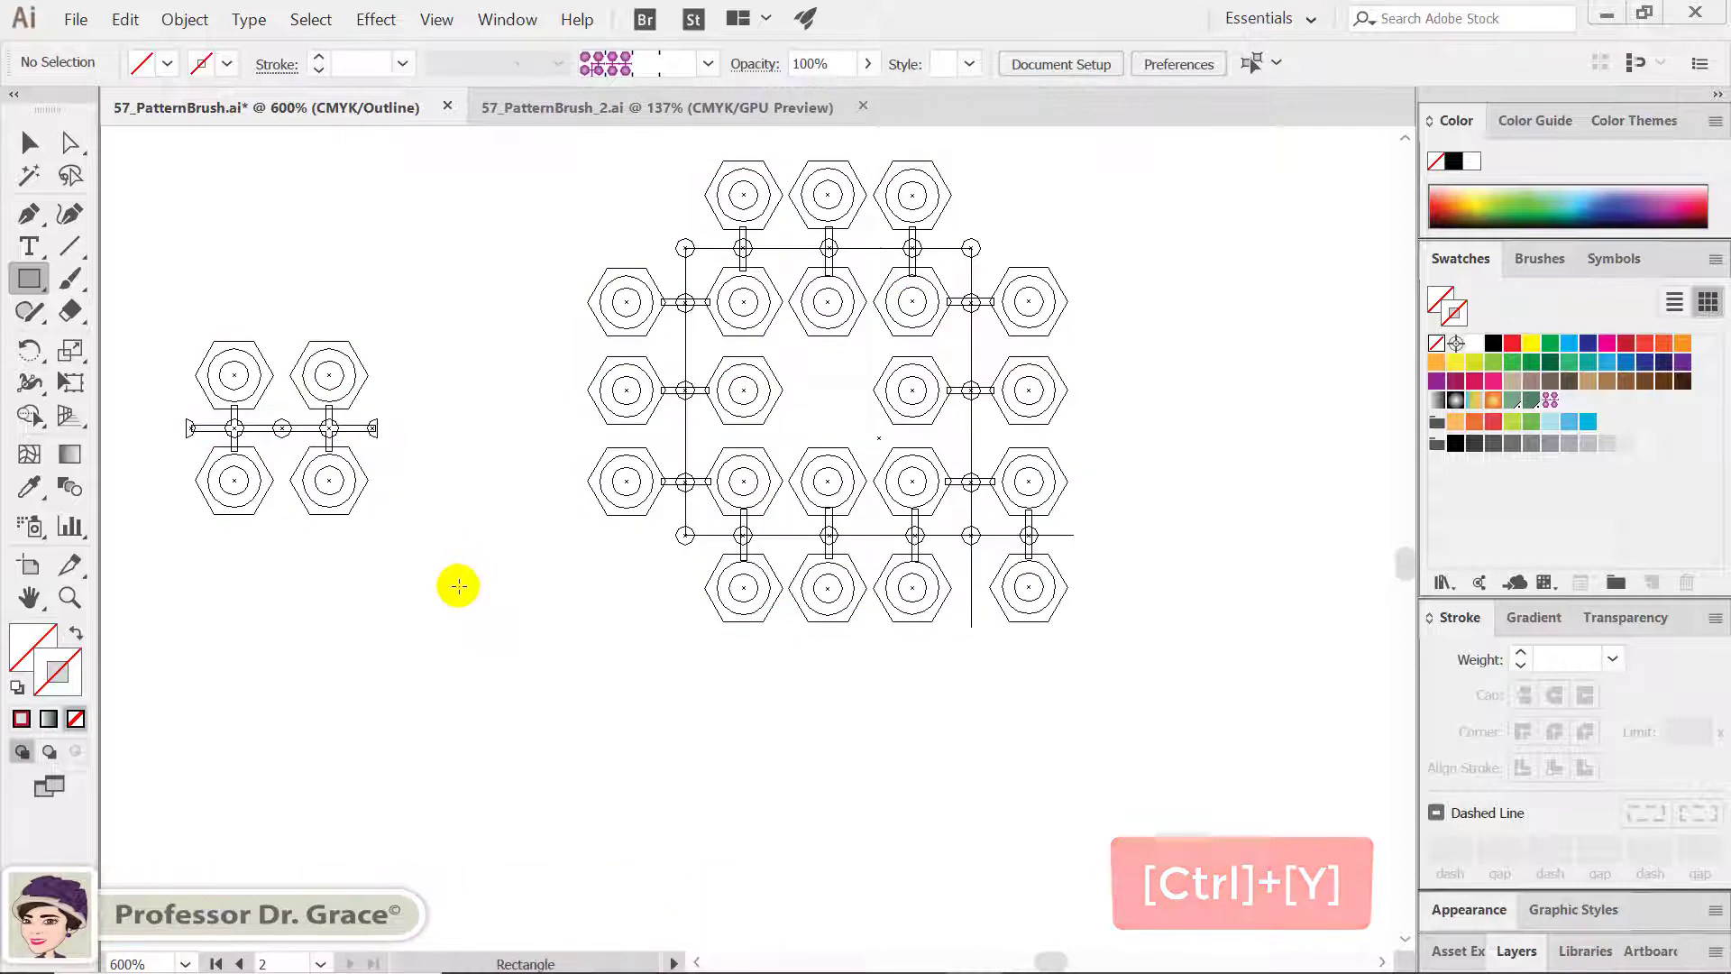
{"action": "mouse_move", "coordinate": [1118, 651]}
{"action": "left_mouse_down"}
{"action": "mouse_move", "coordinate": [1004, 656]}
{"action": "mouse_move", "coordinate": [1020, 651]}
{"action": "left_mouse_up"}
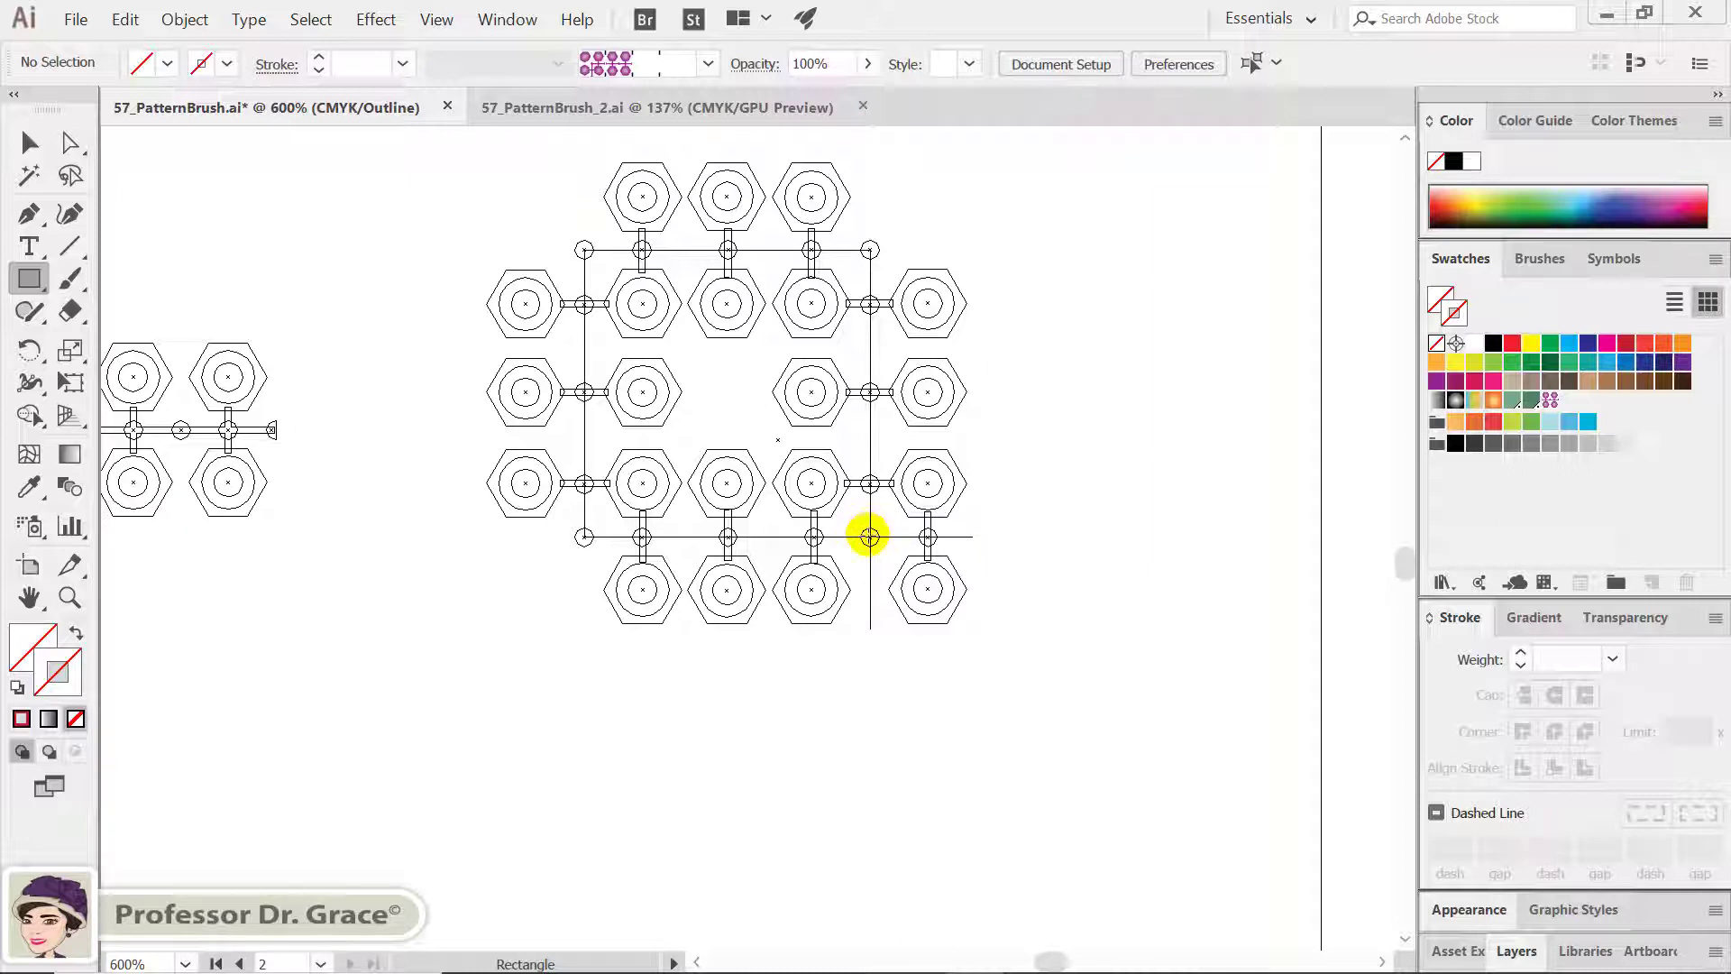
{"action": "key", "text": "alt+shift"}
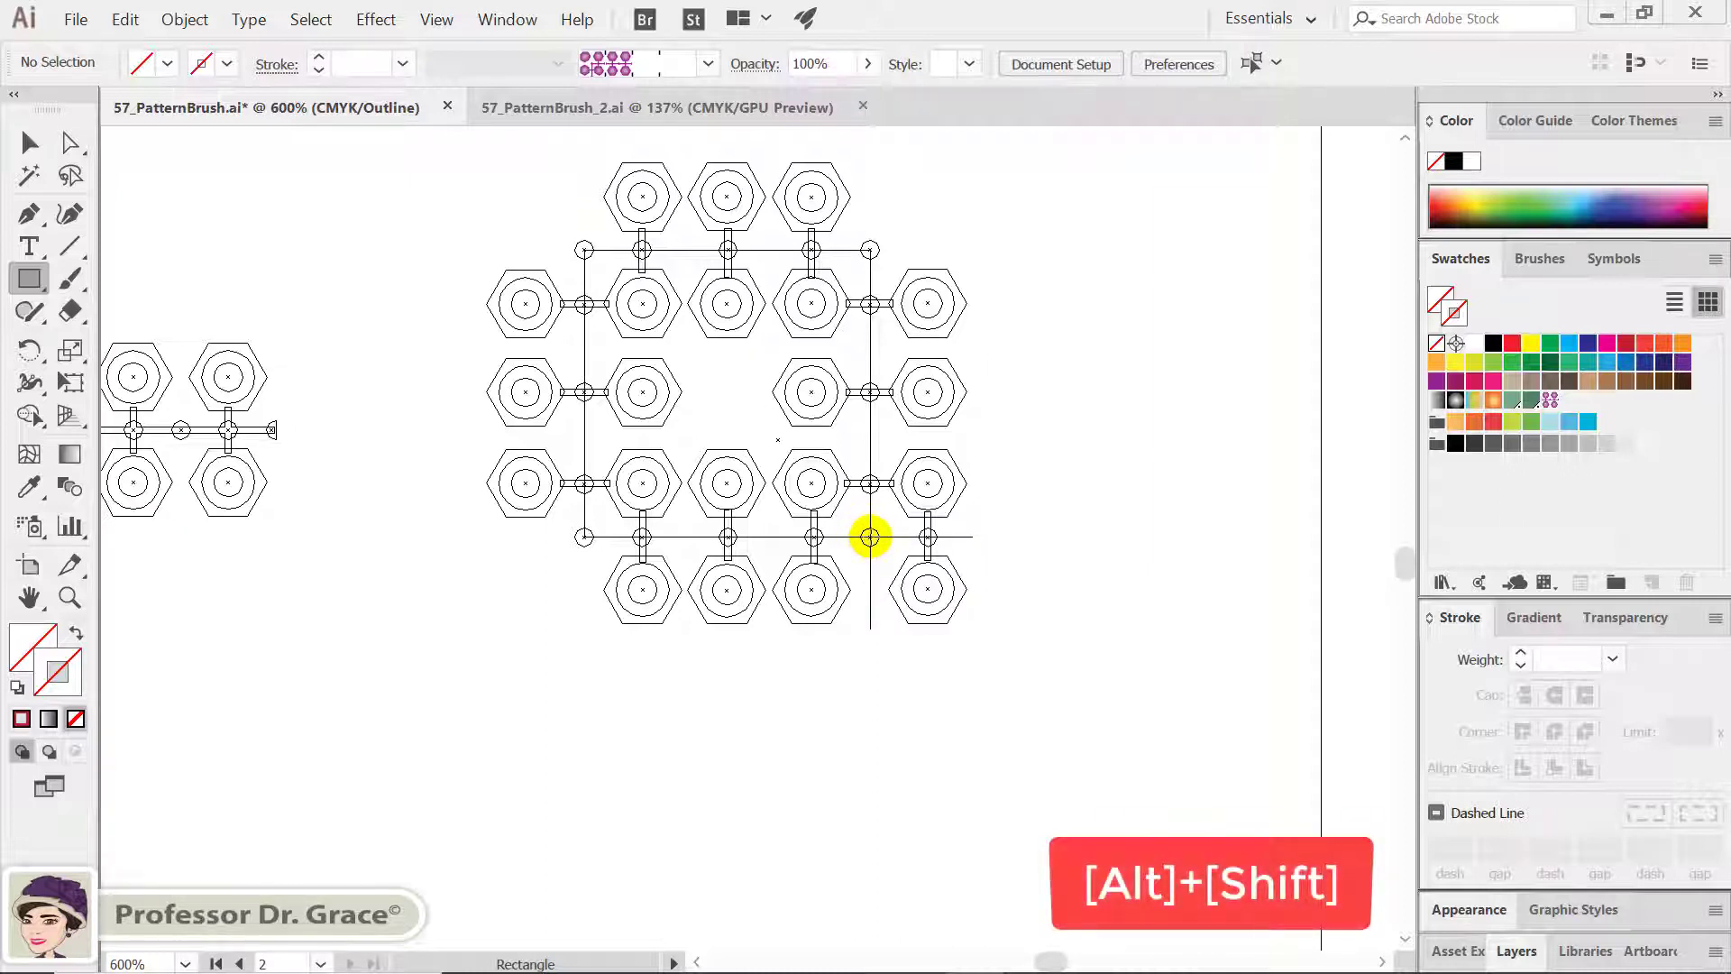
{"action": "mouse_move", "coordinate": [870, 537]}
{"action": "left_mouse_down"}
{"action": "mouse_move", "coordinate": [1217, 883]}
{"action": "mouse_move", "coordinate": [1158, 924]}
{"action": "left_mouse_up"}
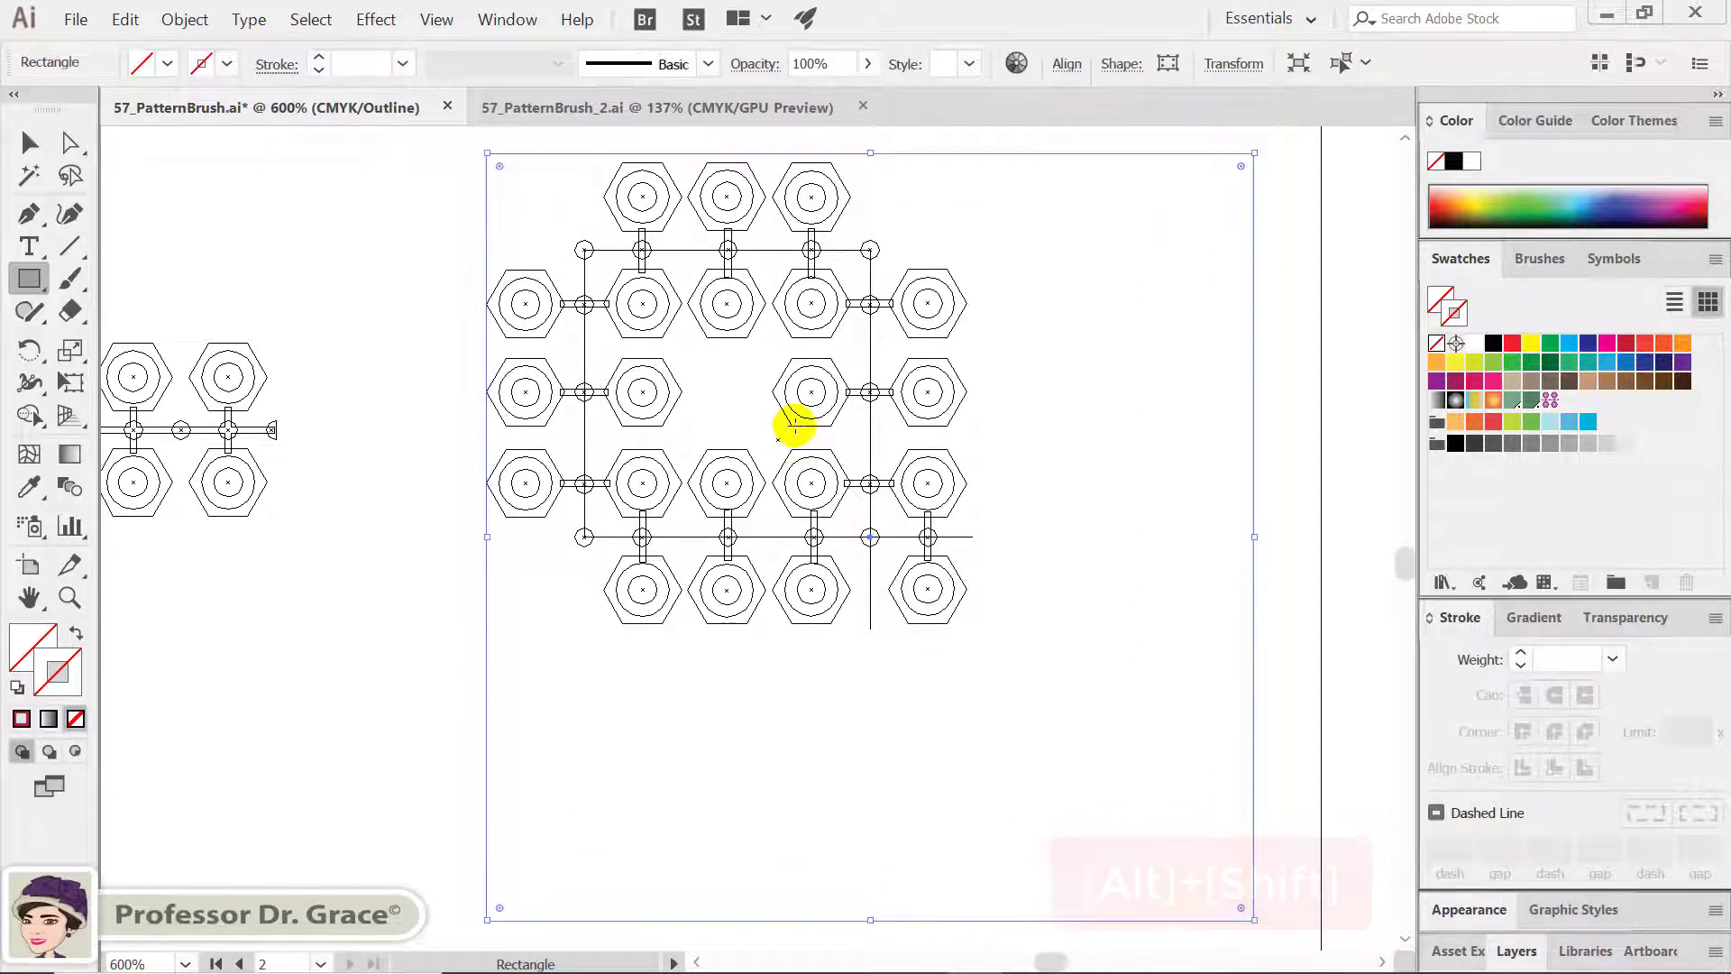
{"action": "key", "text": "ctrl+y"}
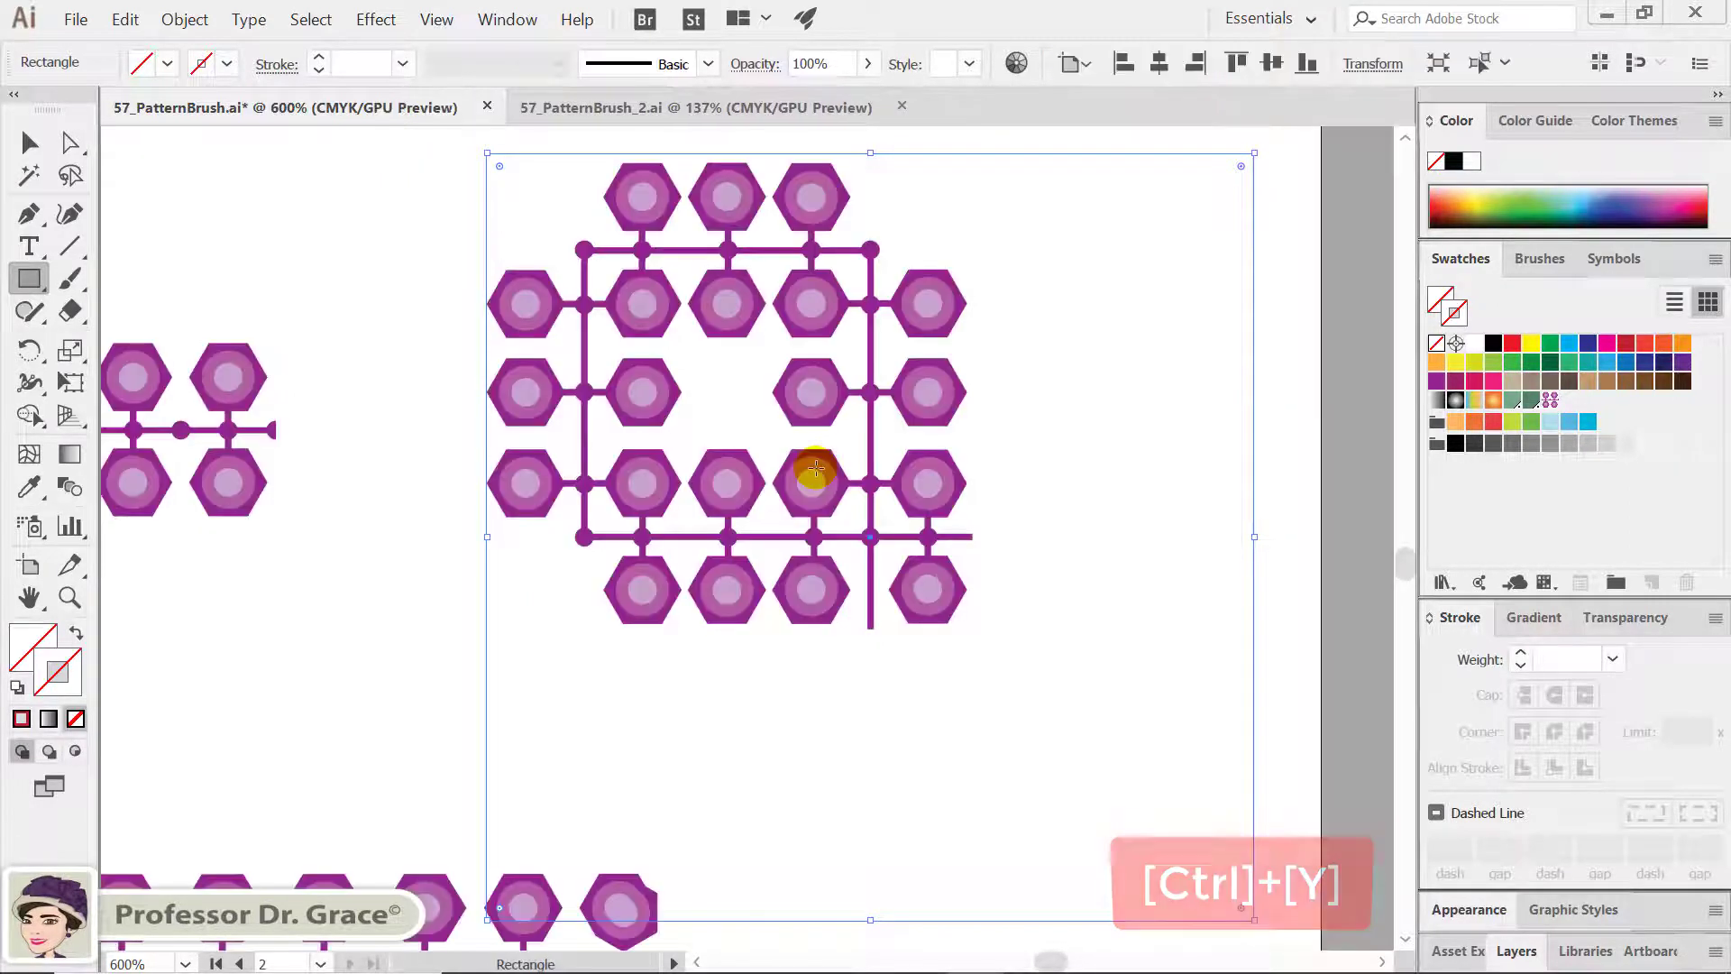
{"action": "key", "text": "v"}
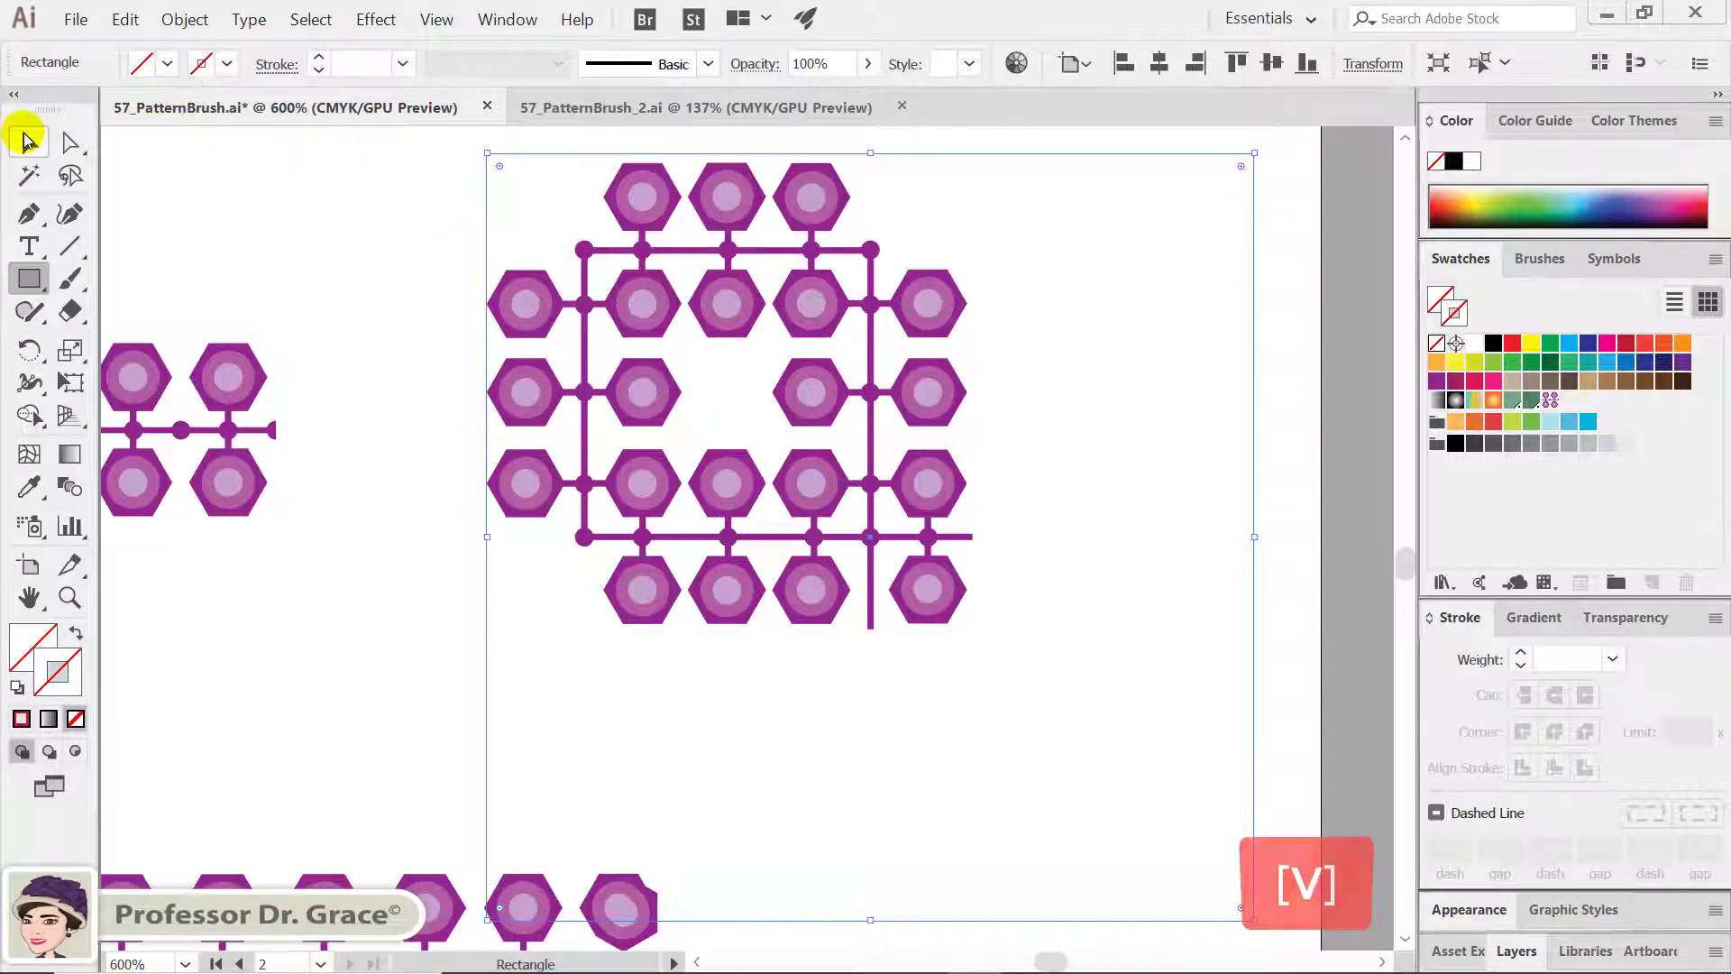
Turn the corner artwork and its square into a pattern swatch named 'Corner'
{"action": "left_click", "coordinate": [27, 142]}
{"action": "left_click_drag", "start_coordinate": [429, 184], "coordinate": [1146, 661]}
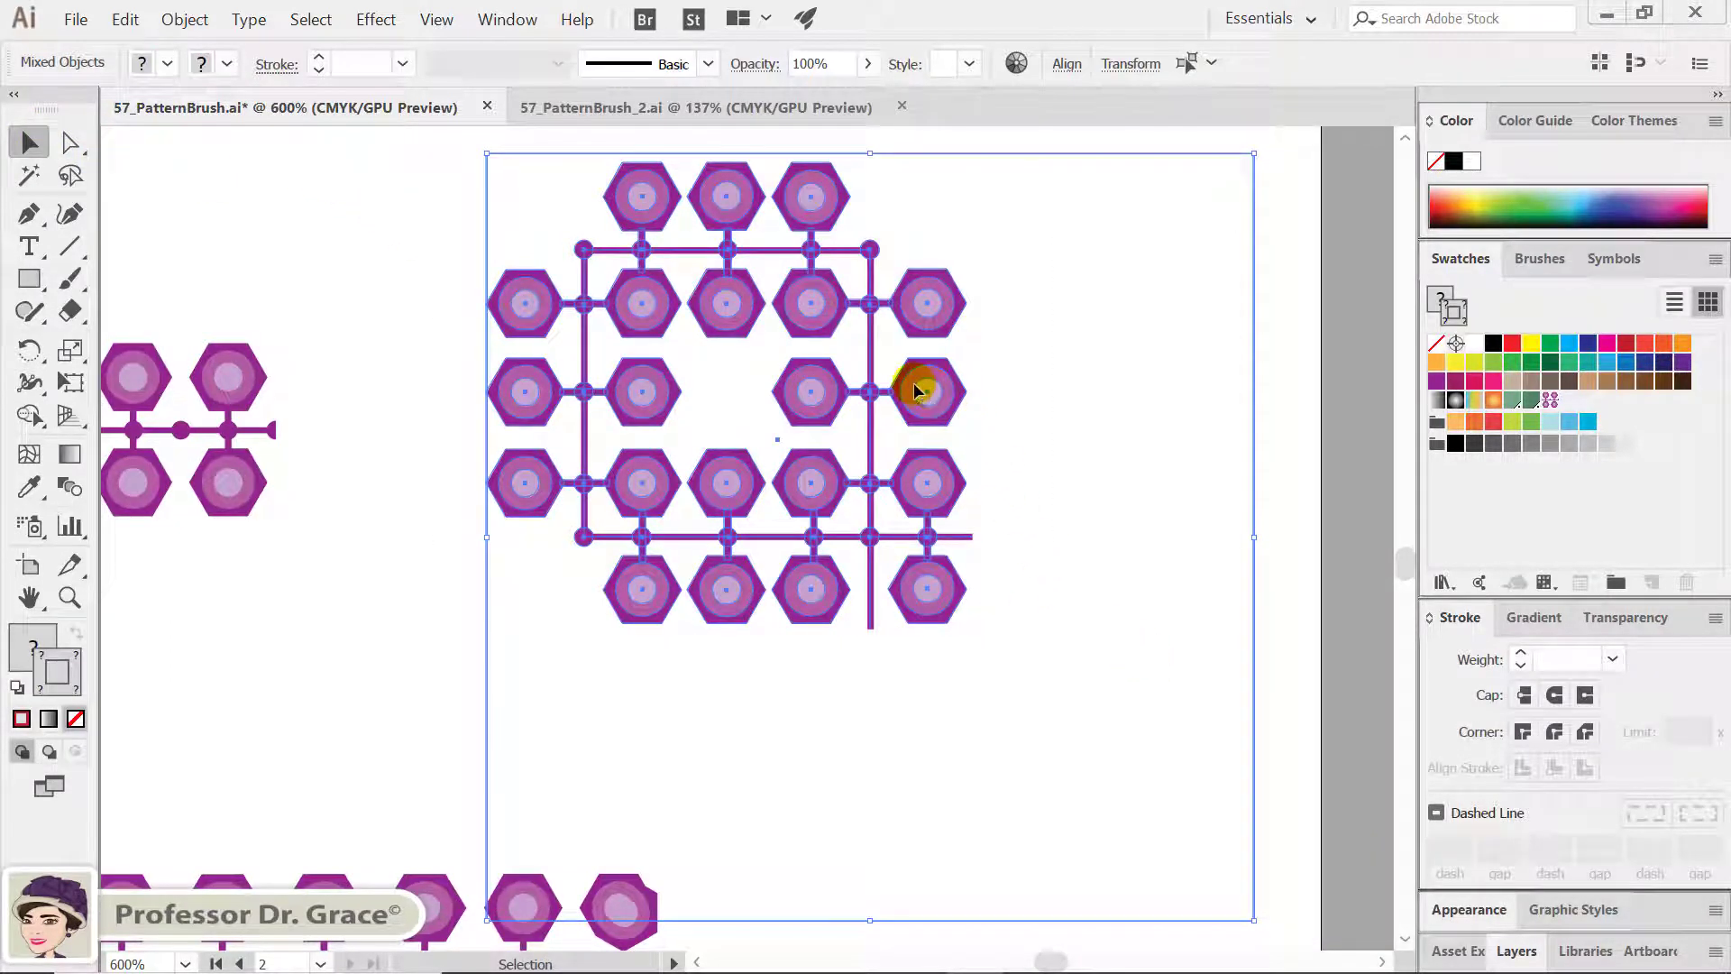
{"action": "left_click_drag", "start_coordinate": [916, 390], "coordinate": [1586, 416]}
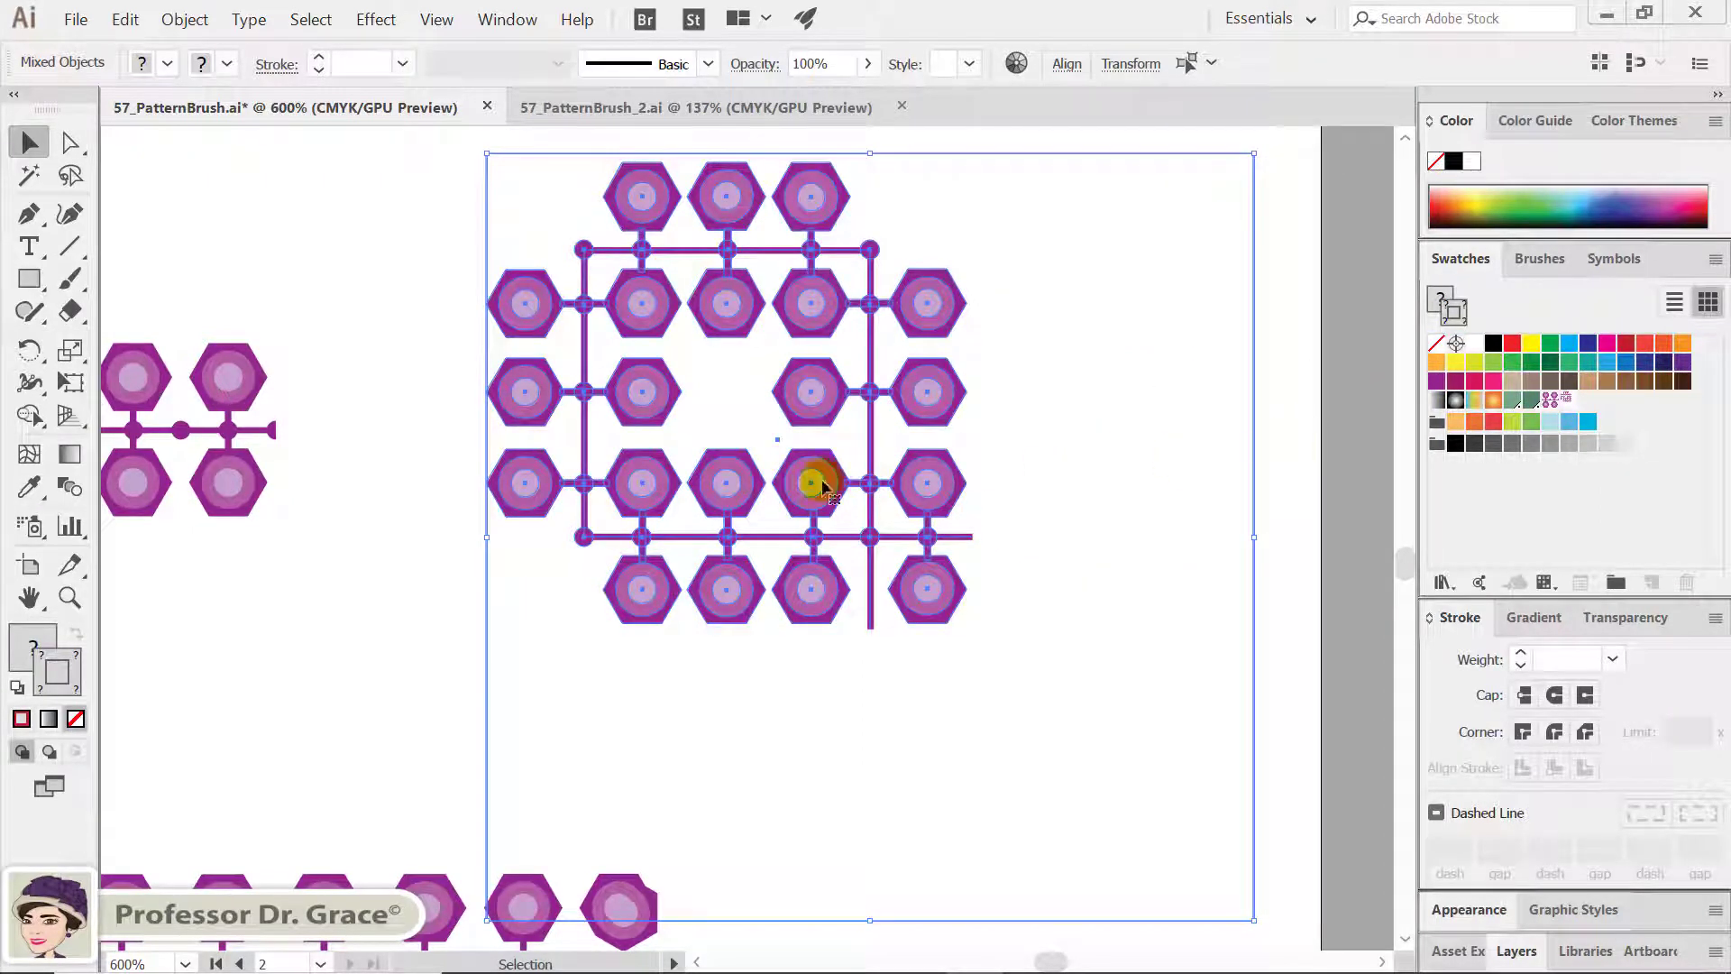
{"action": "left_click", "coordinate": [386, 555]}
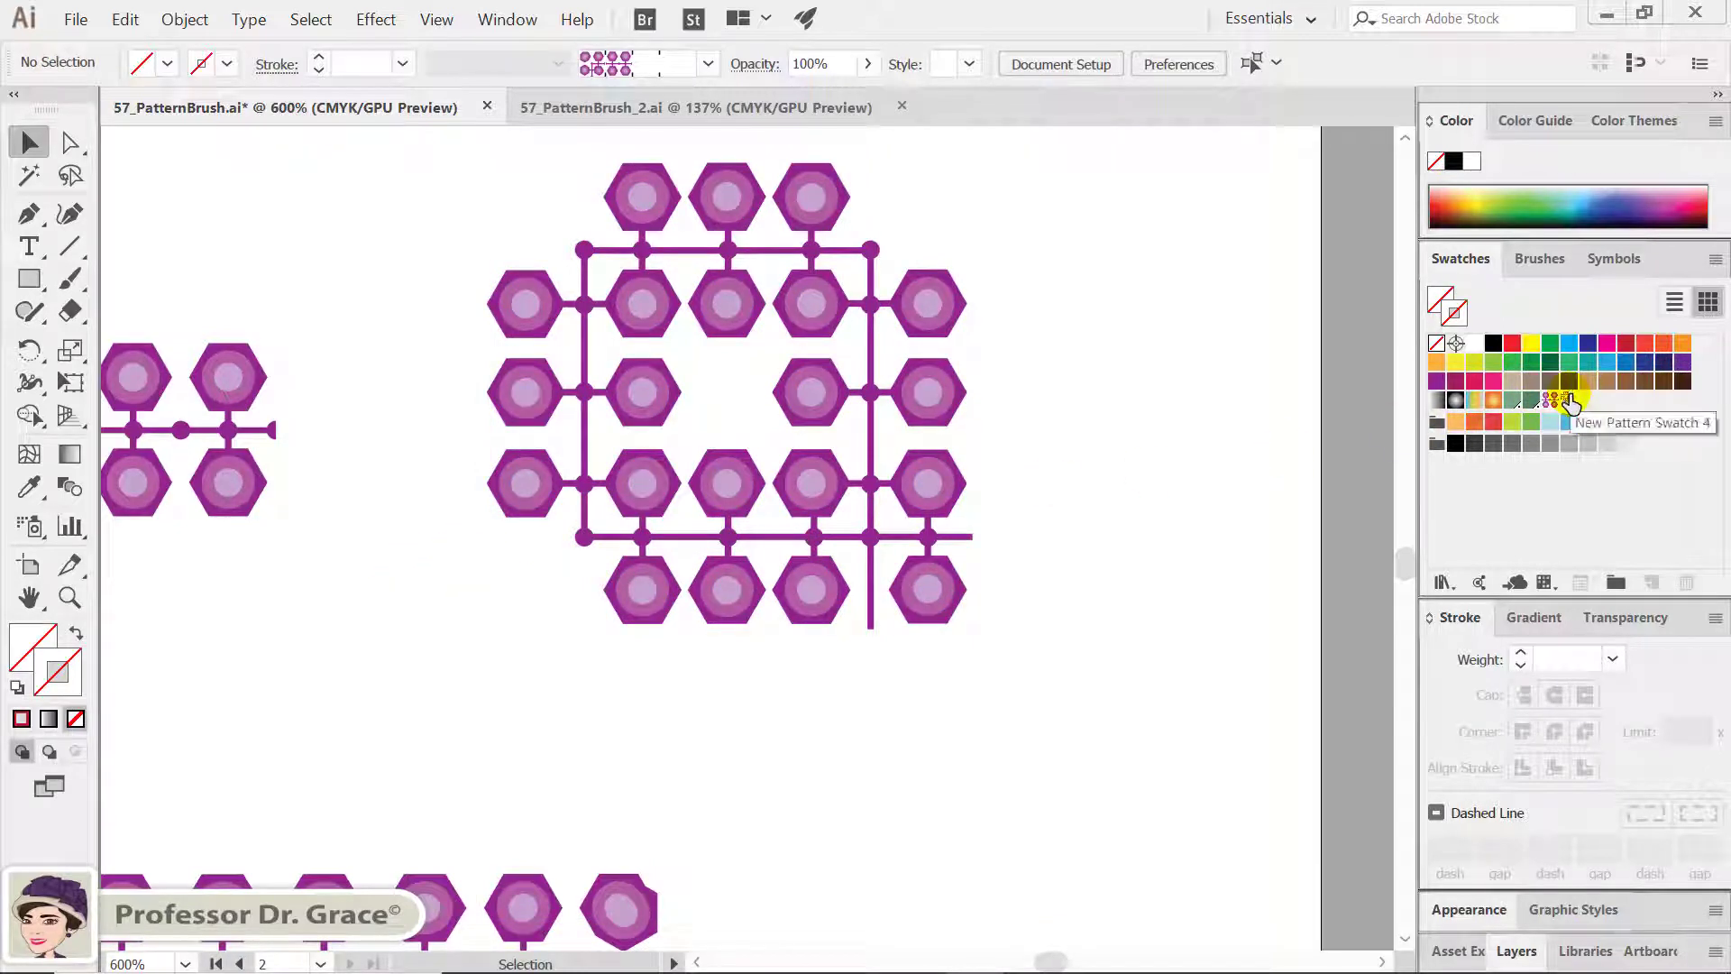
{"action": "double_click", "coordinate": [1567, 399]}
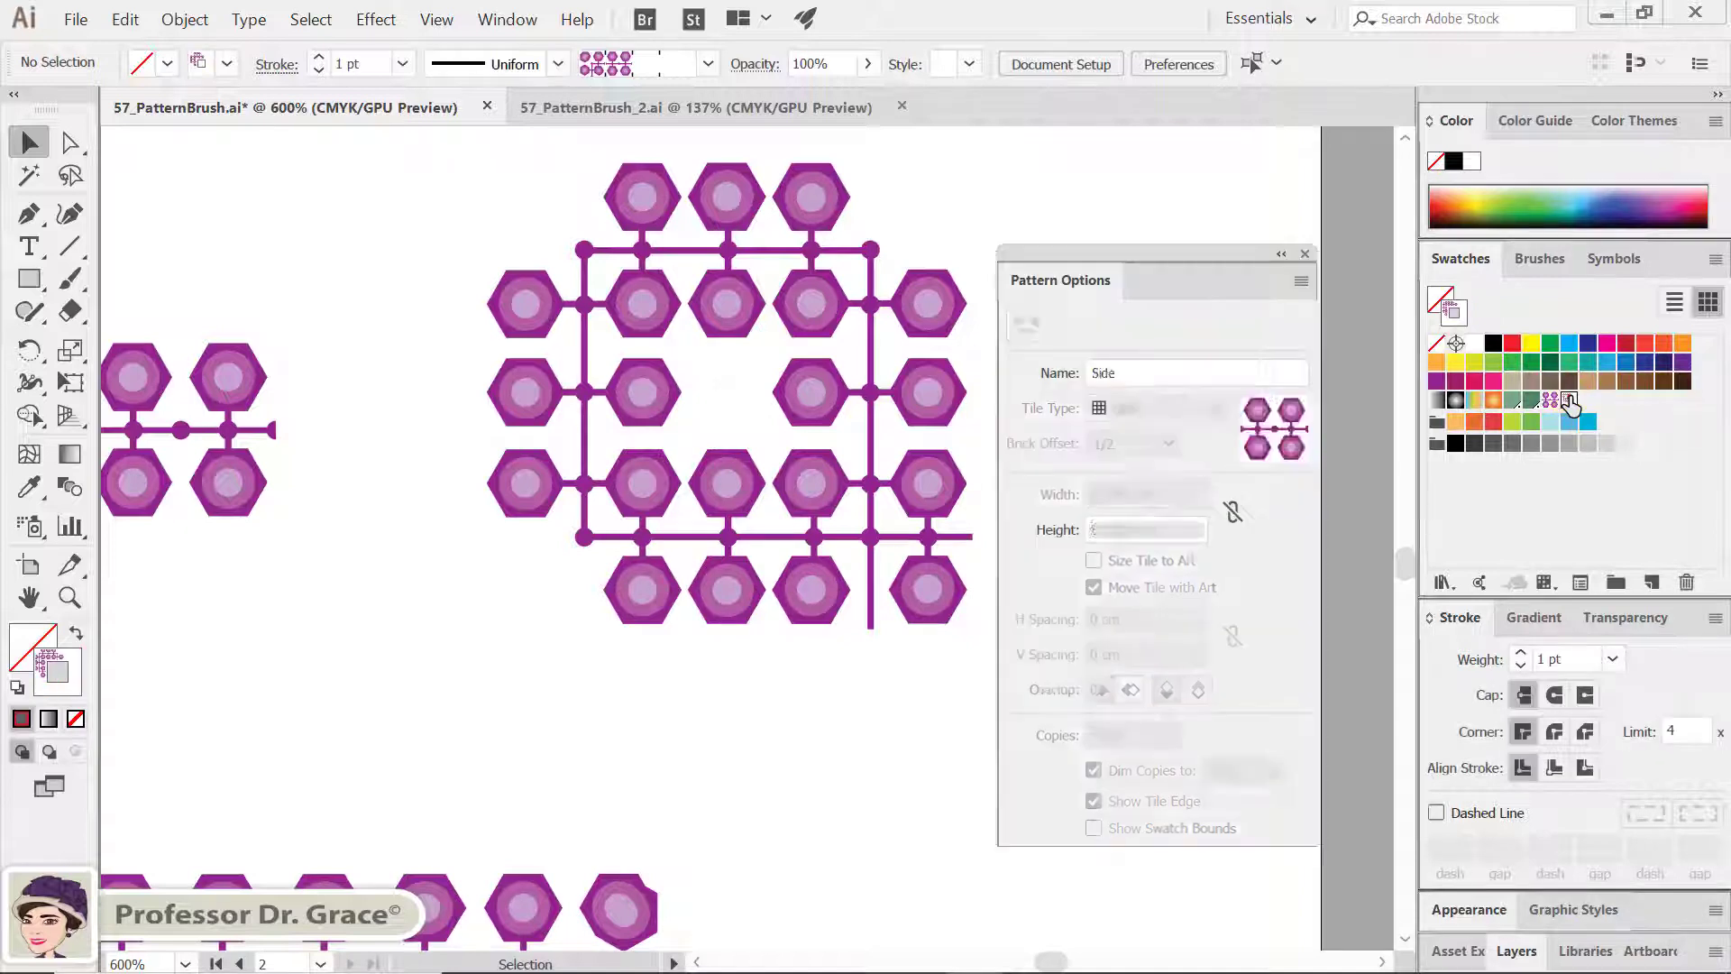
{"action": "left_click", "coordinate": [1247, 377]}
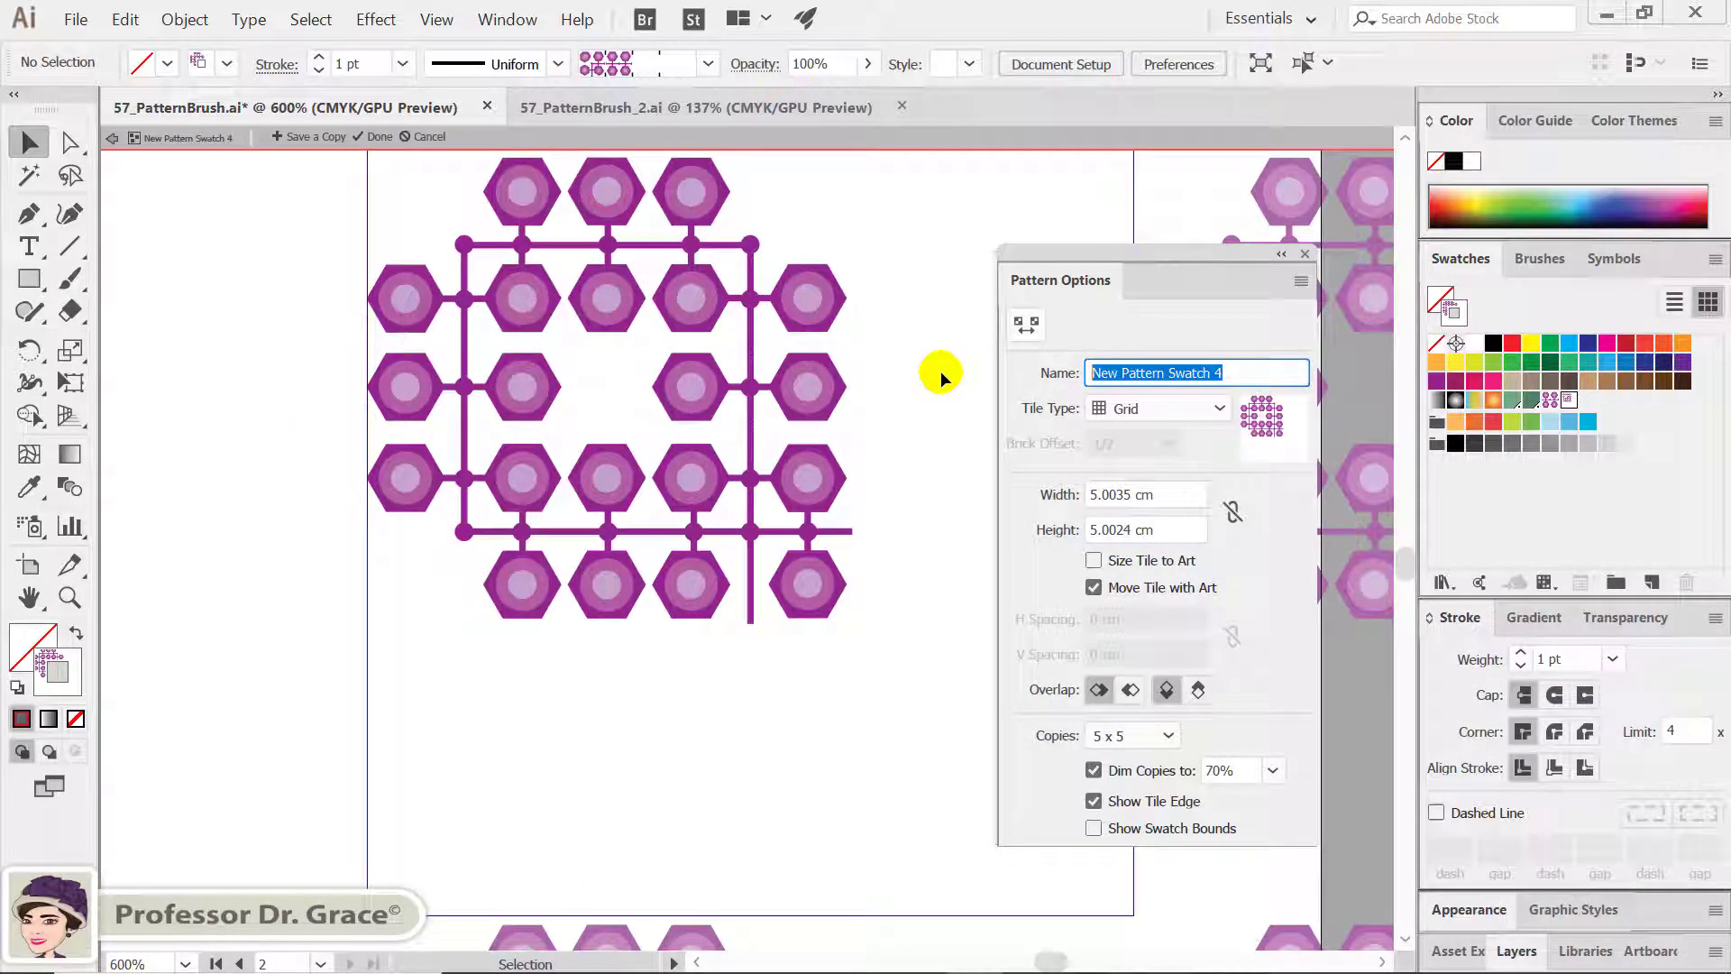
{"action": "type", "text": "Cor"}
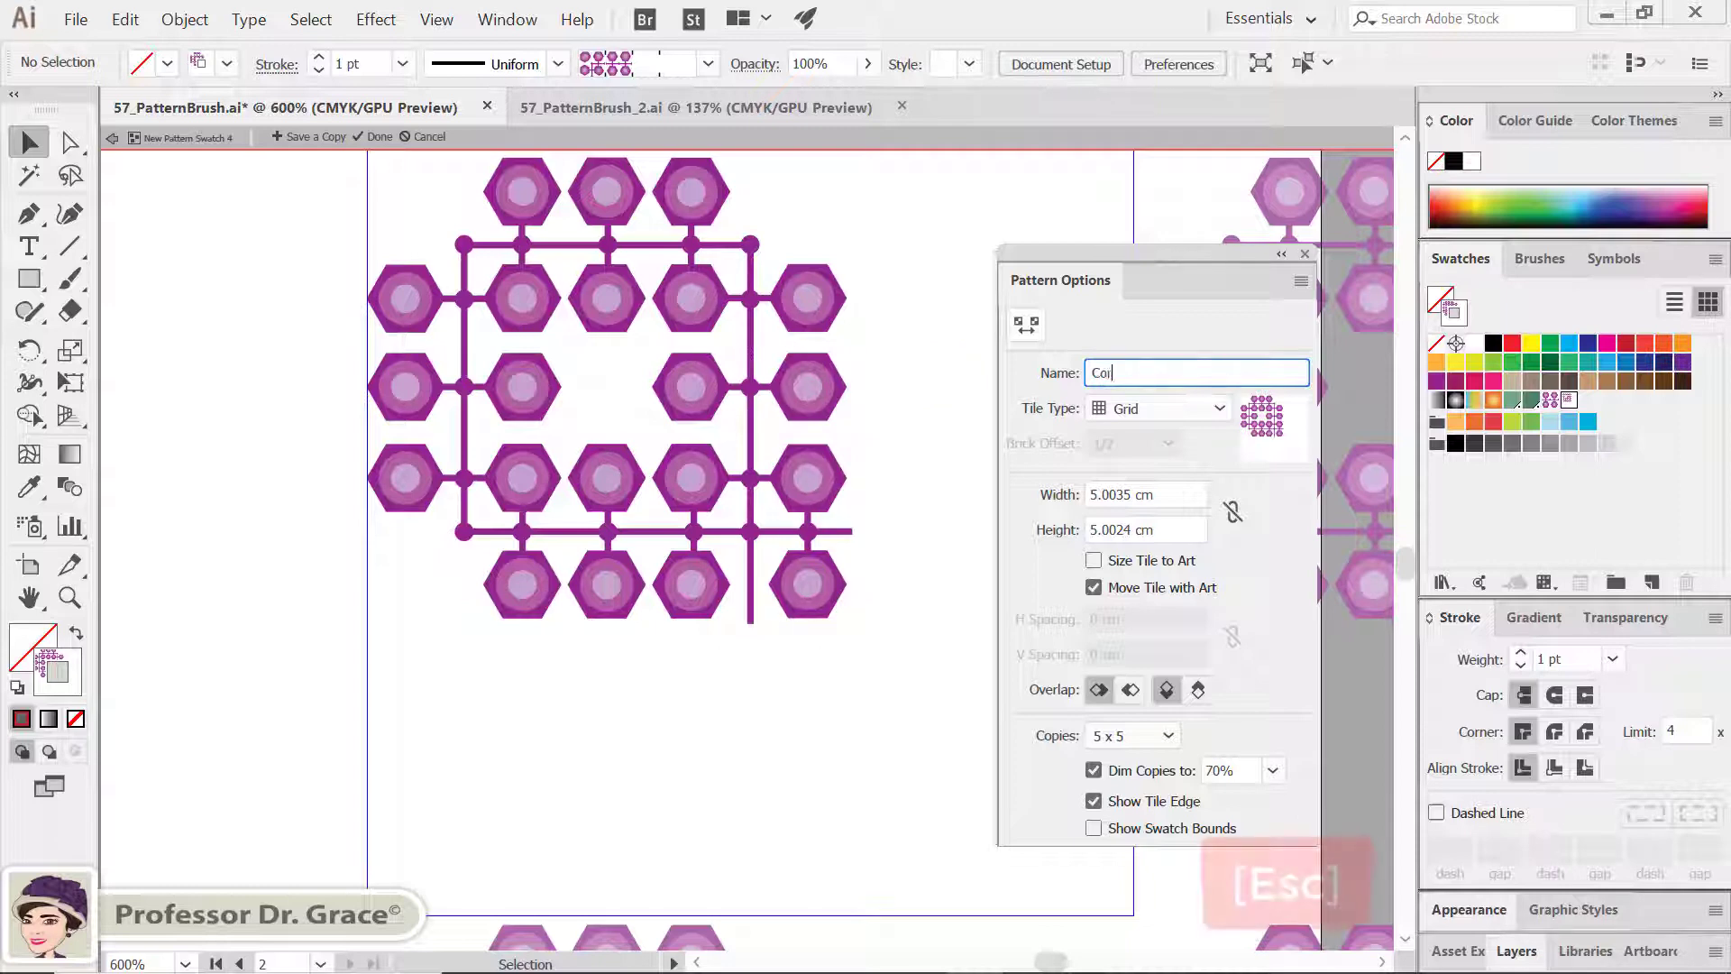
{"action": "type", "text": "ner"}
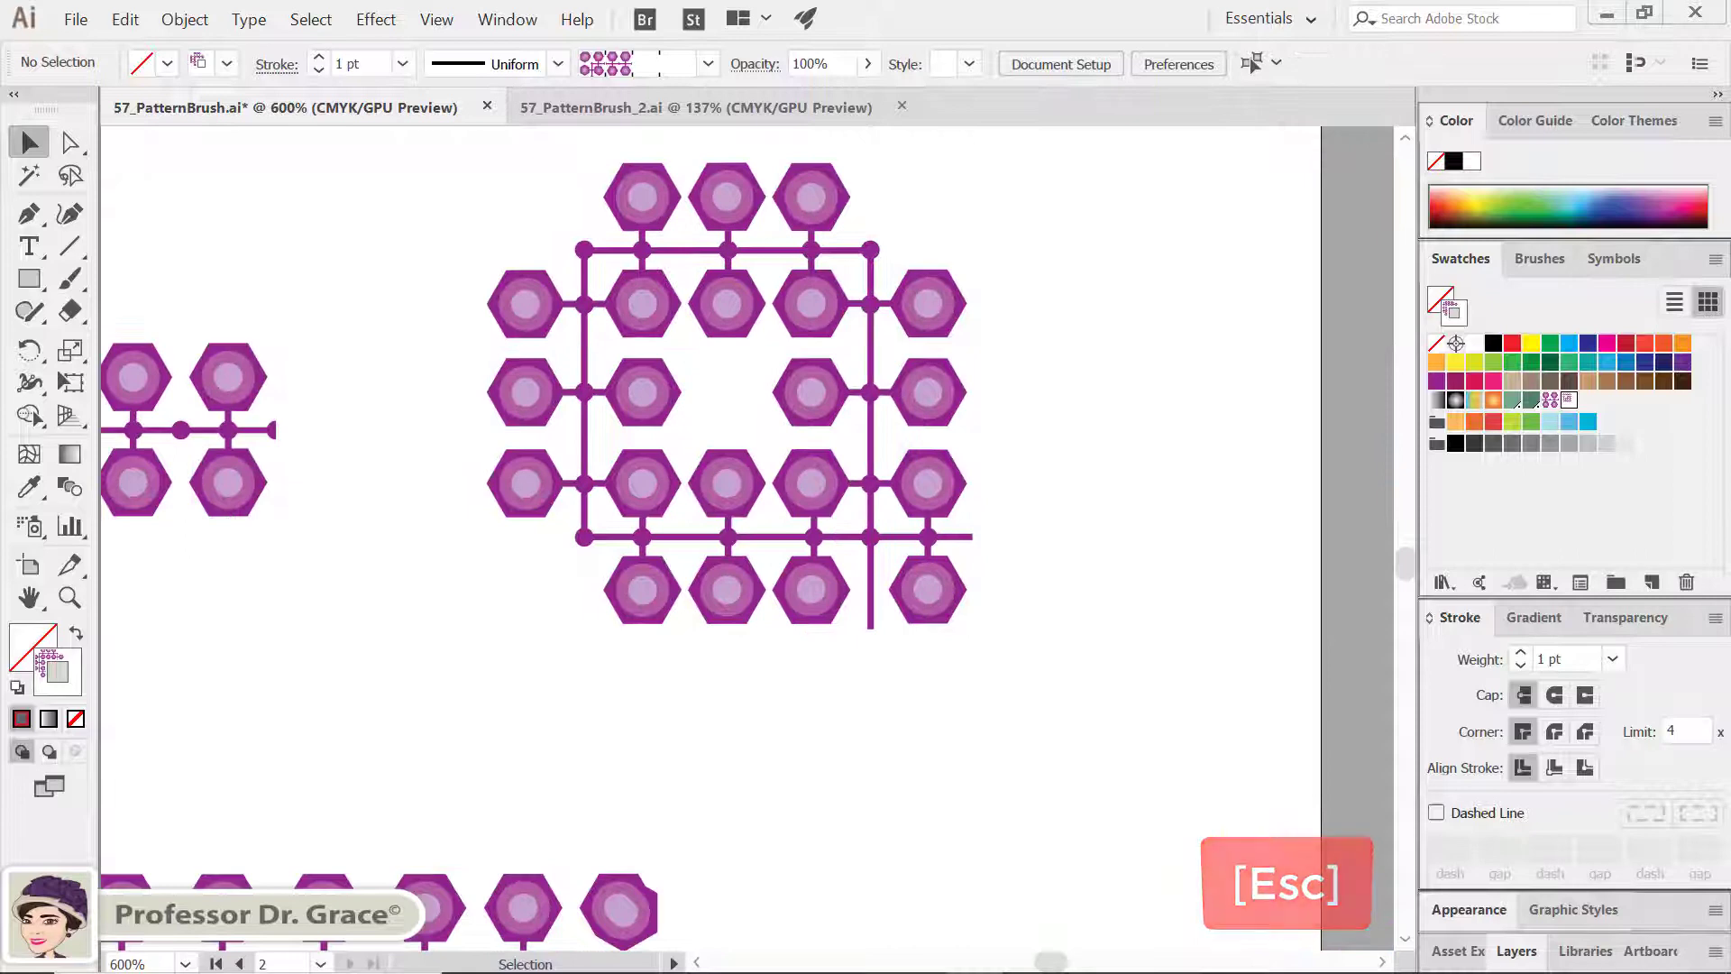
Fit both artboards, select all pattern-brushed paths, and show the Brushes panel
{"action": "key", "text": "ctrl+alt+0"}
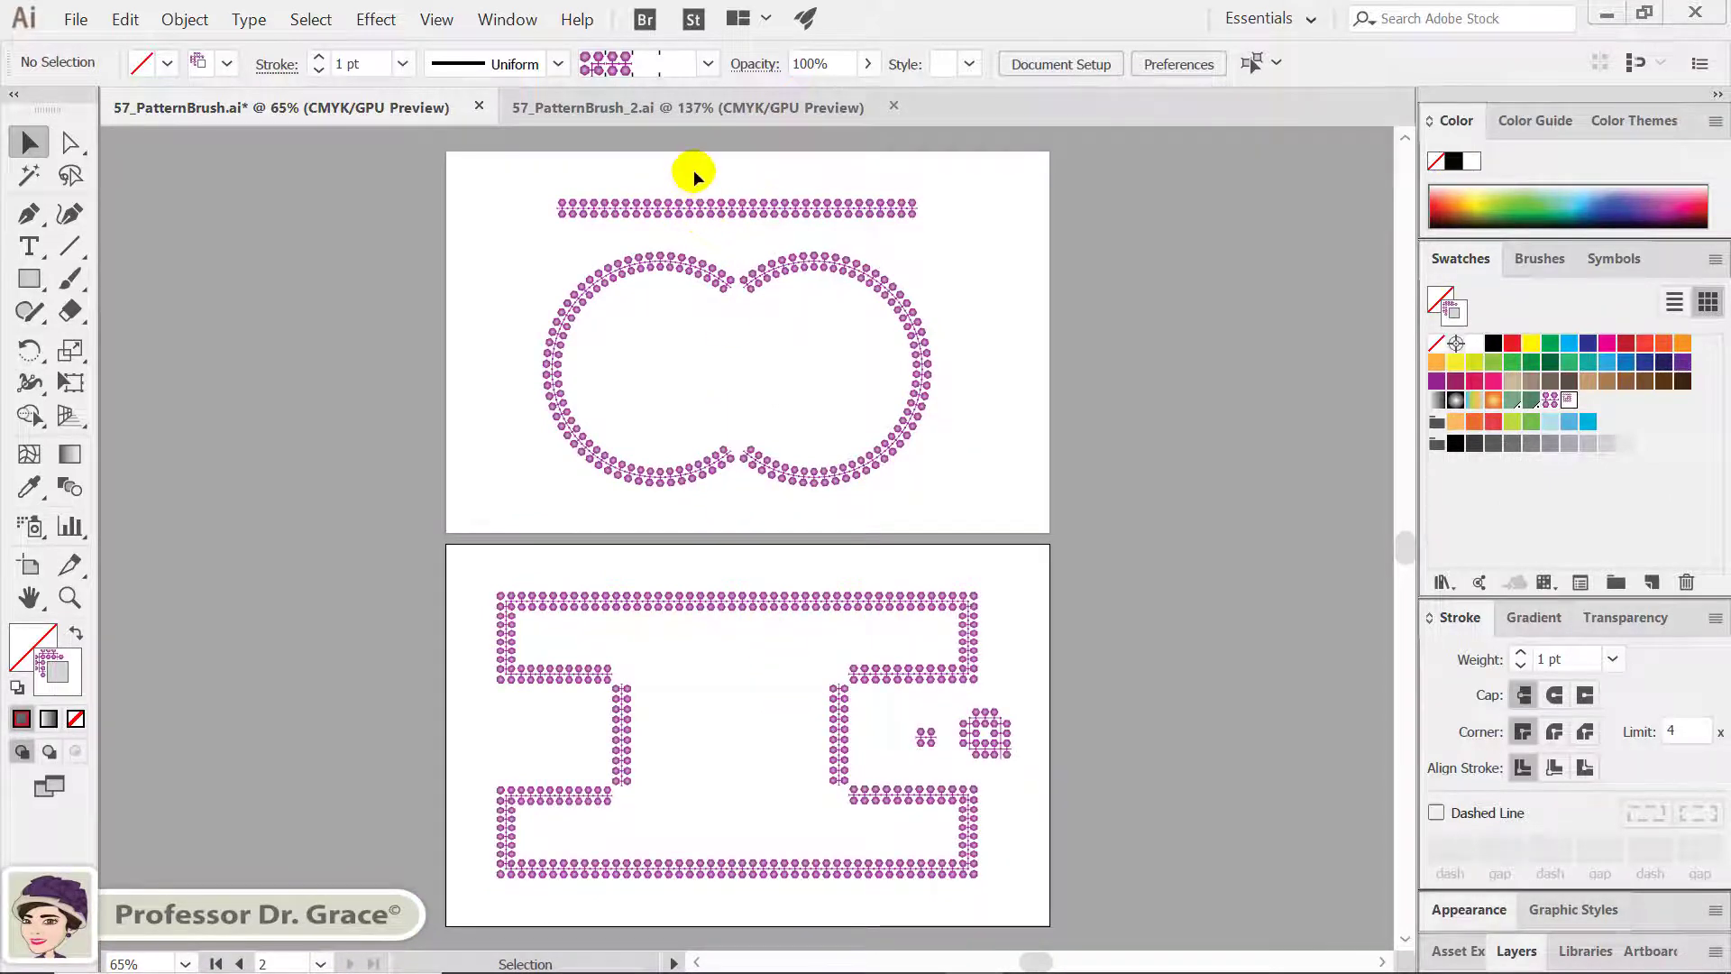
{"action": "left_click_drag", "start_coordinate": [696, 175], "coordinate": [772, 898]}
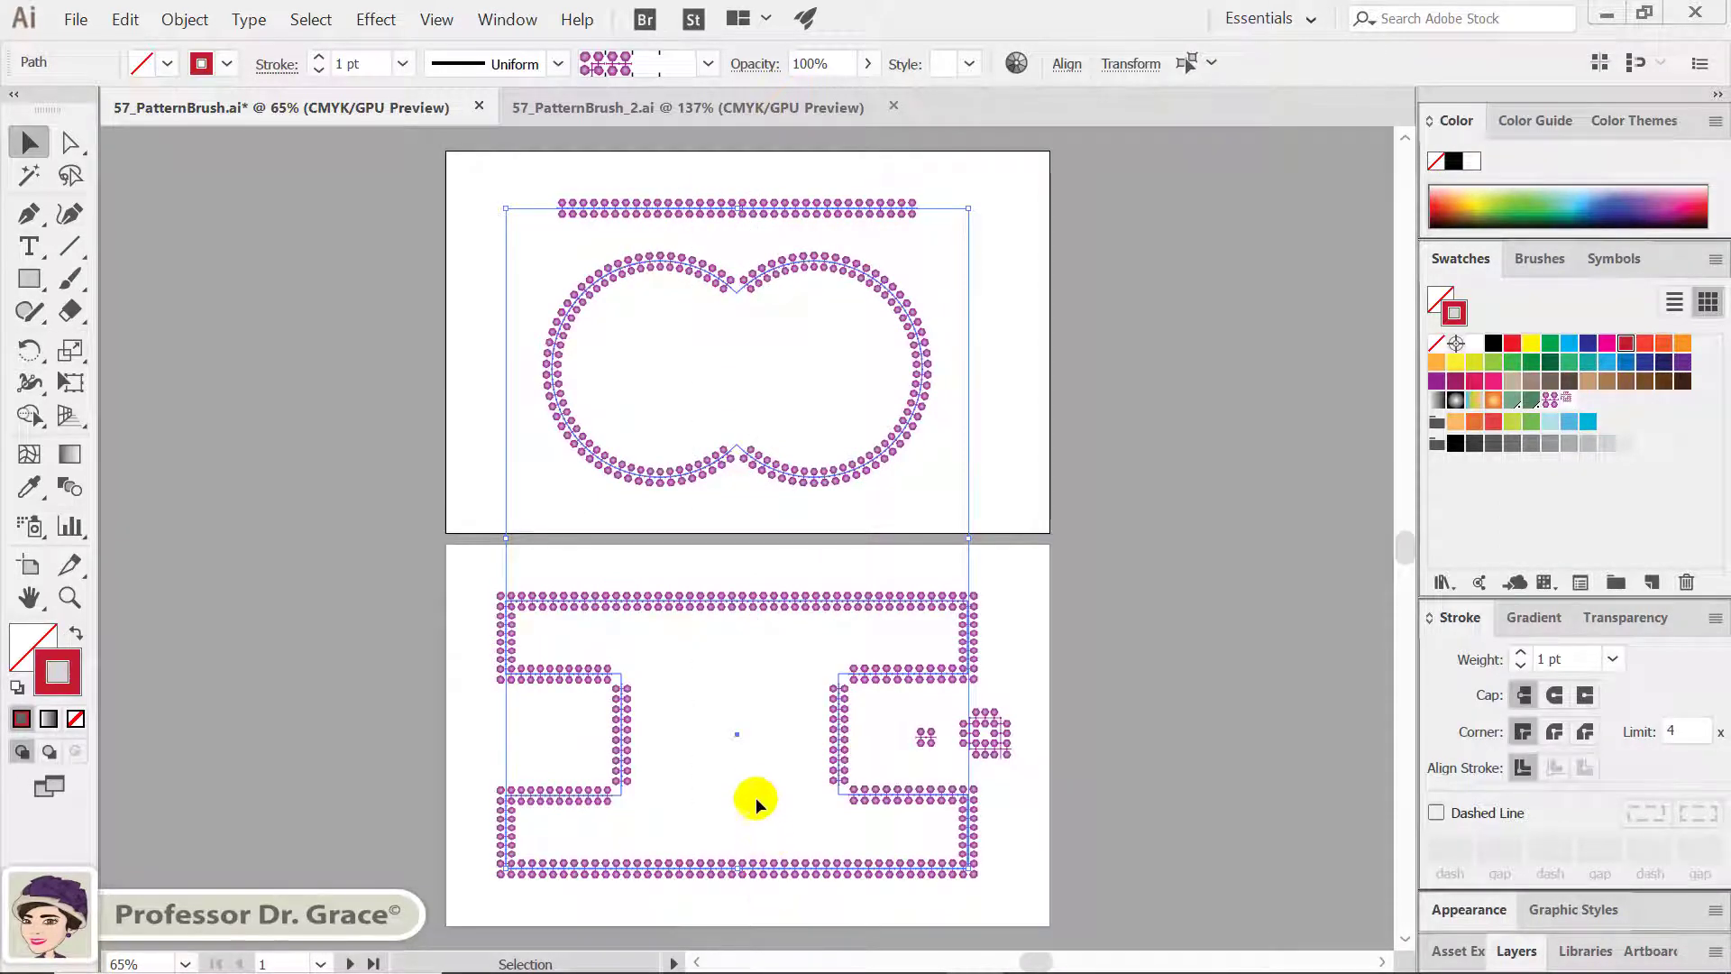
{"action": "left_click", "coordinate": [1560, 263]}
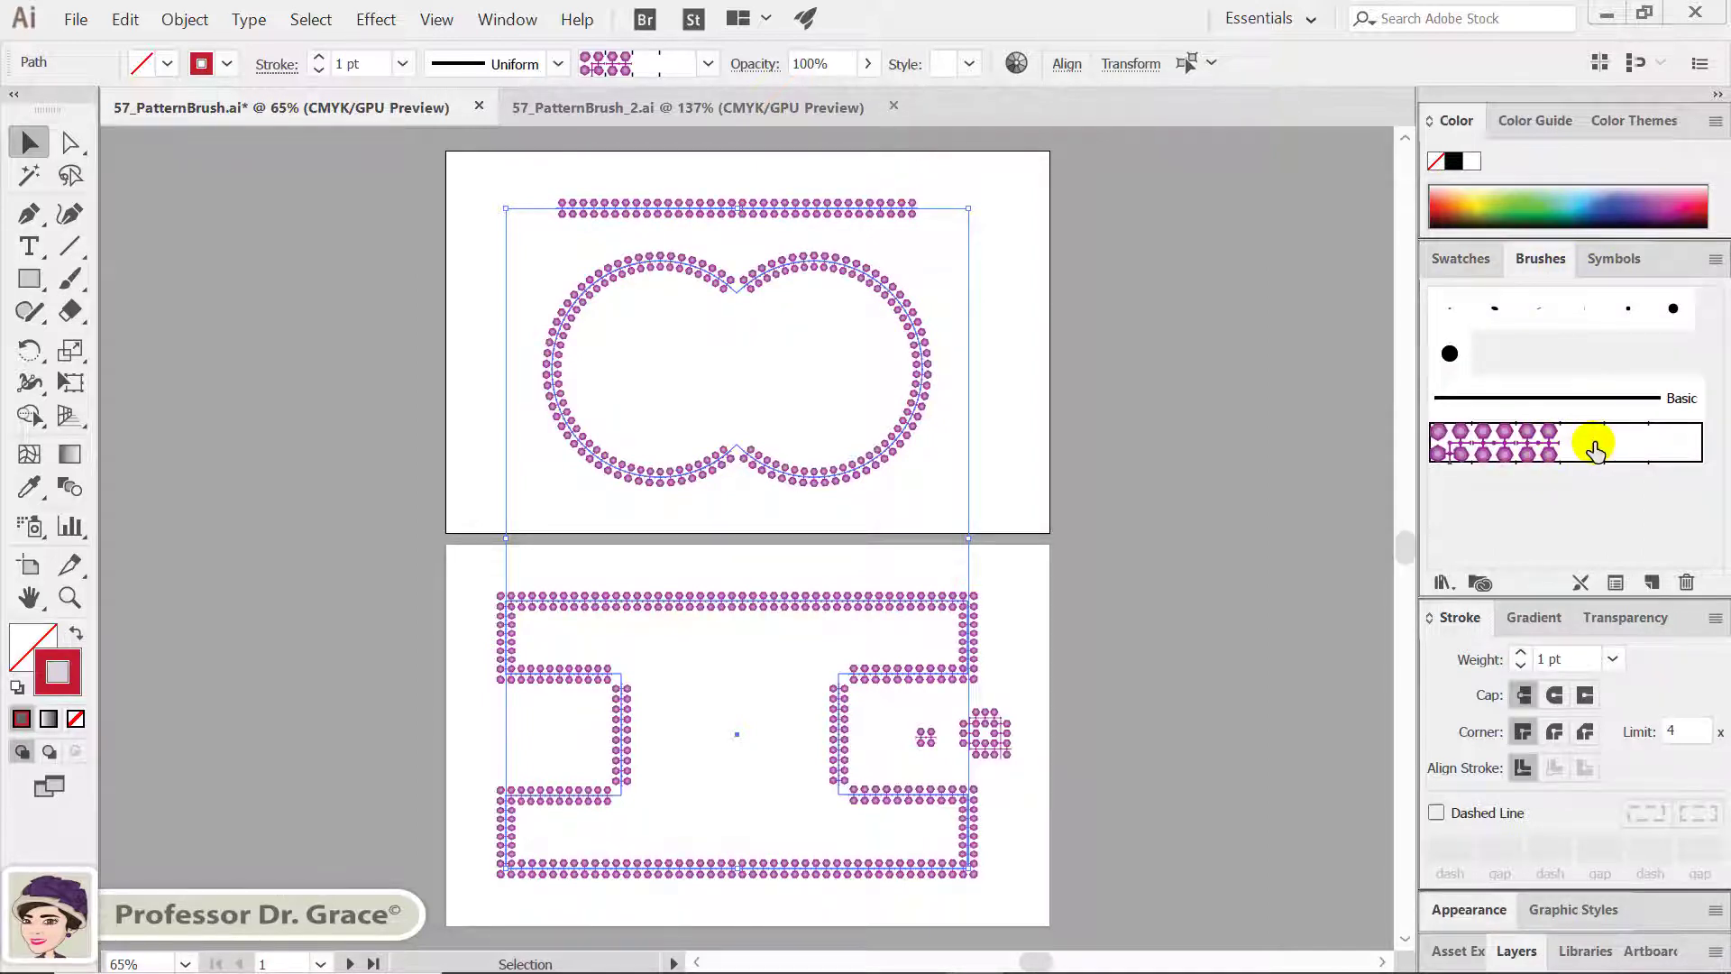
{"action": "key", "text": "space"}
{"action": "left_click_drag", "start_coordinate": [1161, 601], "coordinate": [956, 606]}
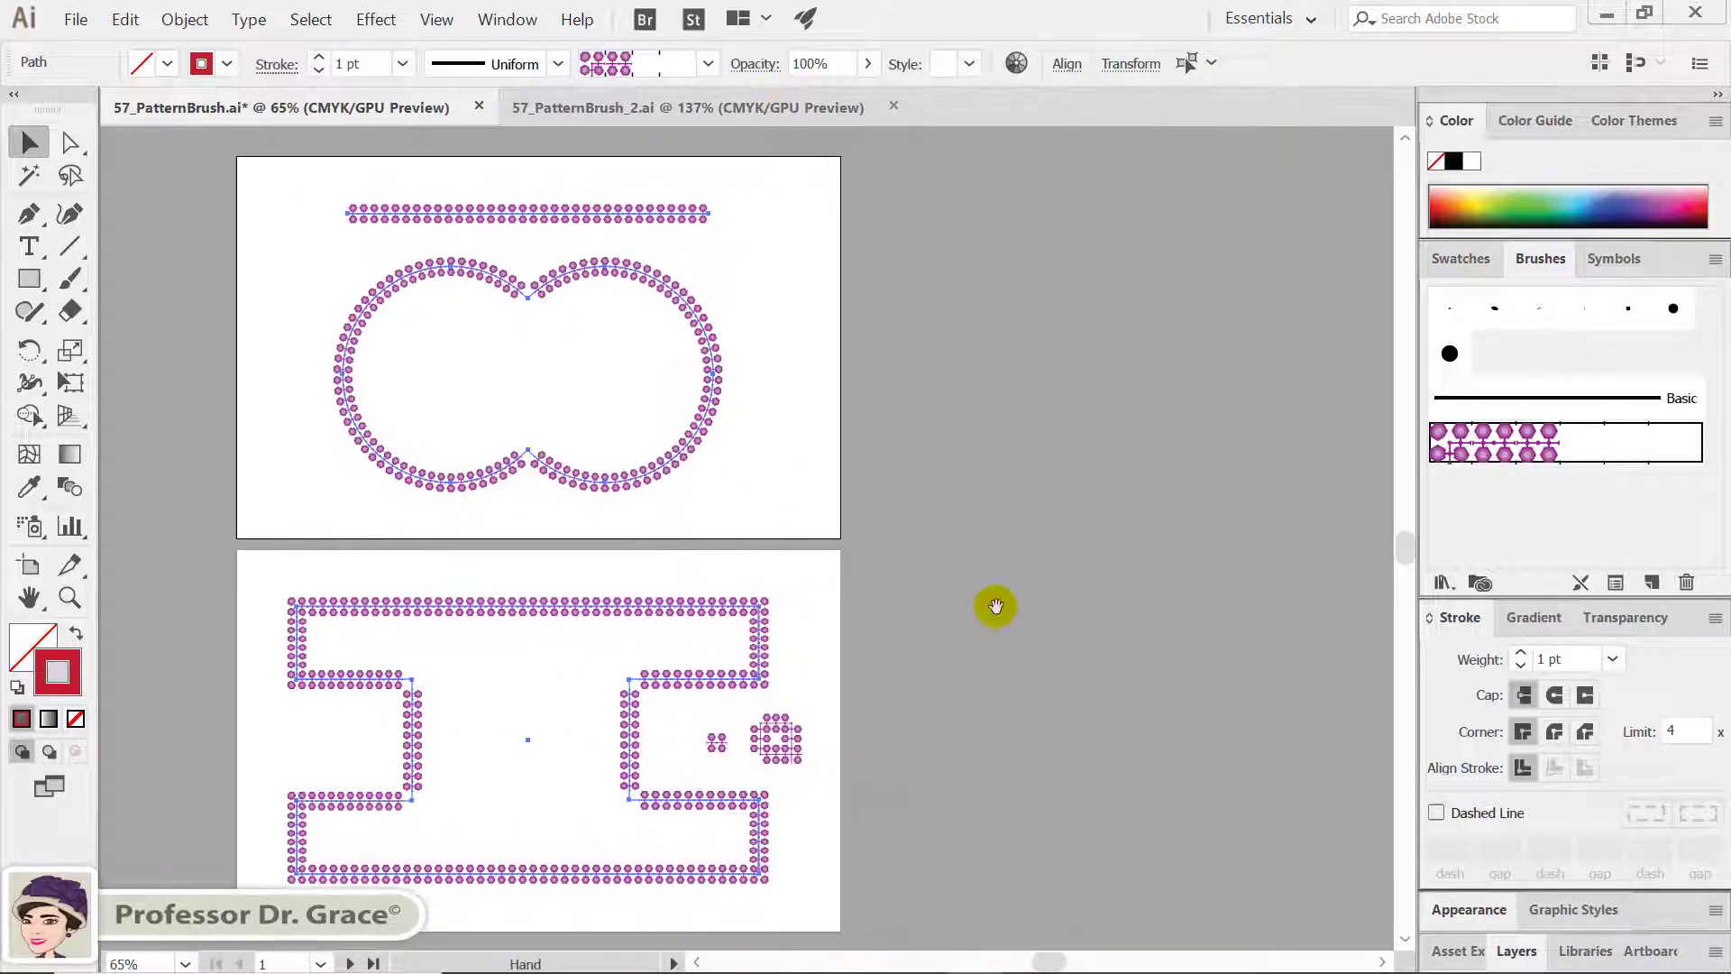
Set Purple Ball's outer and inner corner tiles to the Corner swatch
{"action": "double_click", "coordinate": [1664, 458]}
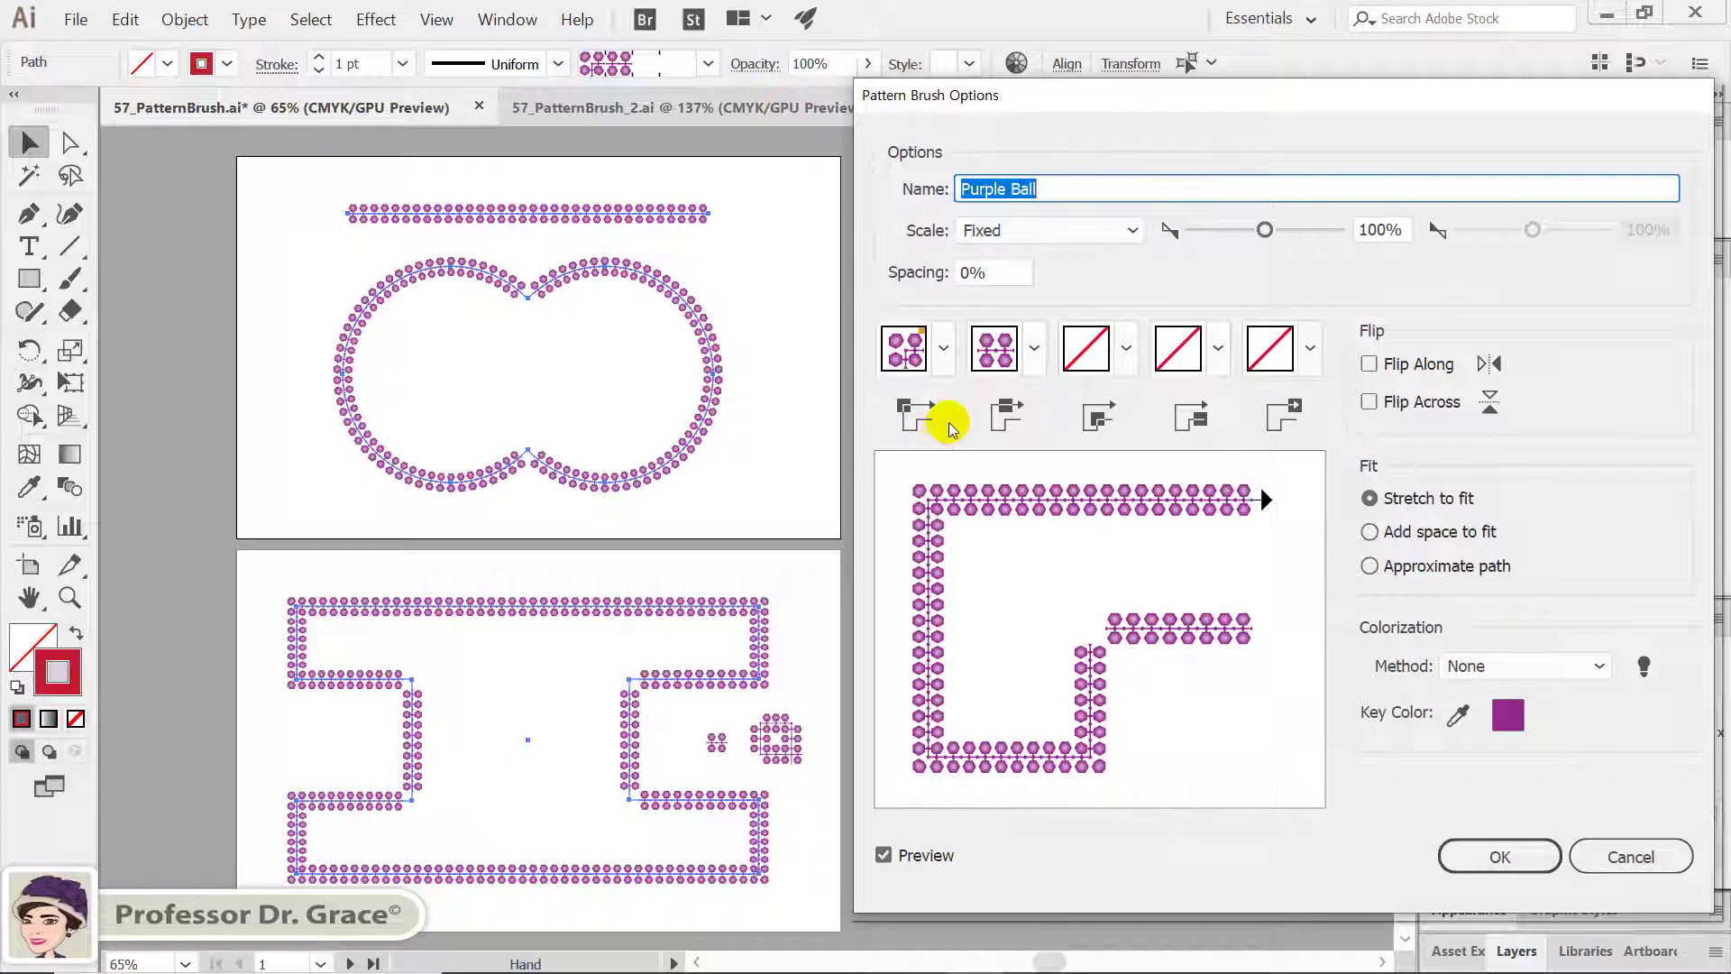
{"action": "left_click", "coordinate": [943, 350]}
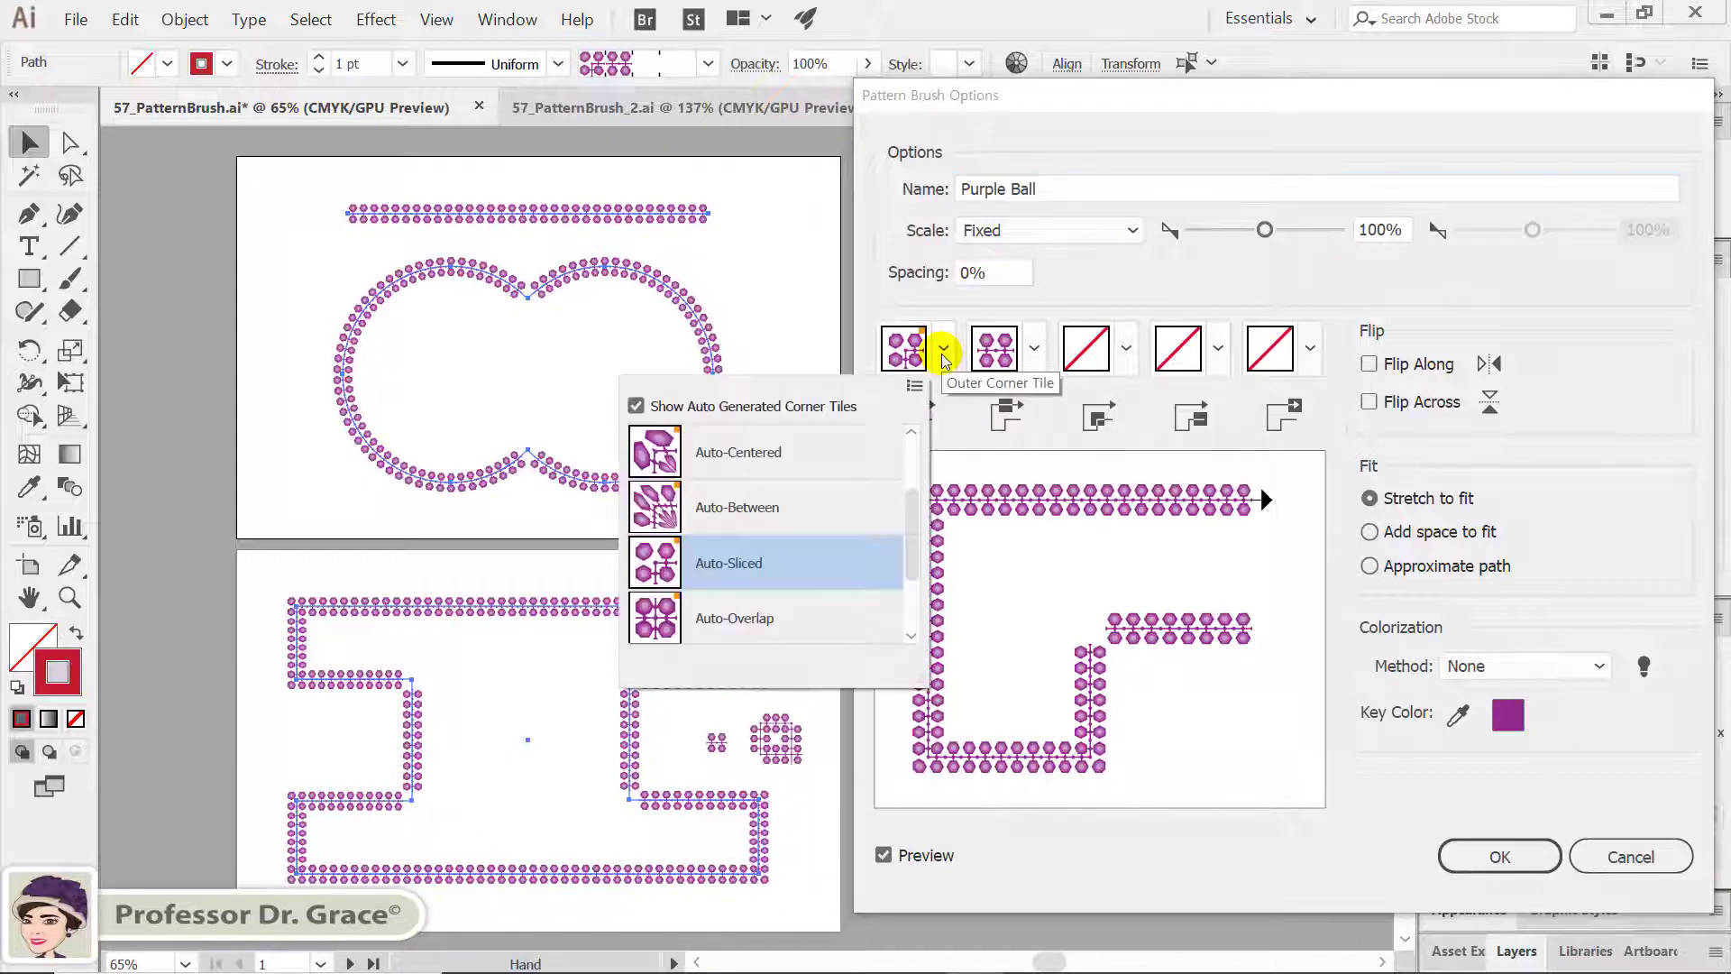
{"action": "scroll", "coordinate": [816, 581], "scroll_direction": "down", "scroll_amount": 2}
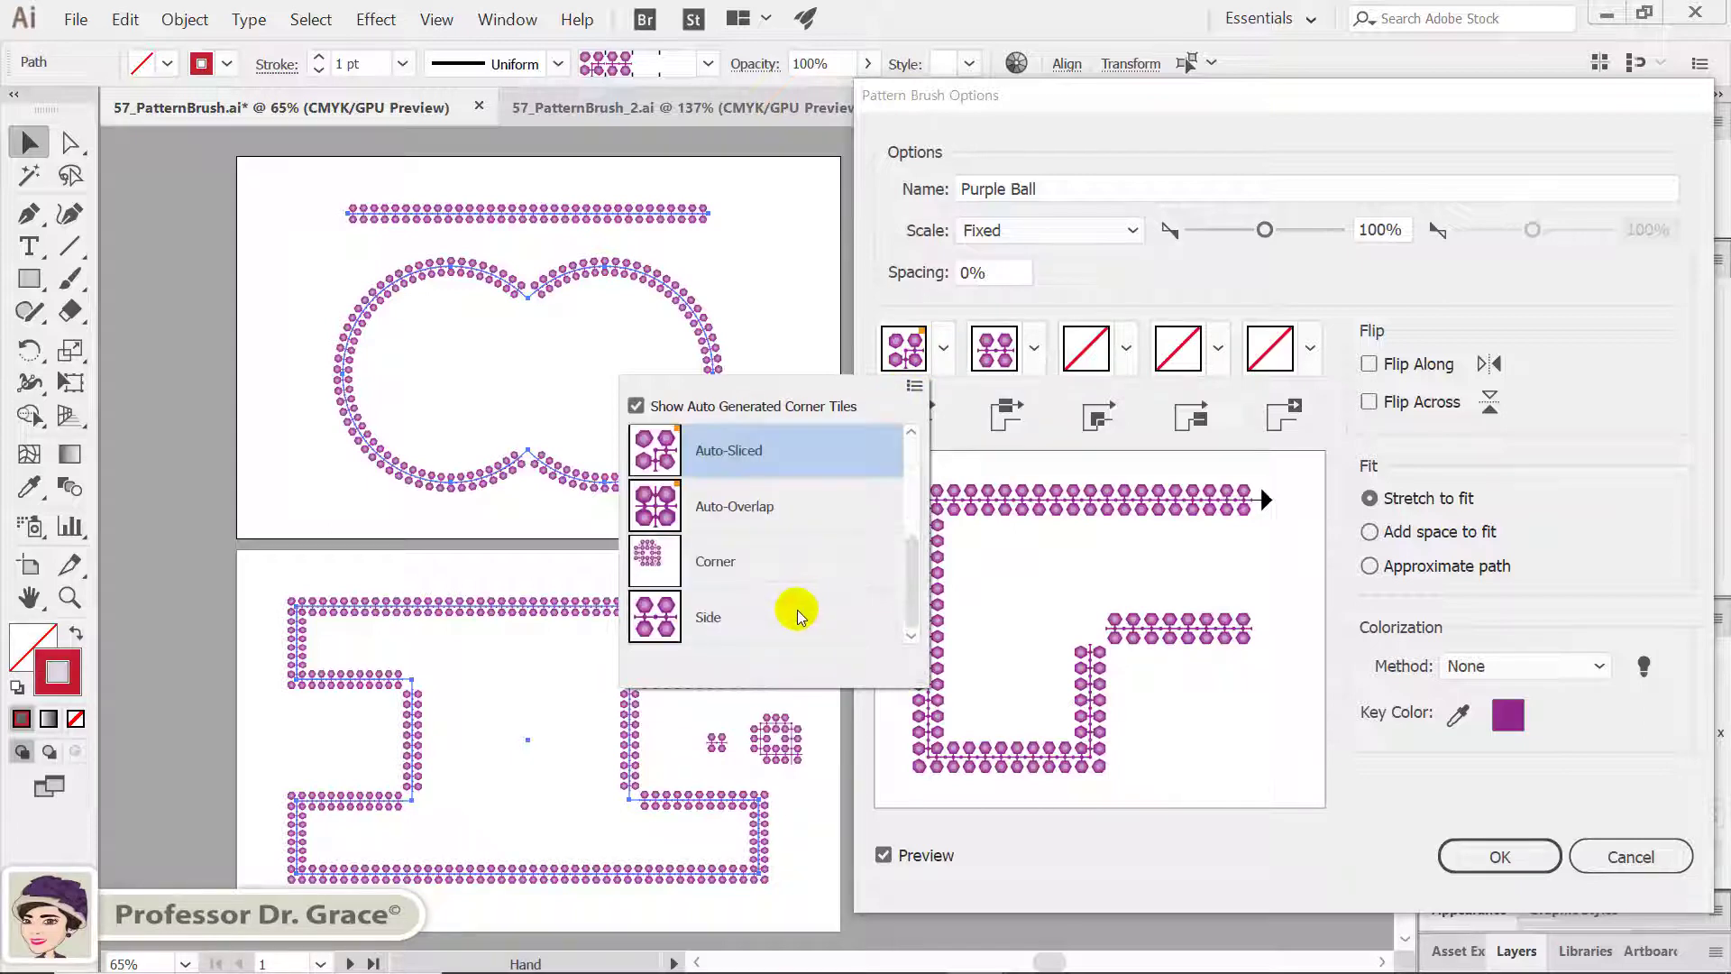
{"action": "left_click", "coordinate": [798, 564]}
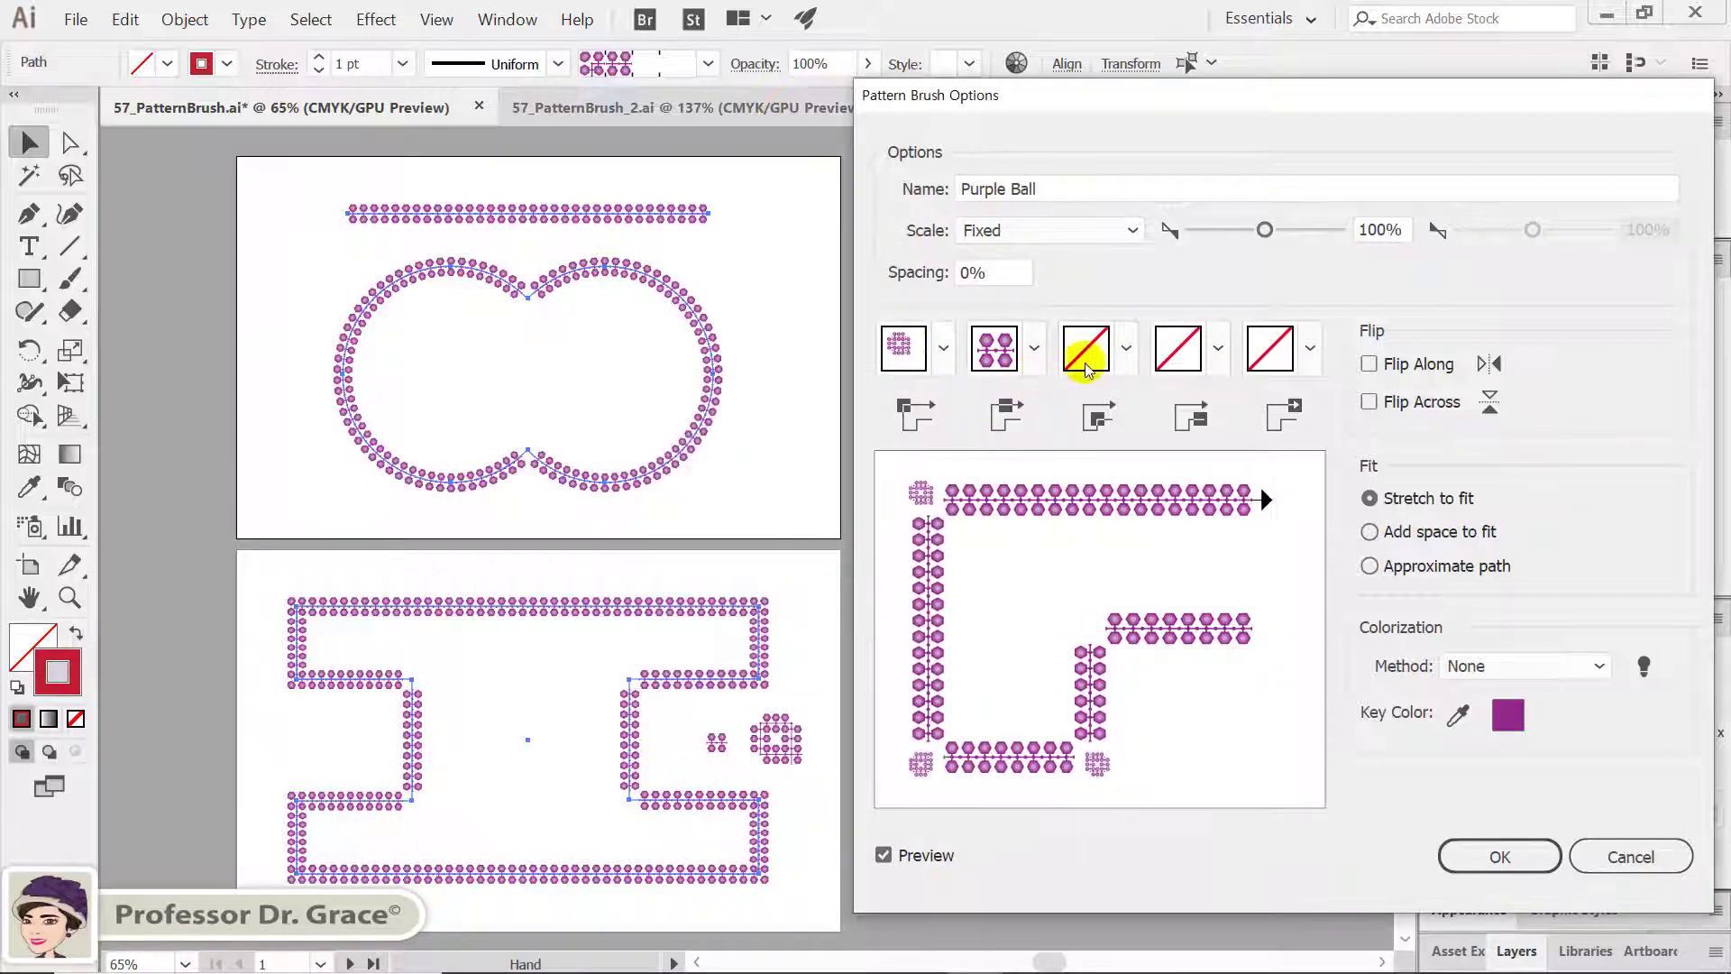
{"action": "left_click", "coordinate": [1126, 354]}
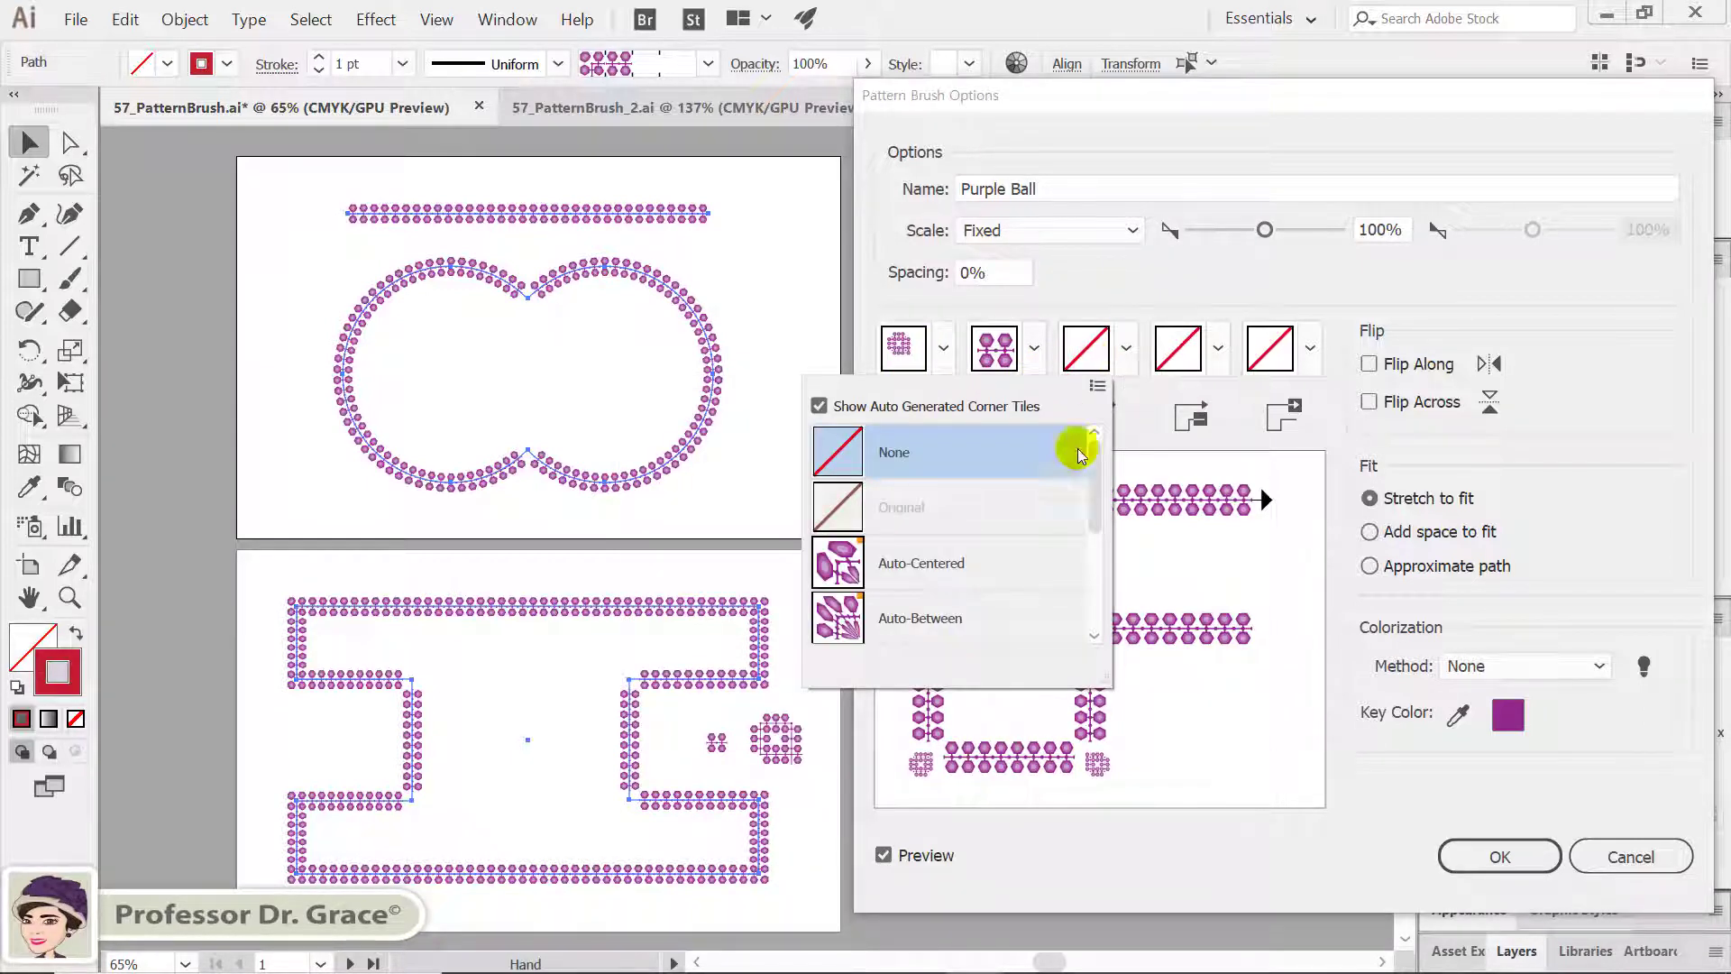
{"action": "scroll", "coordinate": [1060, 584], "scroll_direction": "down", "scroll_amount": 2}
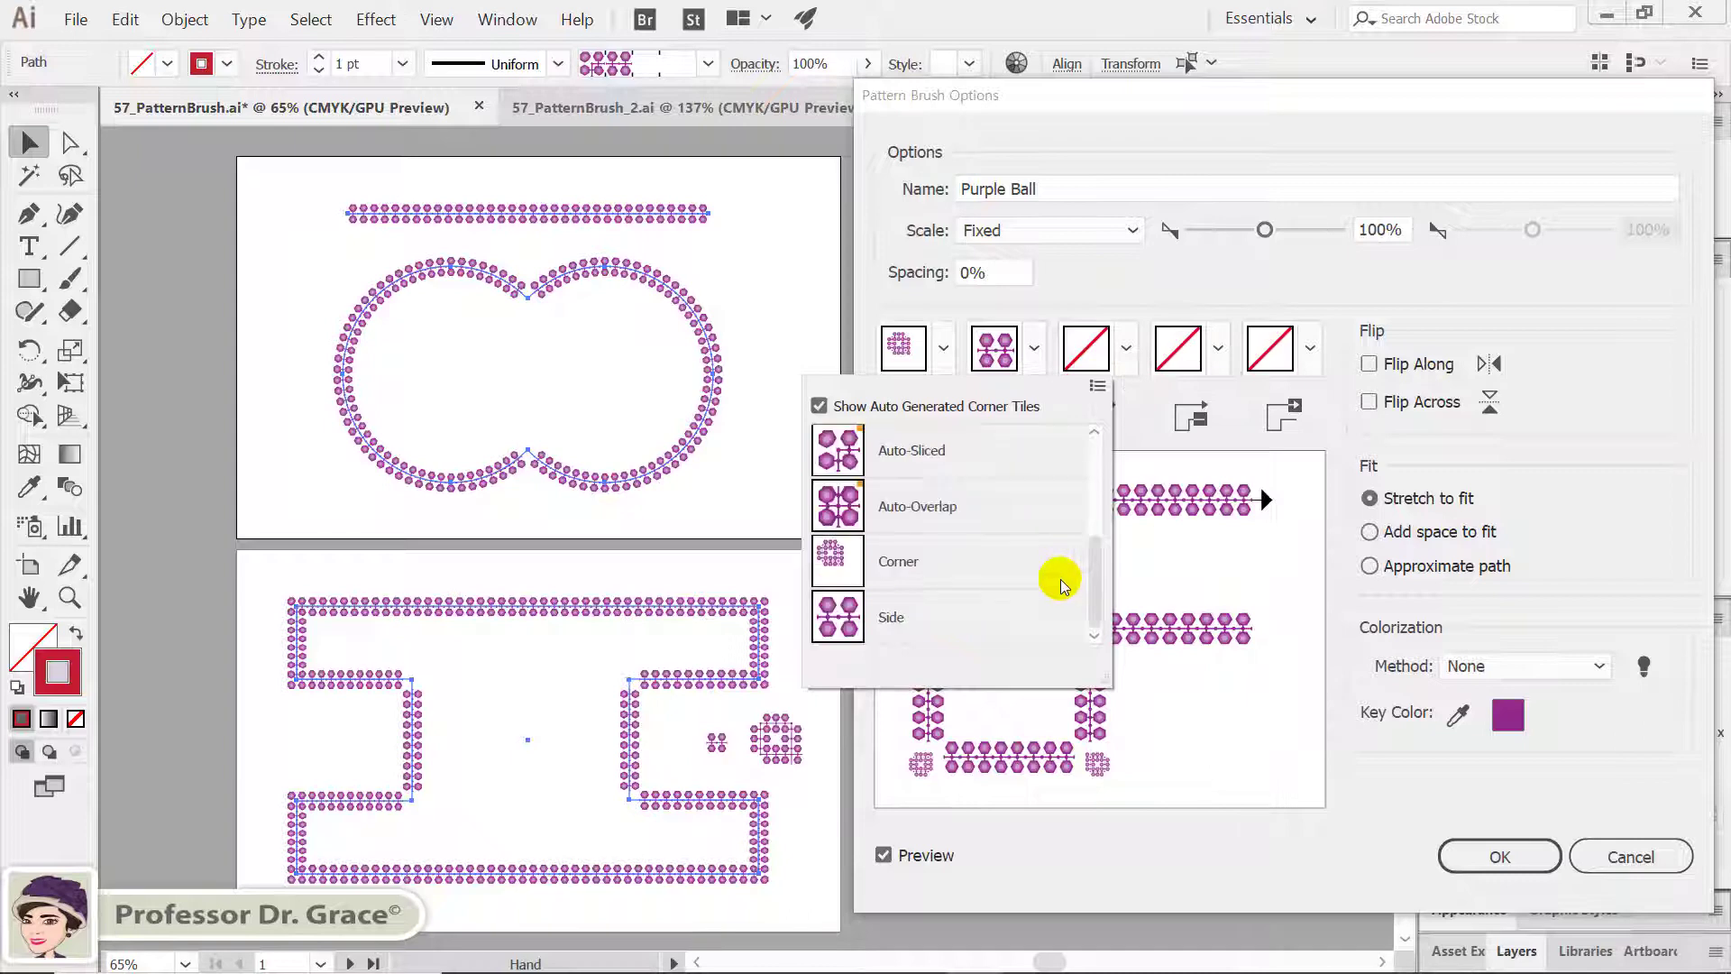
{"action": "left_click", "coordinate": [985, 561]}
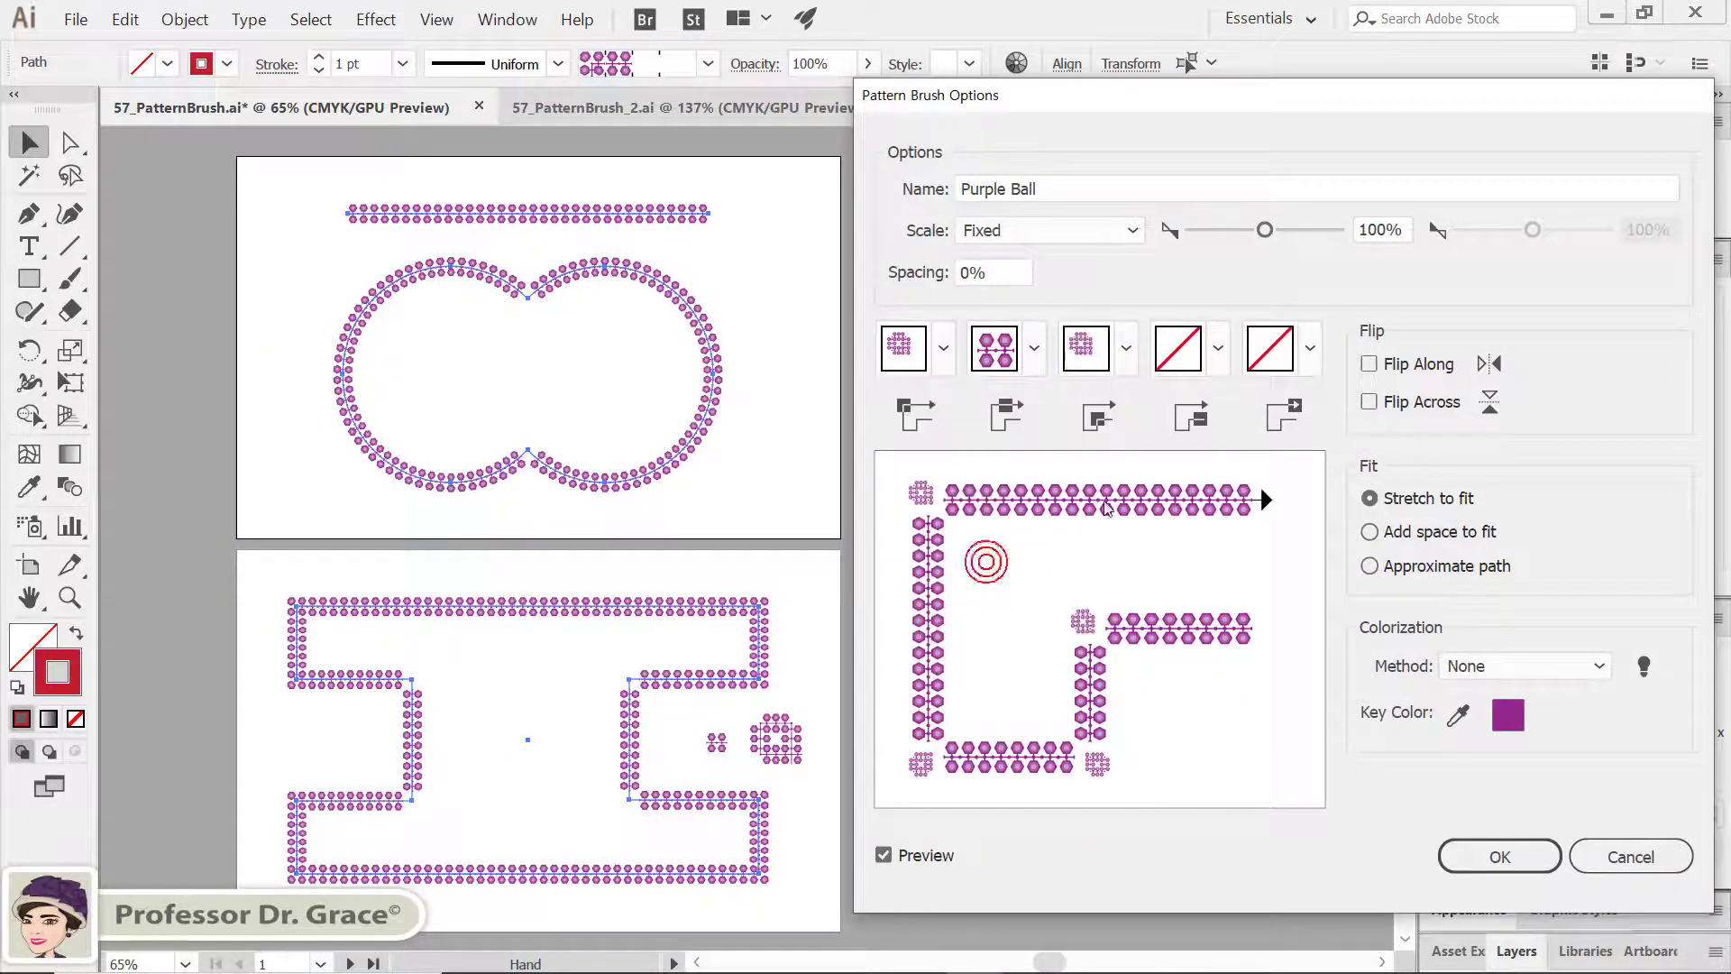
Set the start and end tiles to Side and confirm the brush changes
{"action": "left_click", "coordinate": [1218, 349]}
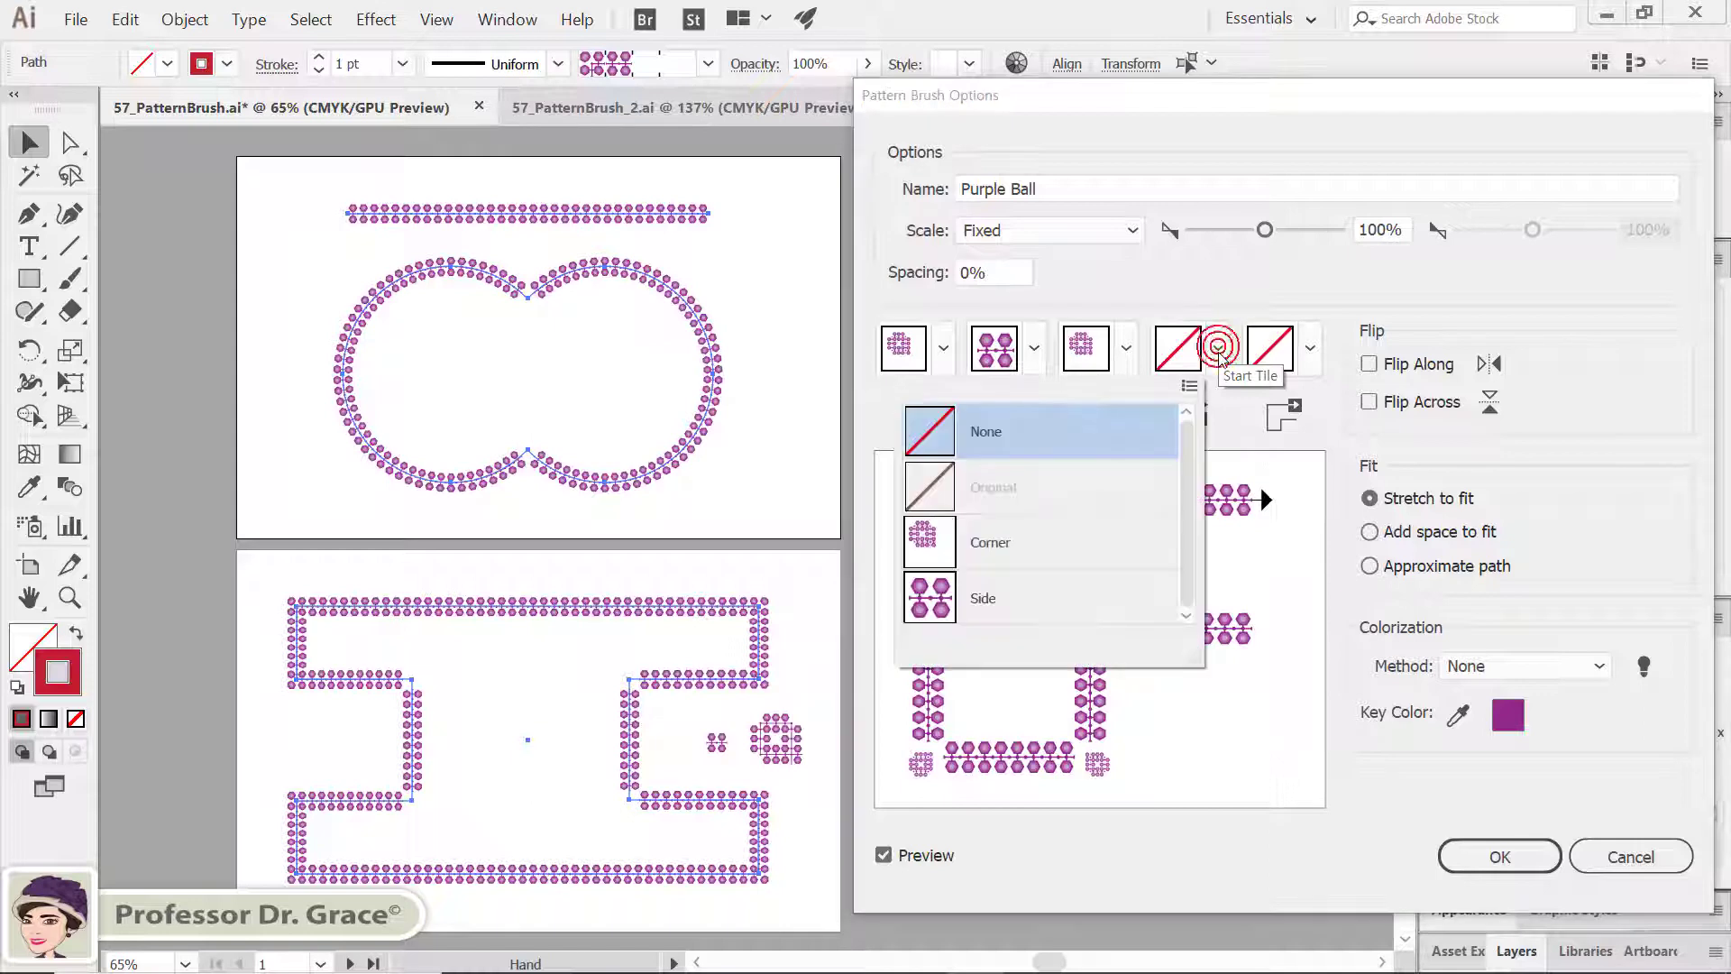
{"action": "left_click", "coordinate": [1066, 598]}
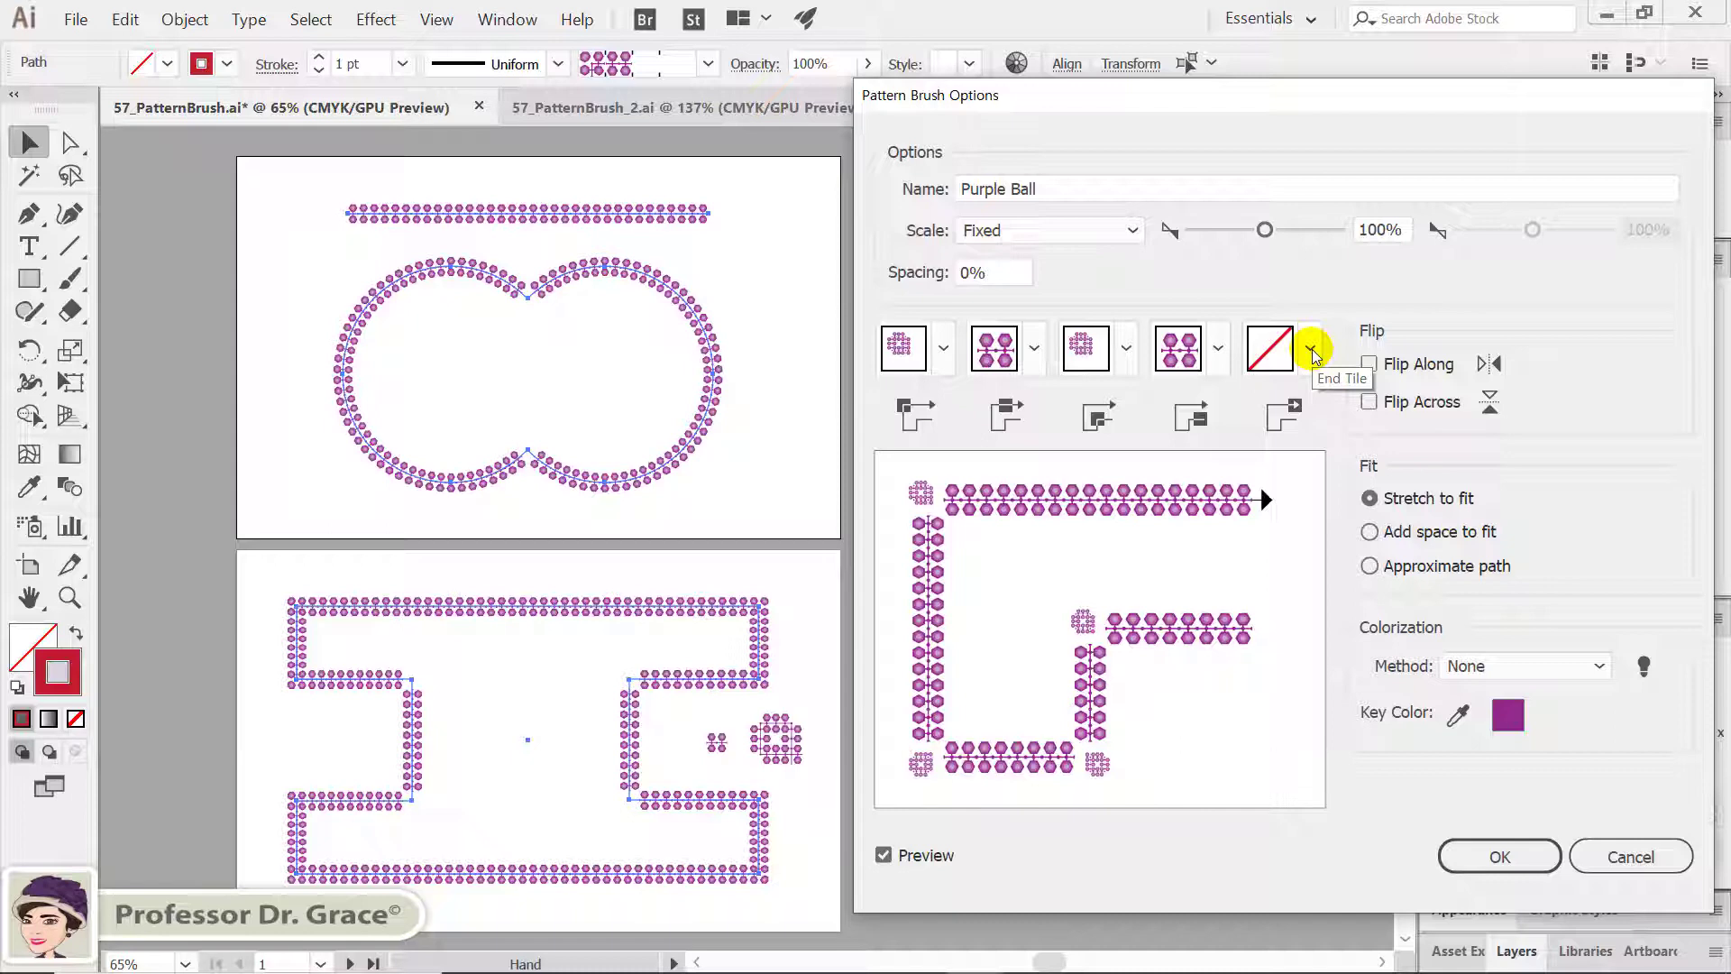
{"action": "left_click", "coordinate": [1310, 349]}
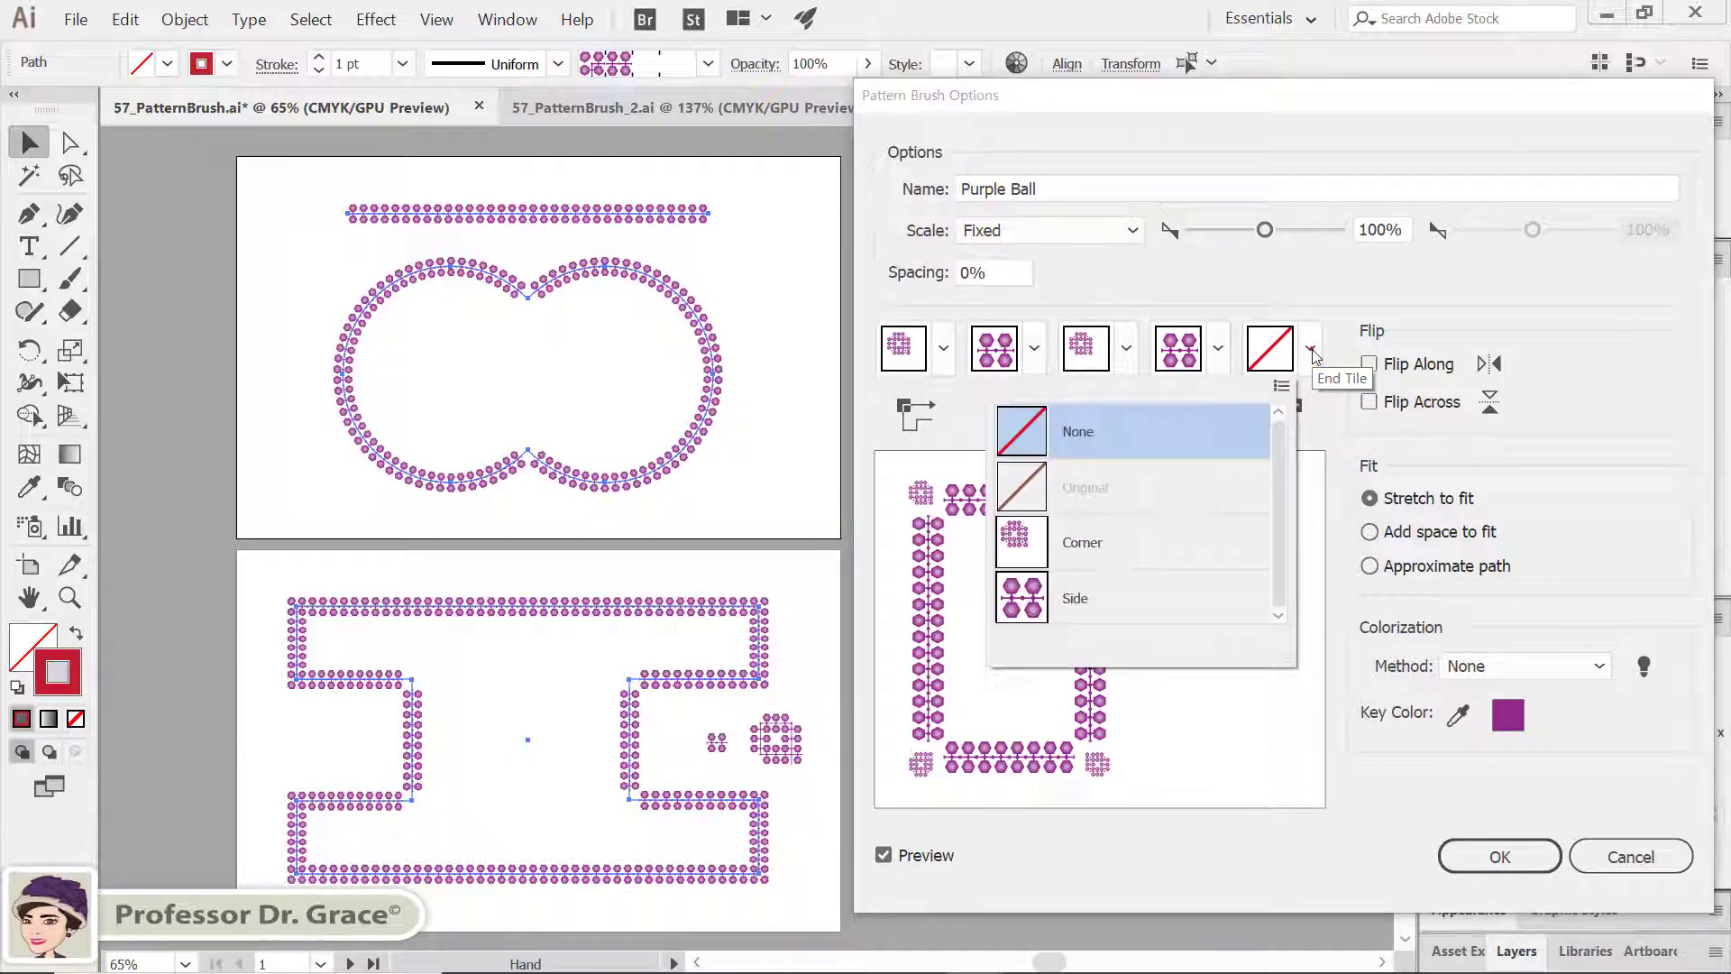
{"action": "left_click", "coordinate": [1181, 602]}
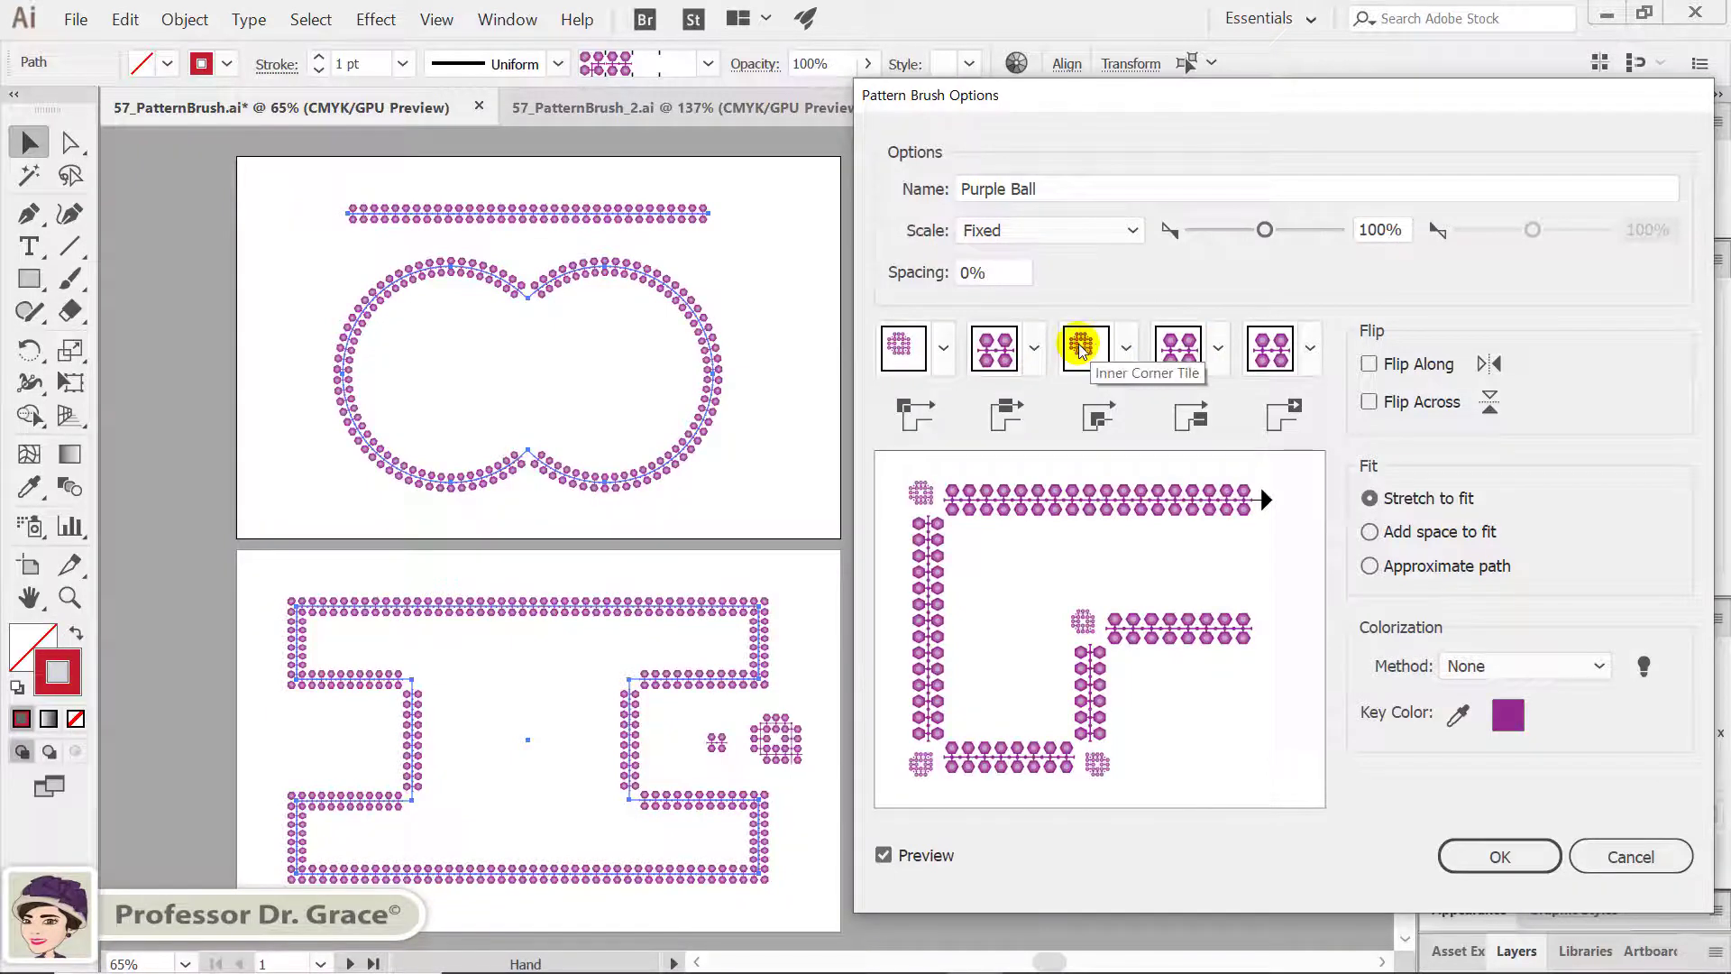
{"action": "left_click", "coordinate": [1468, 846]}
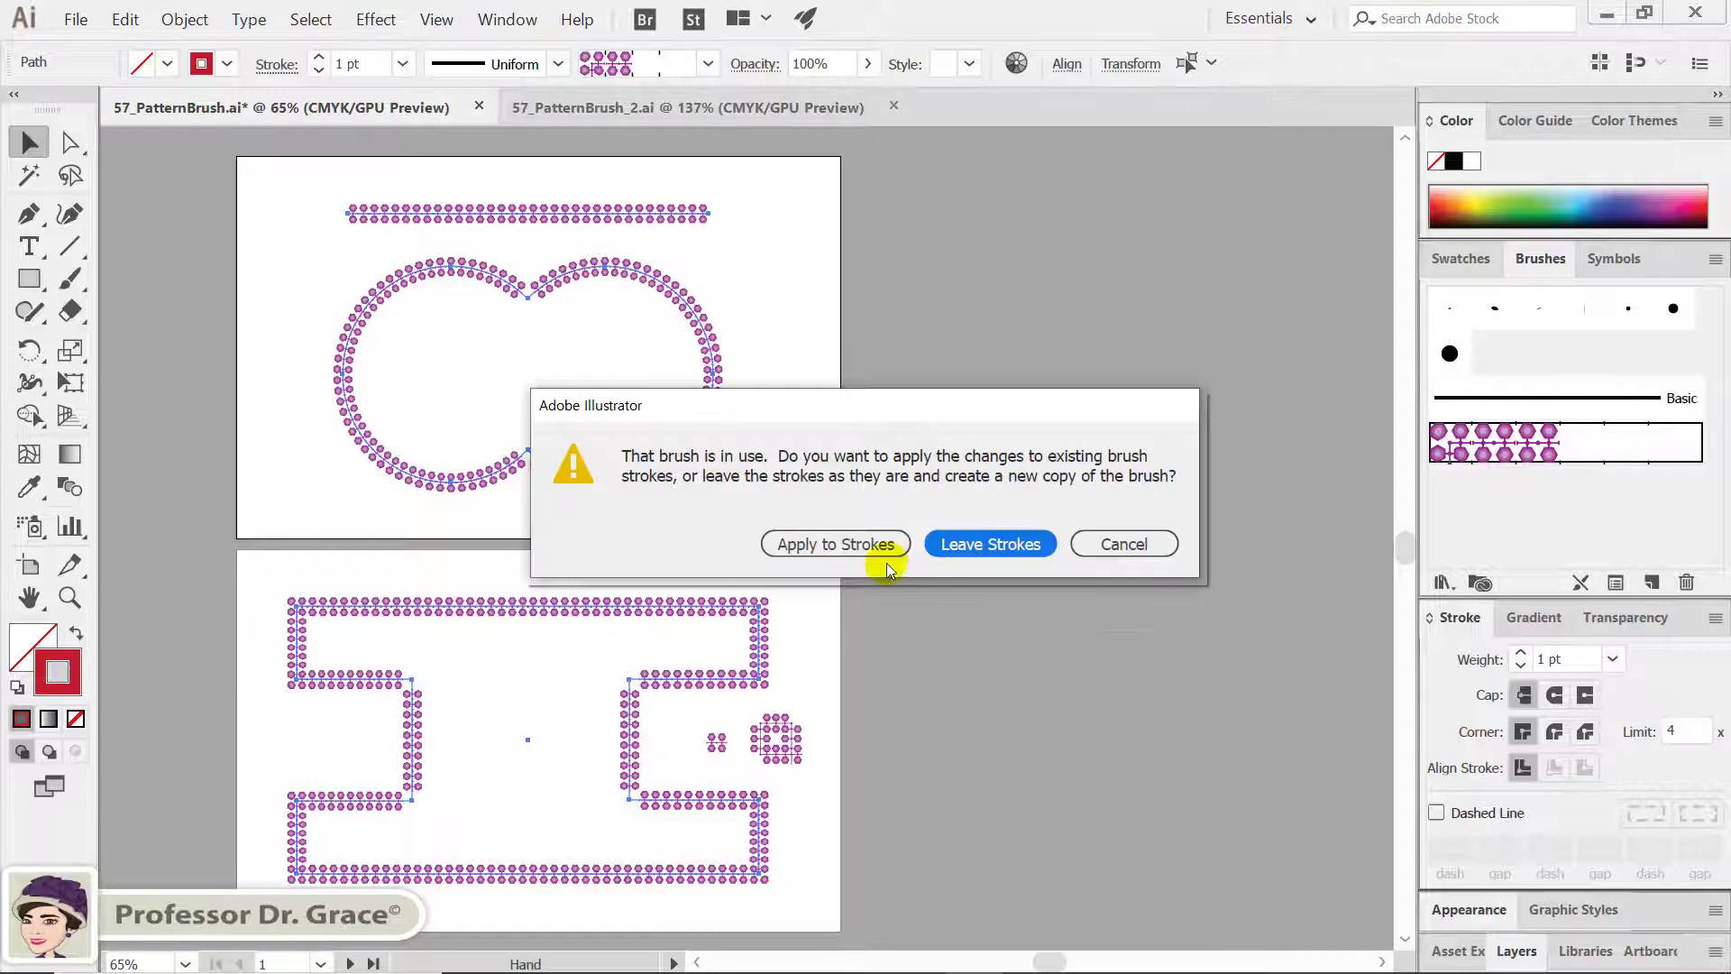
{"action": "left_click", "coordinate": [843, 547]}
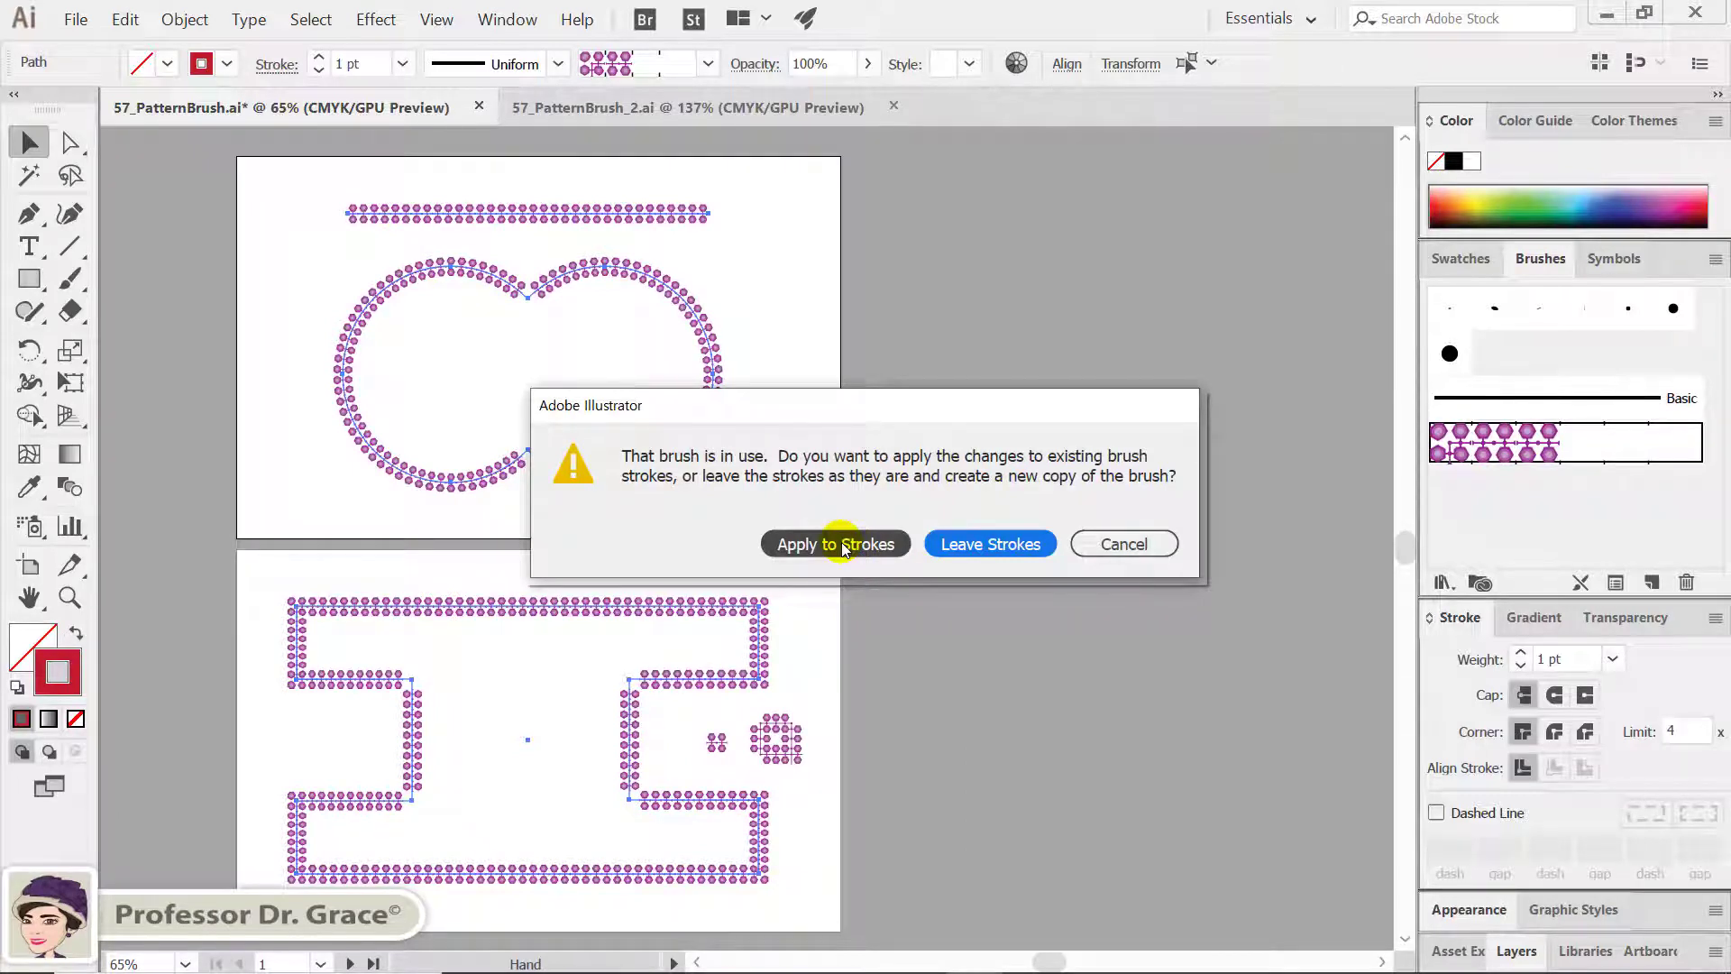
Apply the edited brush to existing strokes and move the loose tiles off the artboard
{"action": "left_click", "coordinate": [842, 543]}
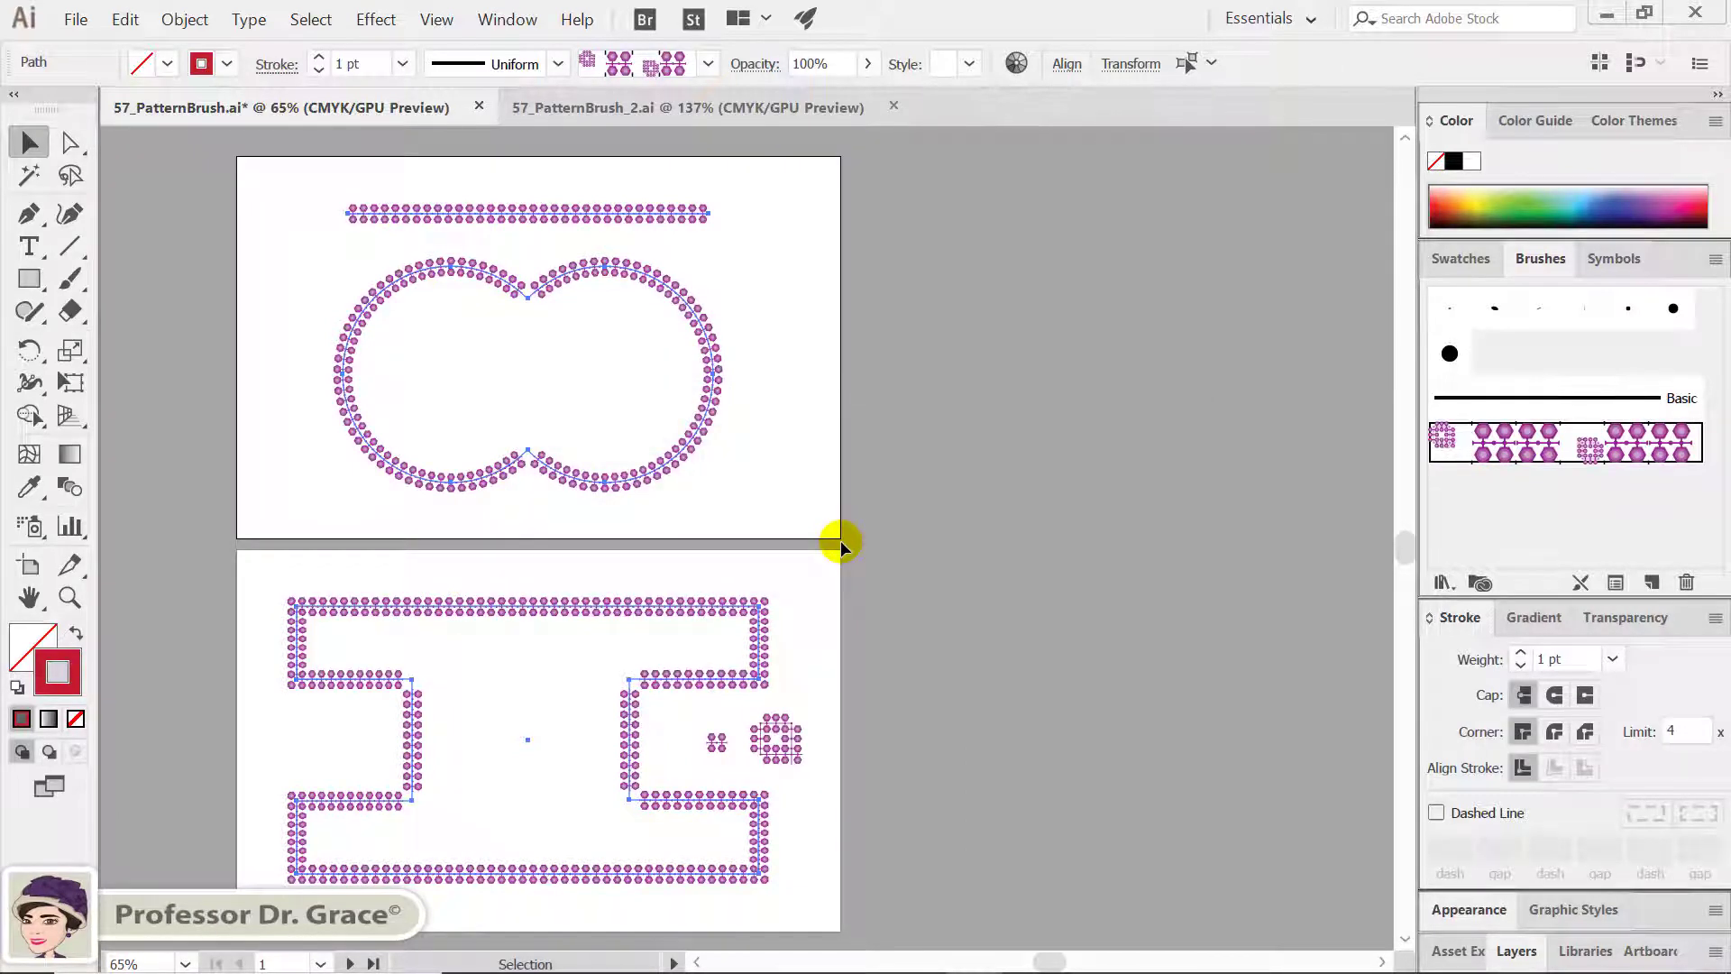
{"action": "mouse_move", "coordinate": [820, 699]}
{"action": "left_mouse_down"}
{"action": "mouse_move", "coordinate": [703, 733]}
{"action": "mouse_move", "coordinate": [992, 745]}
{"action": "left_mouse_up"}
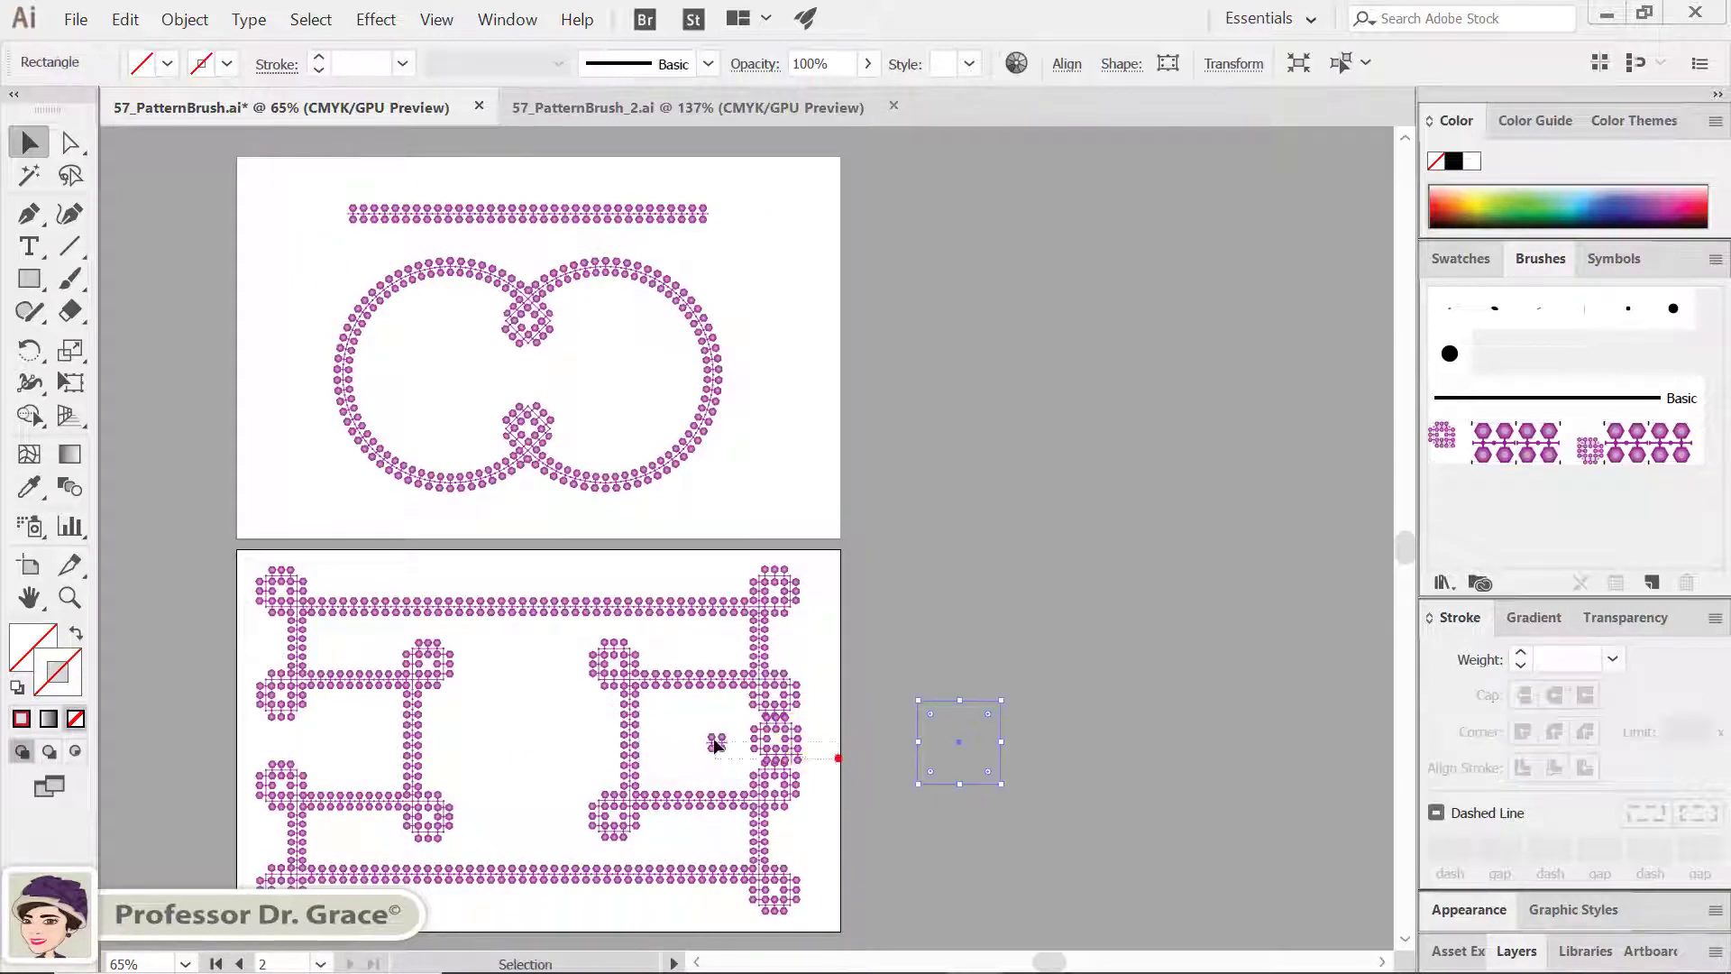
{"action": "left_click_drag", "start_coordinate": [713, 729], "coordinate": [946, 702]}
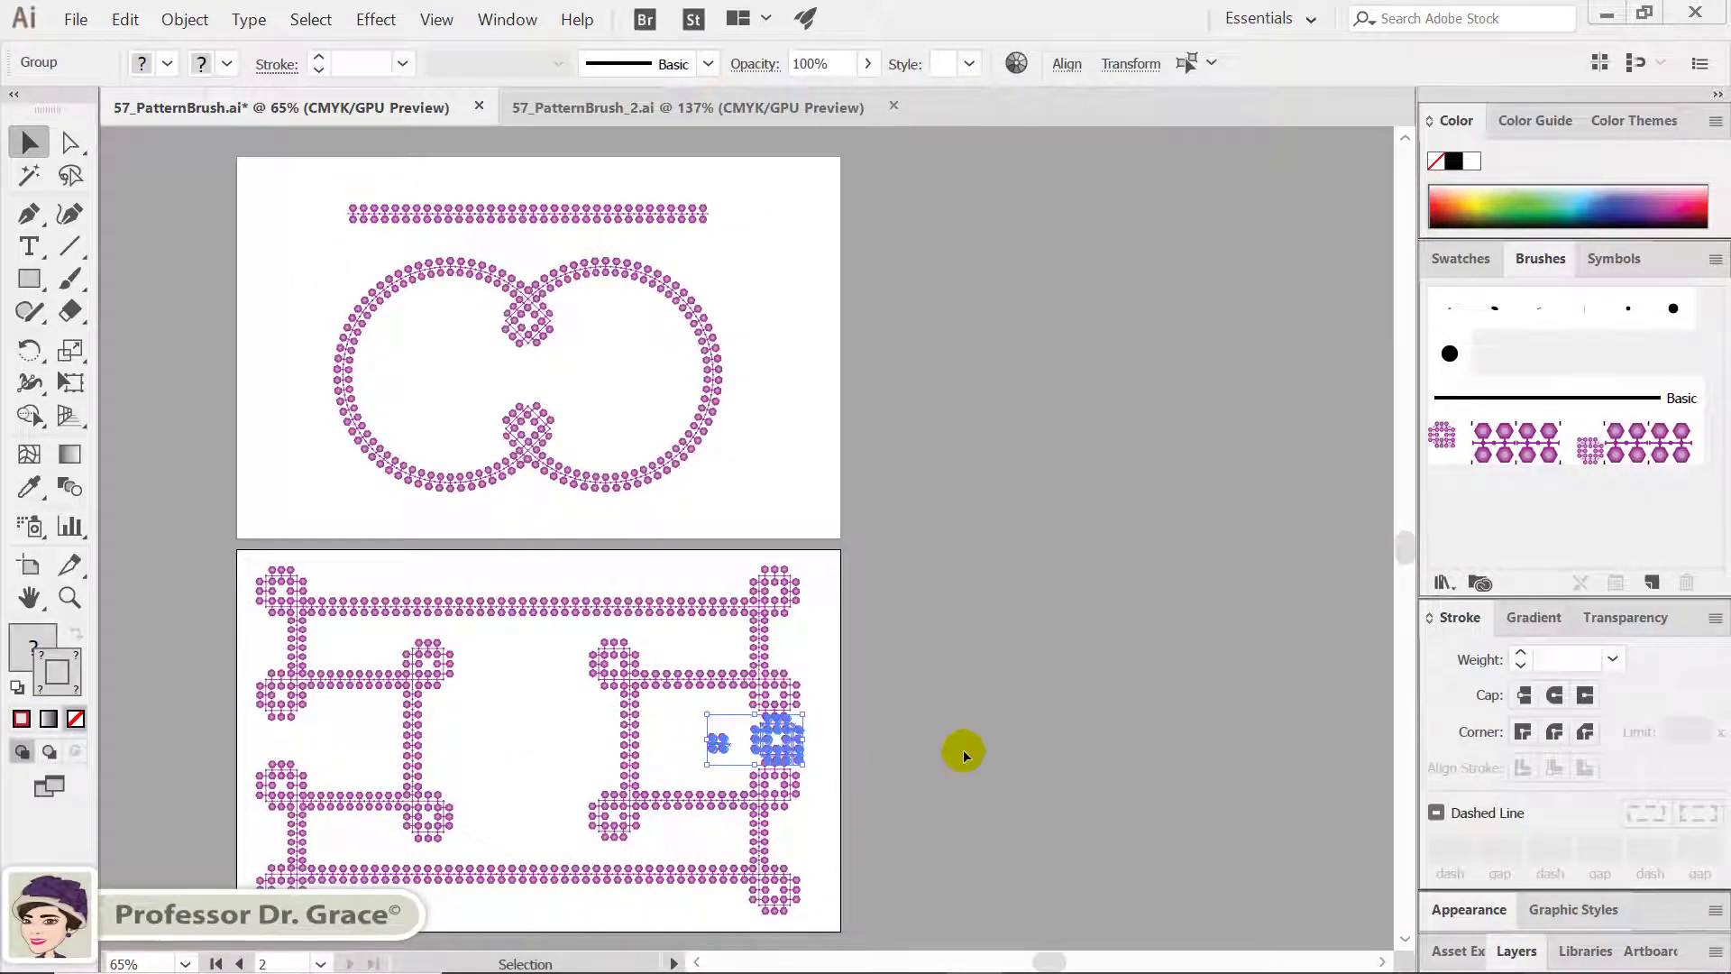
{"action": "left_click", "coordinate": [947, 698]}
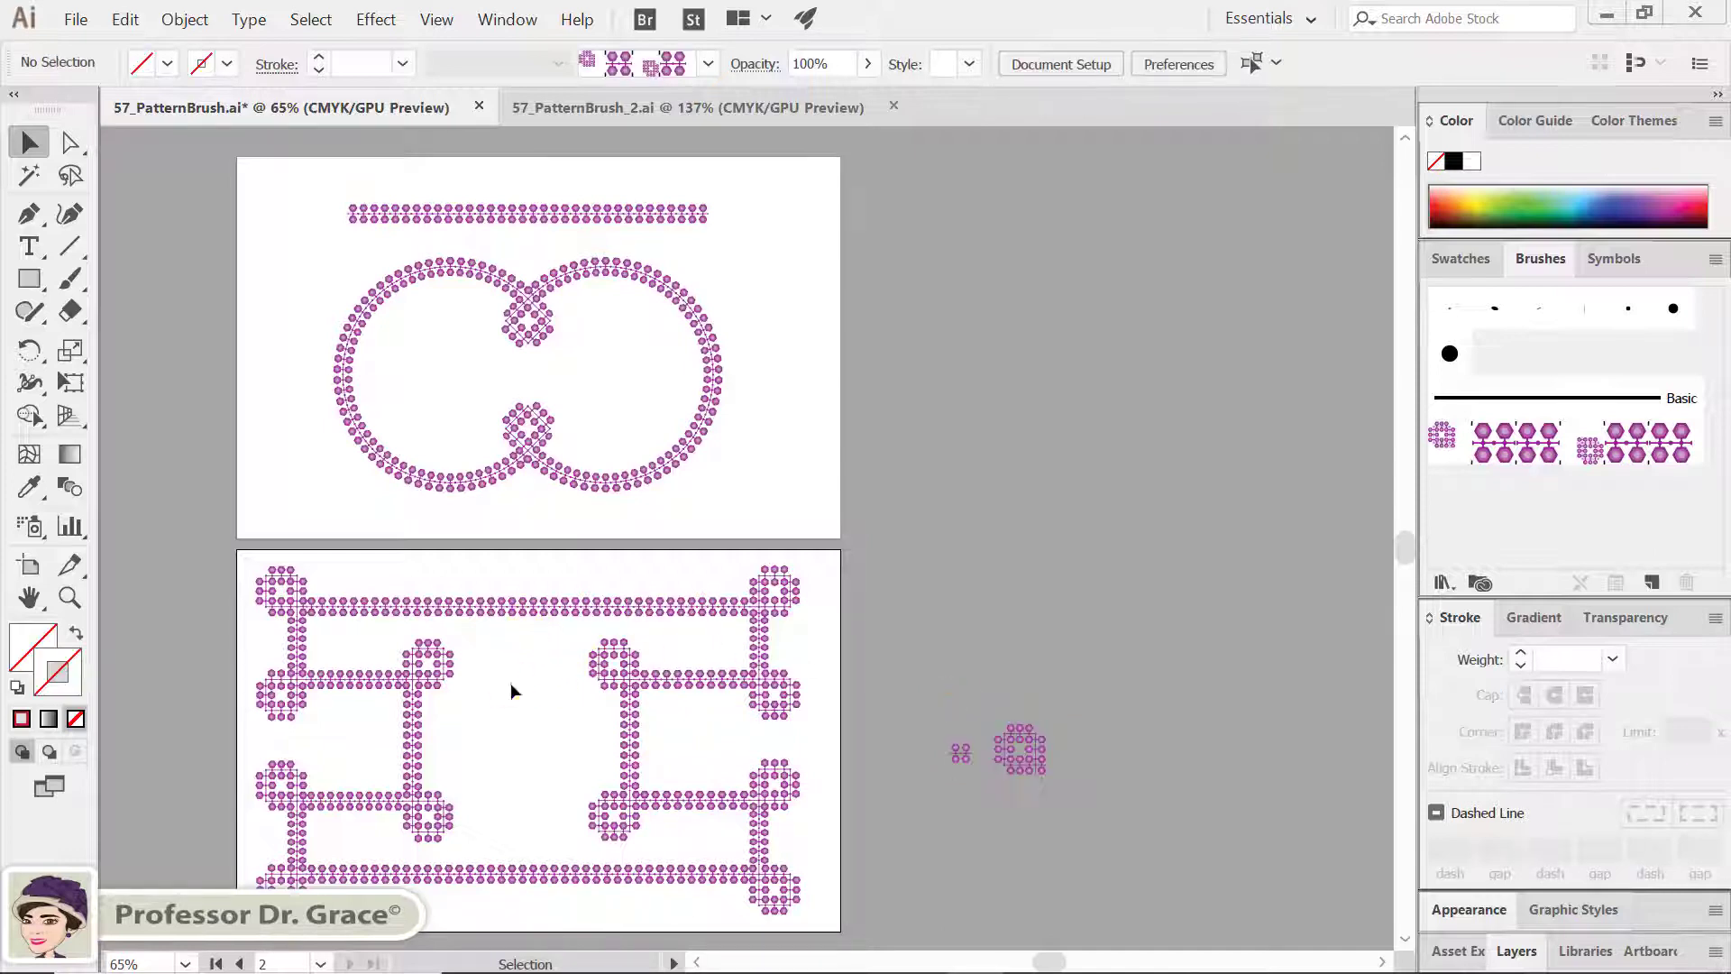
{"action": "left_click", "coordinate": [469, 678], "text": "ctrl"}
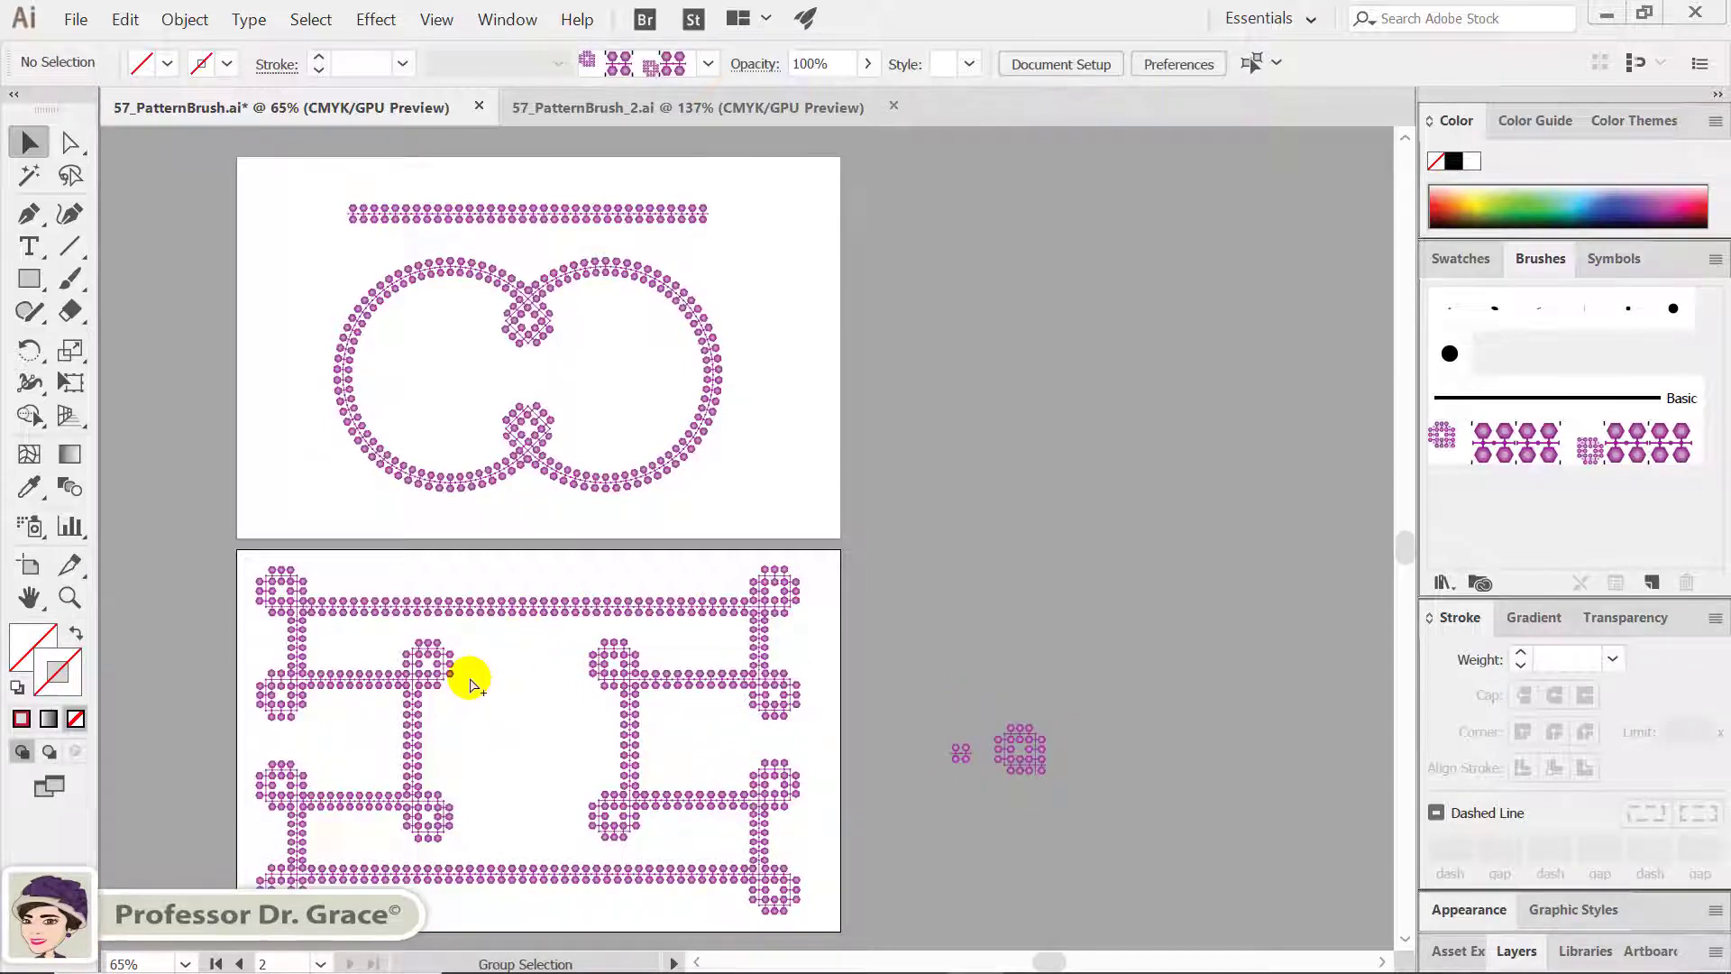
{"action": "scroll", "coordinate": [471, 683], "scroll_direction": "left", "scroll_amount": 5}
{"action": "key", "text": "ctrl+0"}
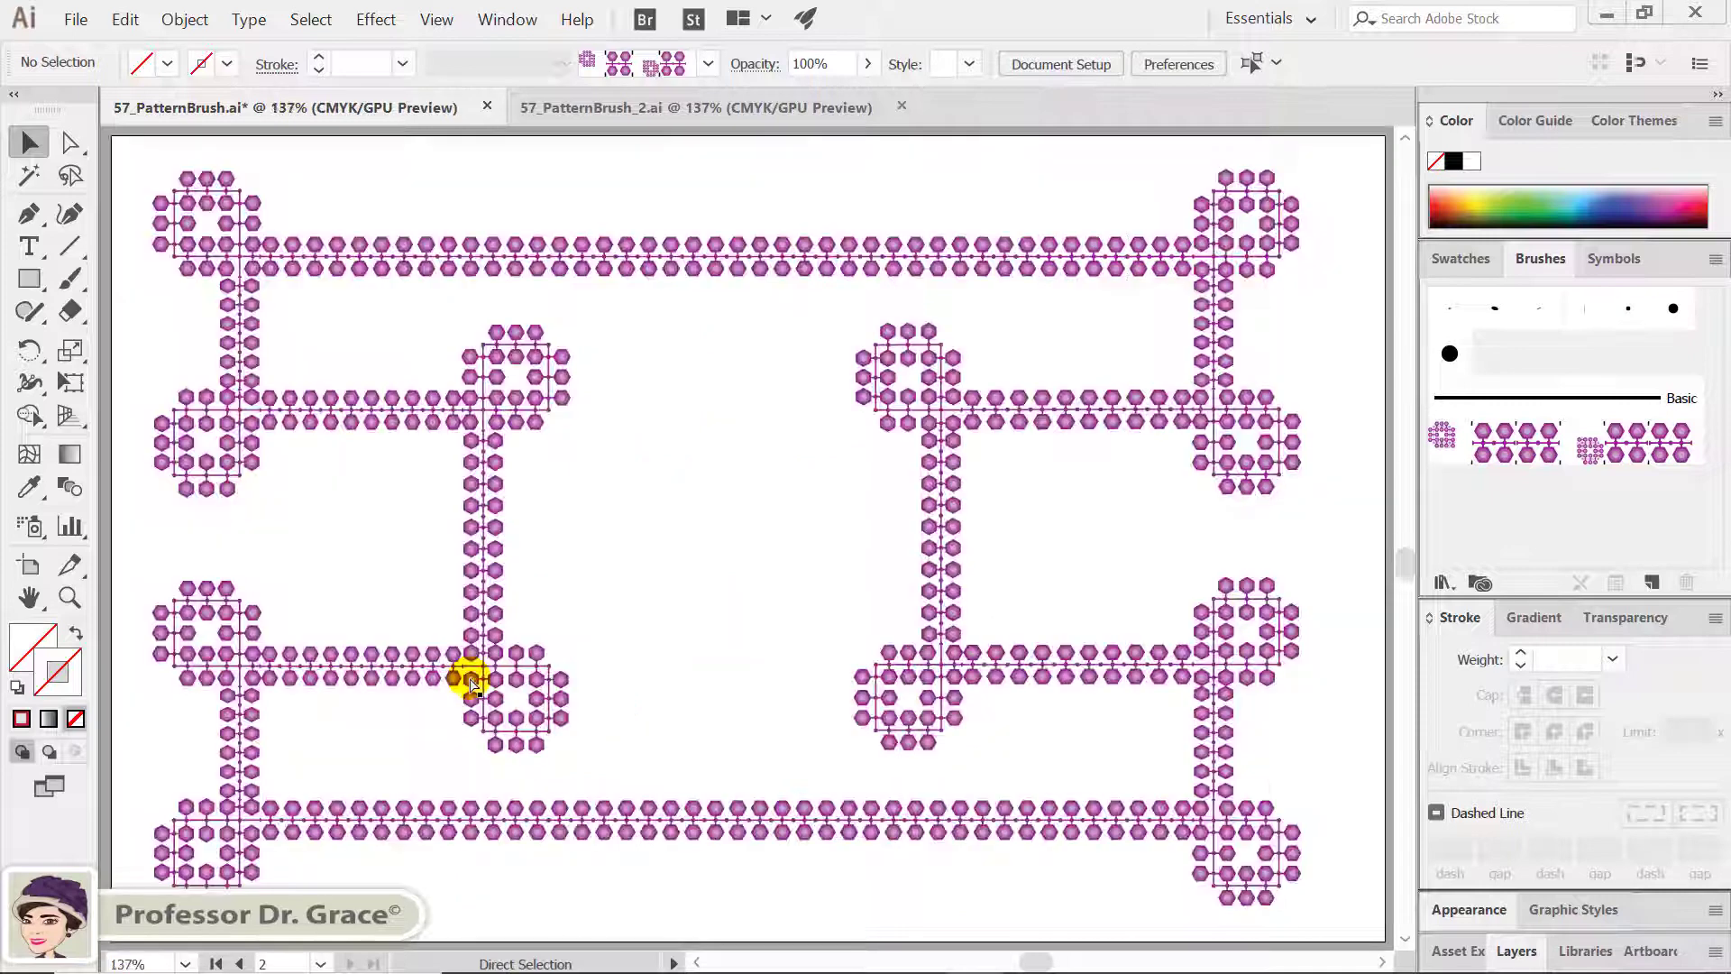